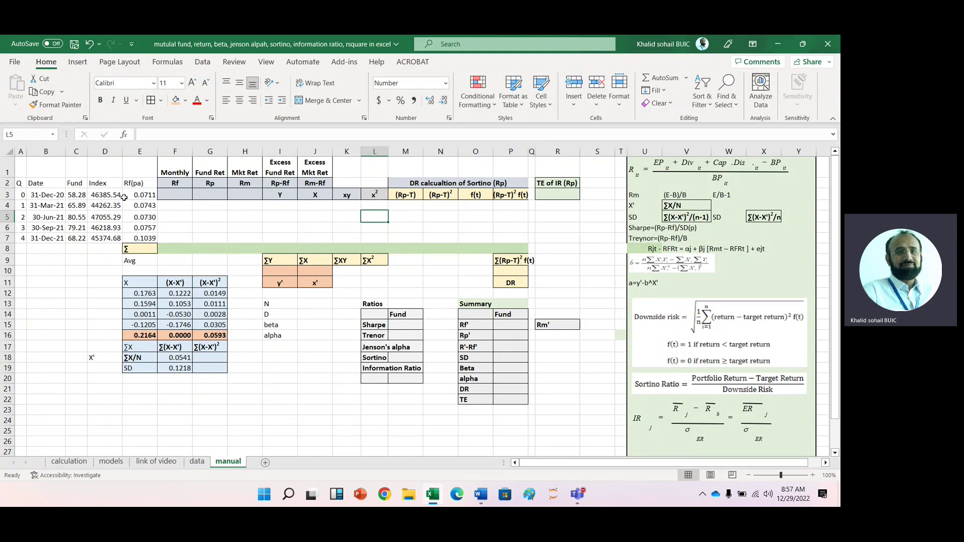
# Step: Calculate the periodic risk-free rate in F4 by dividing the annual rate by four, =E4/4
pyautogui.click(168, 207)
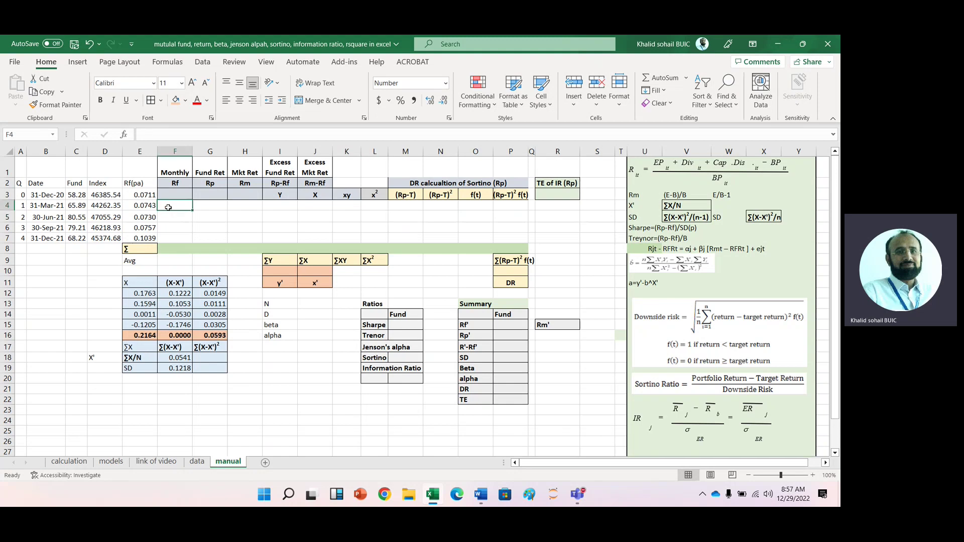
pyautogui.write('=')
pyautogui.press('Left')
pyautogui.write('/4')
pyautogui.press('Return')
# Step: Calculate the first-quarter fund return in G4 as =C4/C3-1 and copy the formula to the market return in H4
pyautogui.click(214, 205)
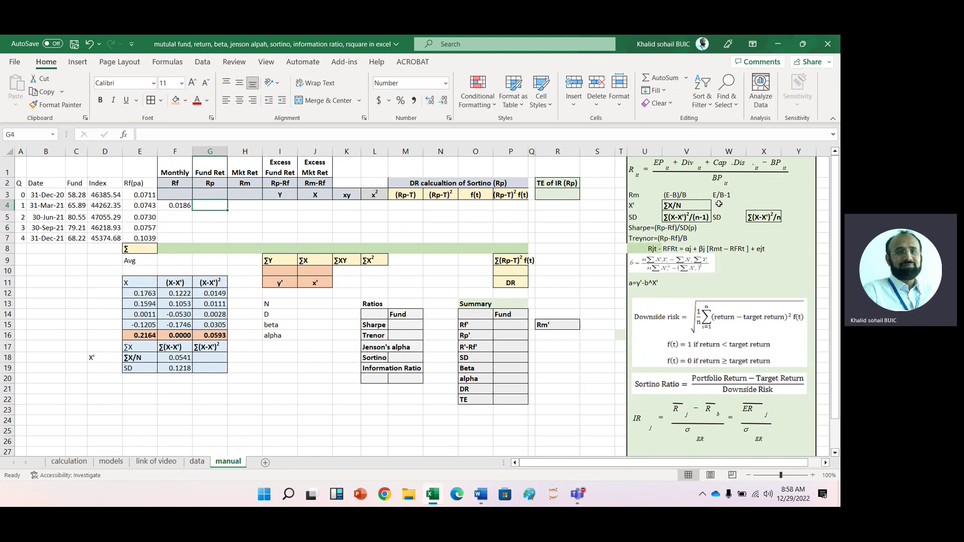
pyautogui.write('=')
pyautogui.press('Left')
pyautogui.press('Left')
pyautogui.press('Left')
pyautogui.press('Left')
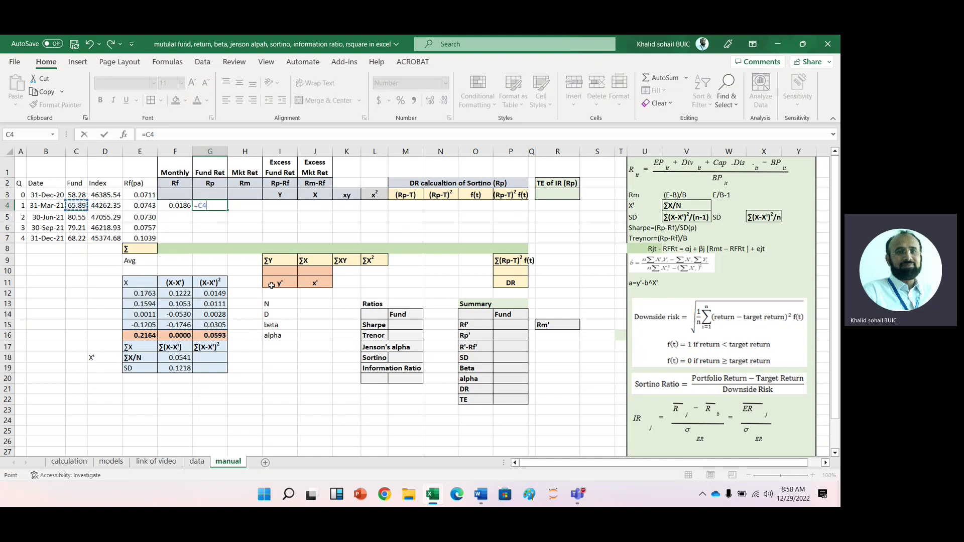
pyautogui.write('/')
pyautogui.click(71, 195)
pyautogui.write('-')
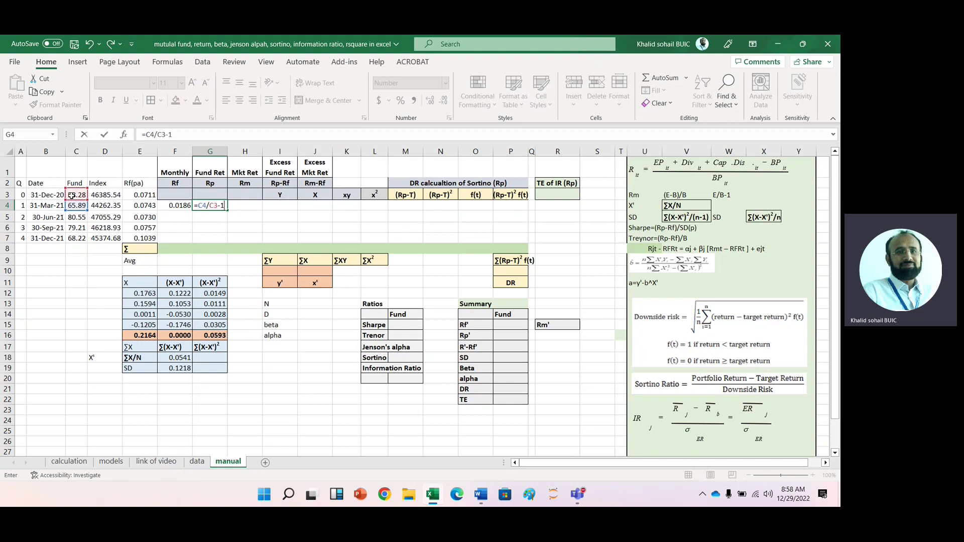
pyautogui.write('1')
pyautogui.press('Return')
pyautogui.click(215, 206)
pyautogui.moveTo(229, 211); pyautogui.dragTo(251, 215)
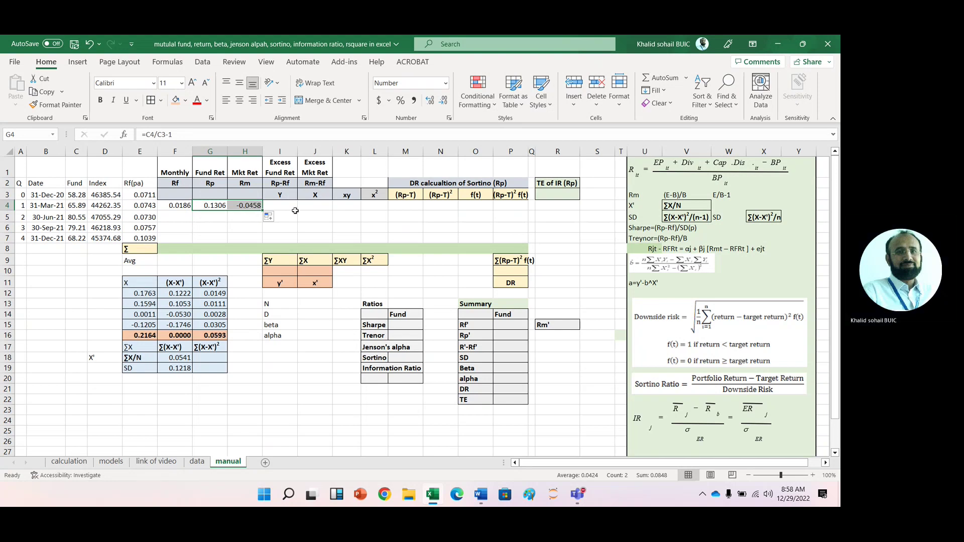
# Step: Calculate the first-quarter excess fund return in I4 with the formula =G4-F4
pyautogui.click(284, 211)
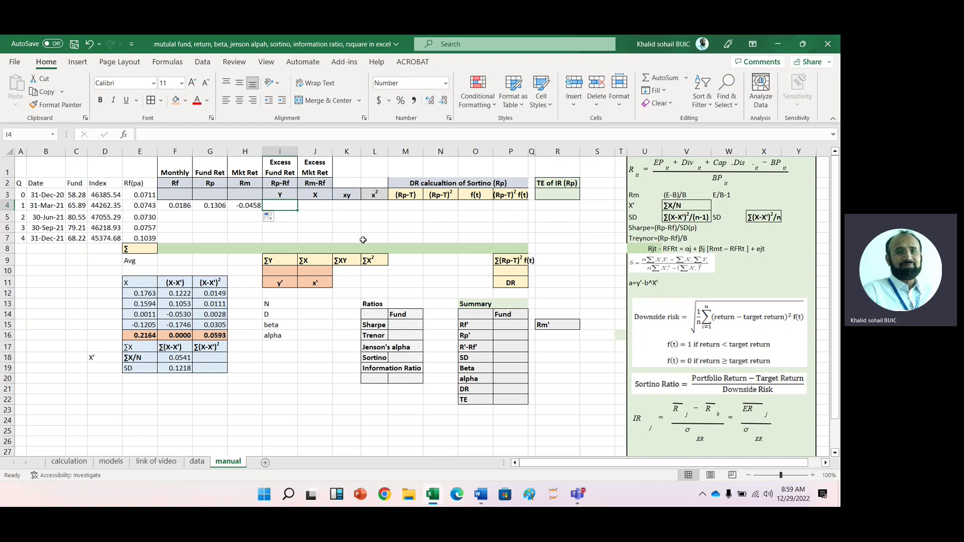
pyautogui.write('=')
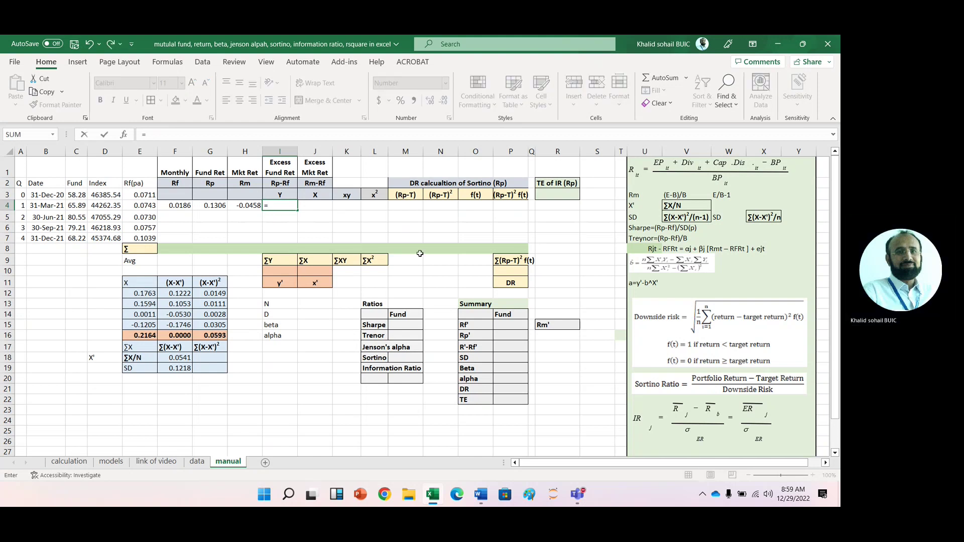
pyautogui.press('Left')
pyautogui.press('Left')
pyautogui.press('Left')
pyautogui.press('Left')
pyautogui.press('Left')
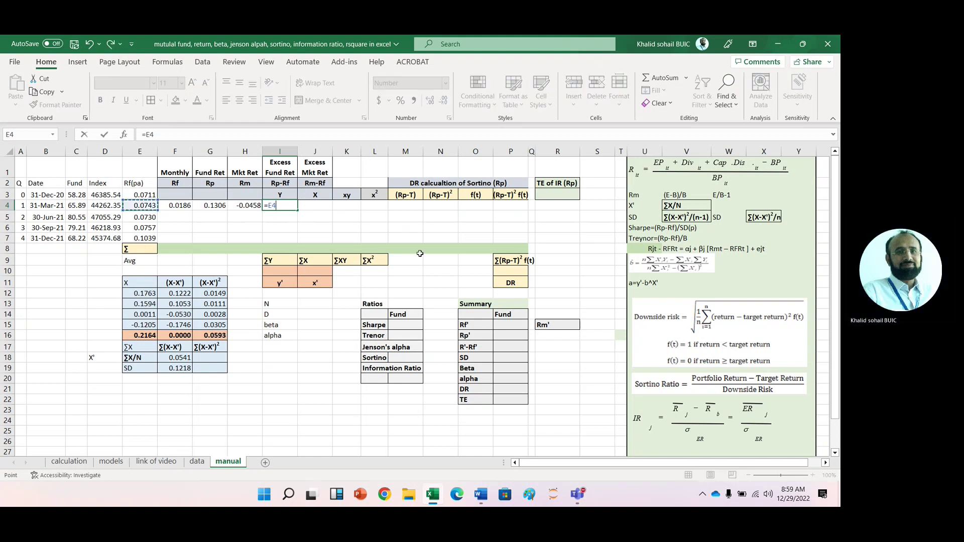
pyautogui.press('Right')
pyautogui.press('Right')
pyautogui.press('Right')
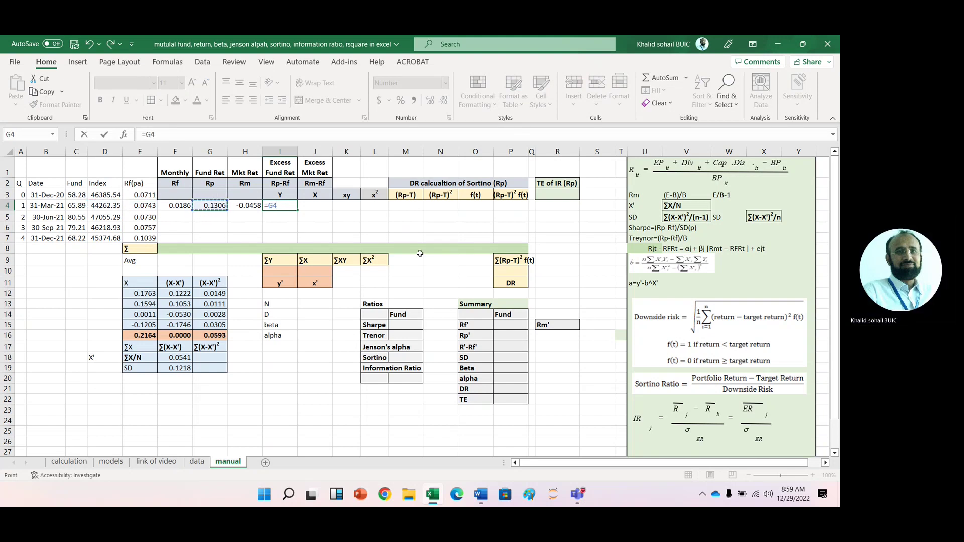
pyautogui.write('-')
pyautogui.press('Left')
pyautogui.press('Left')
pyautogui.press('Left')
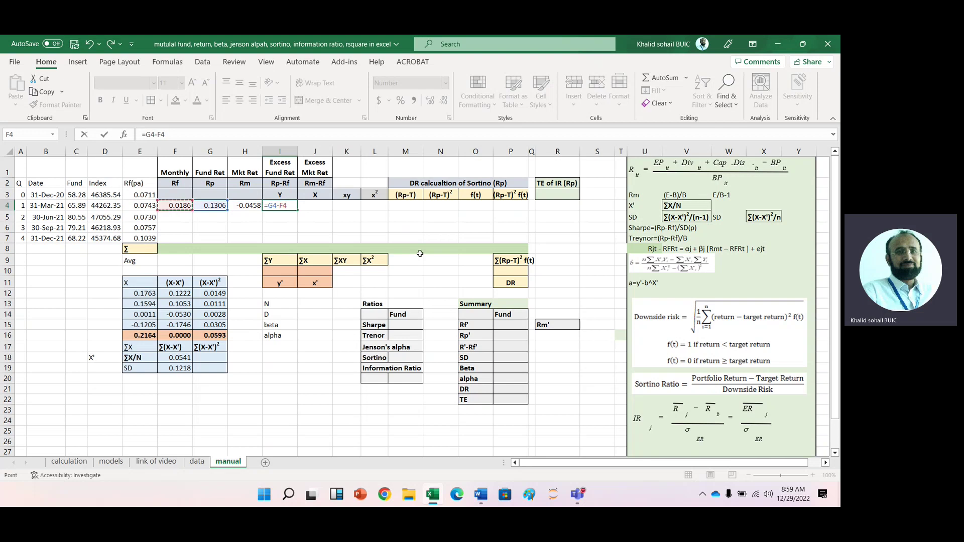
pyautogui.press('Return')
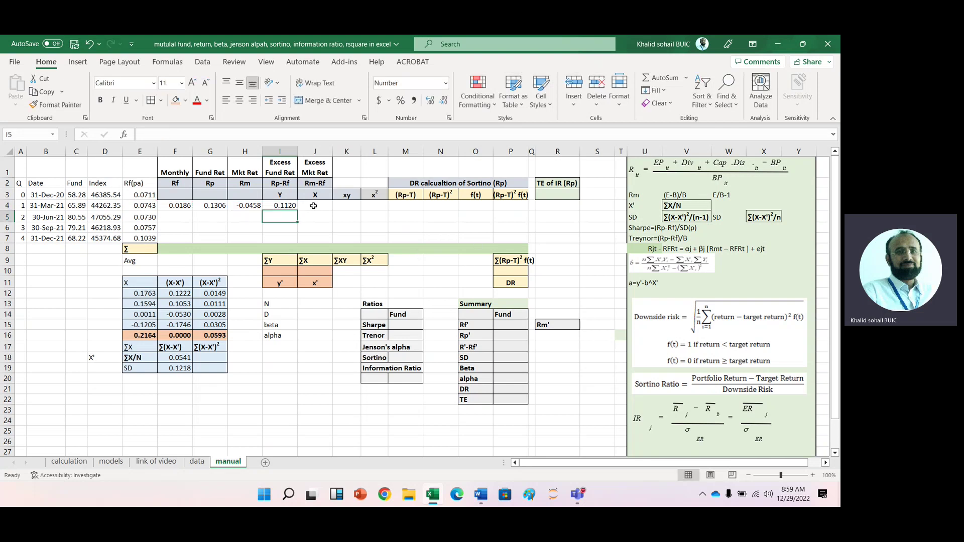
# Step: Calculate the first-quarter excess market return in J4 with the formula =H4-F4
pyautogui.click(313, 206)
pyautogui.write('=')
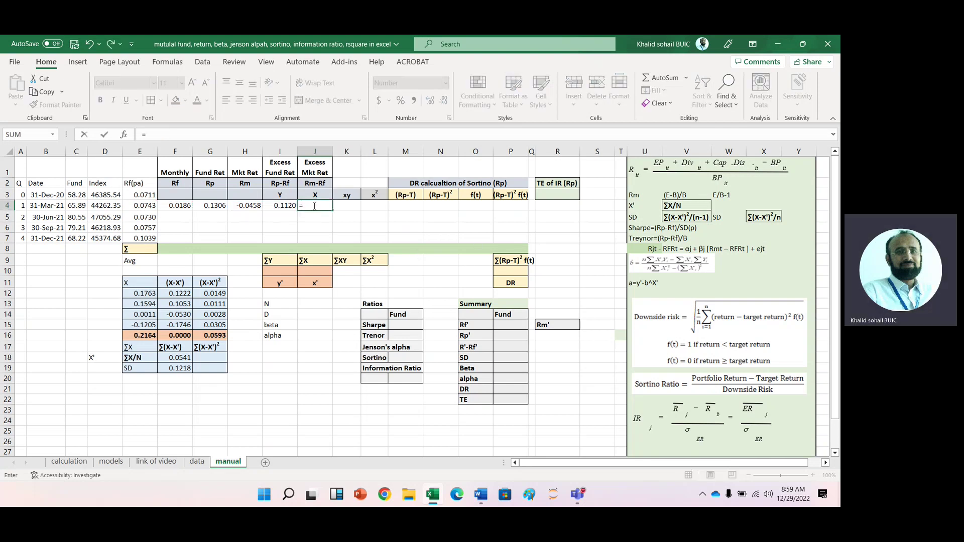
pyautogui.press('Left')
pyautogui.press('Left')
pyautogui.write('-')
pyautogui.press('Left')
pyautogui.press('Left')
pyautogui.press('Left')
pyautogui.press('Left')
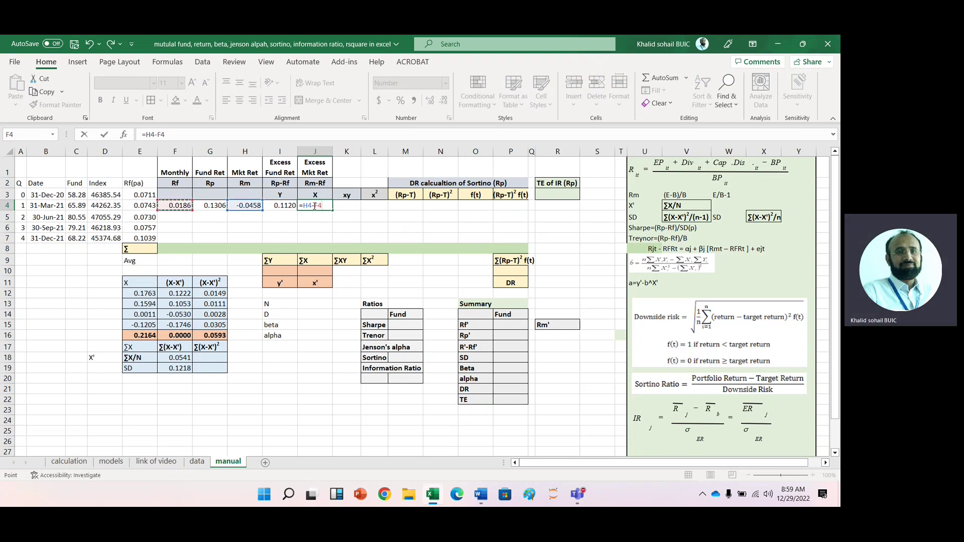
pyautogui.press('Return')
# Step: Fill the return formulas in F4:J4 down through row 7 for the remaining quarters
pyautogui.click(180, 206)
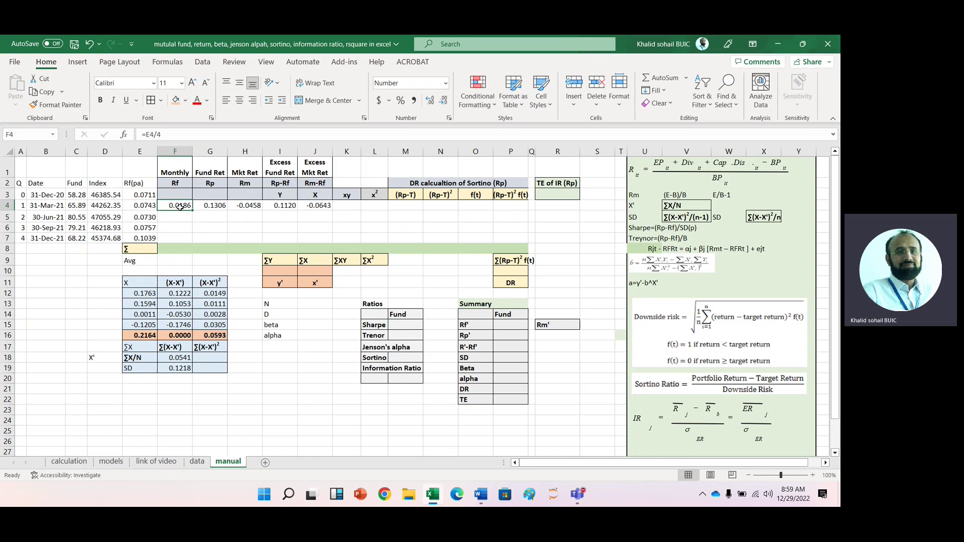
pyautogui.moveTo(180, 206); pyautogui.dragTo(319, 207)
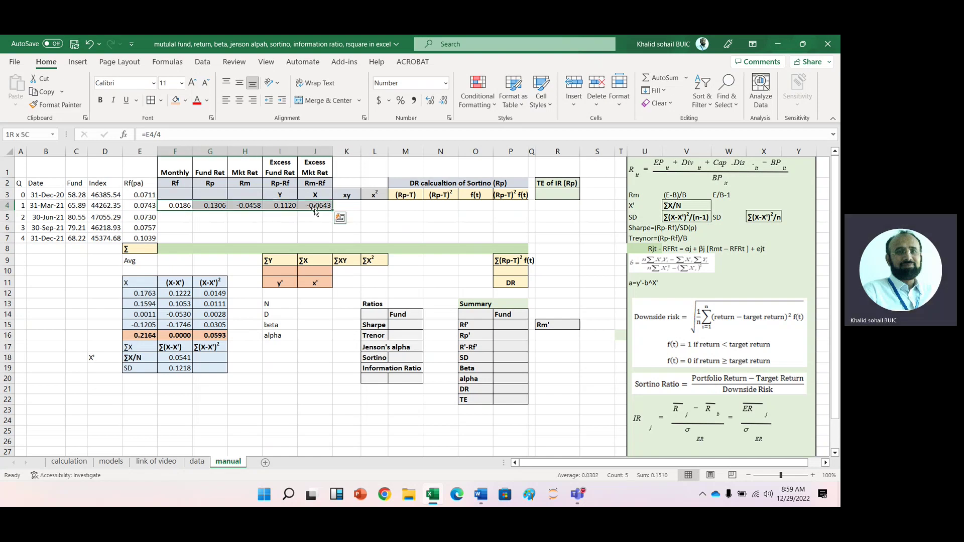
pyautogui.moveTo(331, 209); pyautogui.dragTo(331, 241)
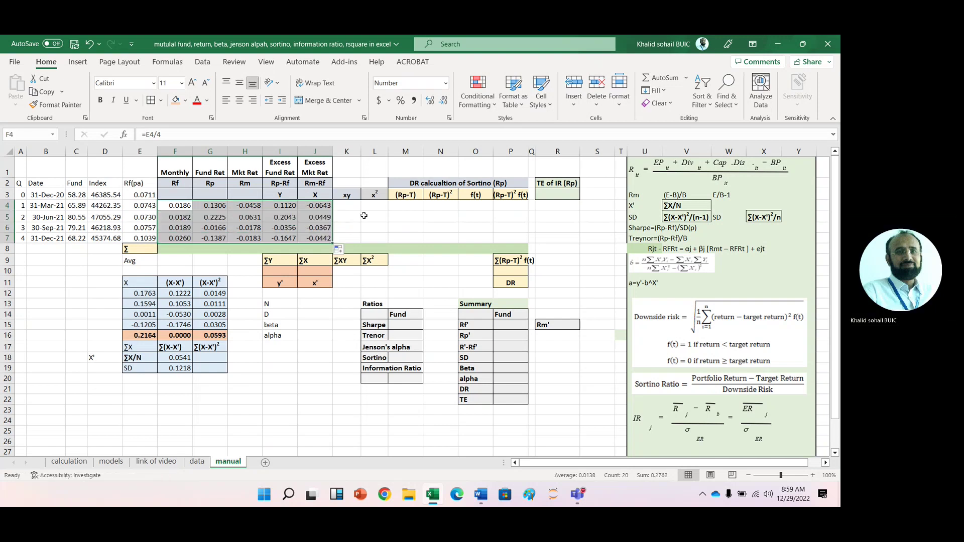
pyautogui.click(362, 216)
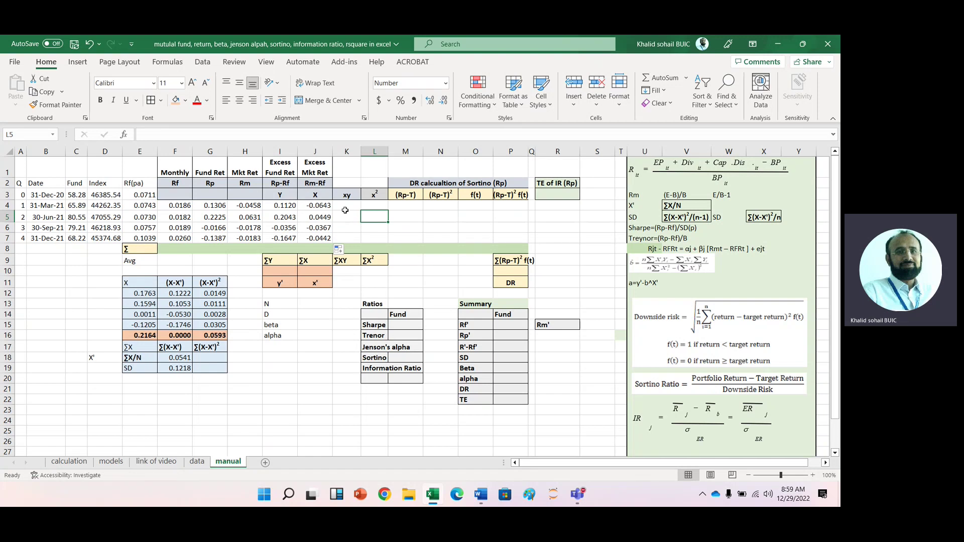
# Step: Calculate the xy product for the first quarter in K4 with the formula =J4*I4
pyautogui.click(352, 206)
pyautogui.write('=')
pyautogui.press('Left')
pyautogui.write('*')
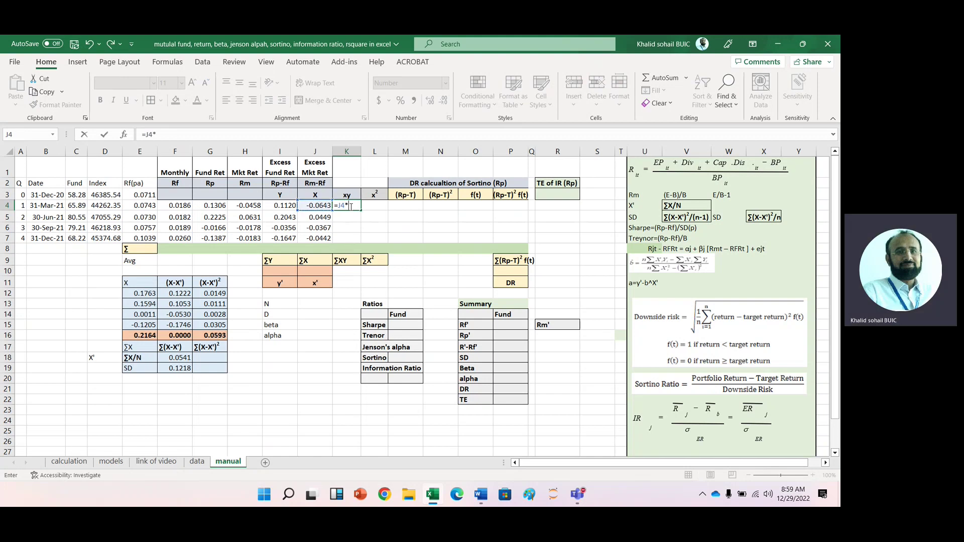
pyautogui.click(282, 207)
pyautogui.press('Return')
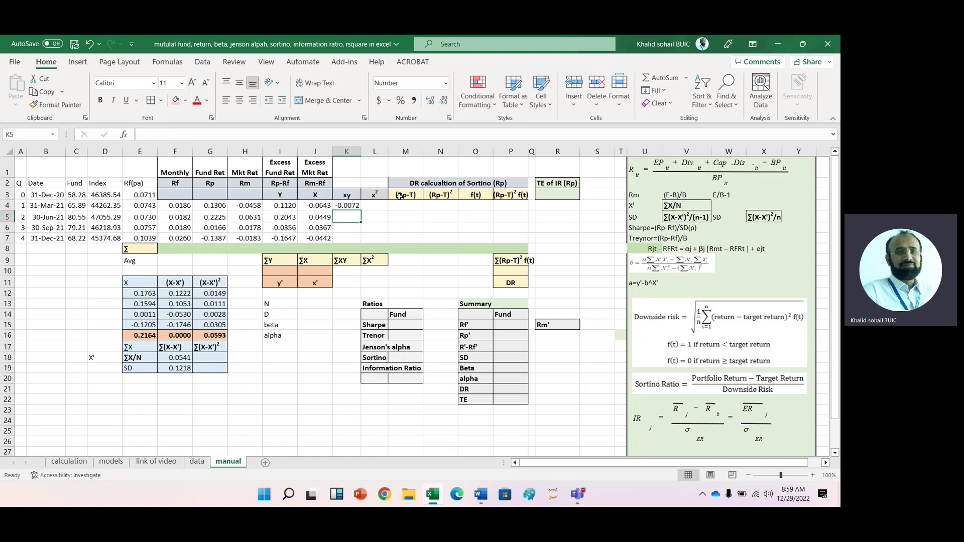
pyautogui.click(350, 206)
# Step: Calculate the squared excess market return for the first quarter in L4 with the formula =J4^2
pyautogui.click(372, 207)
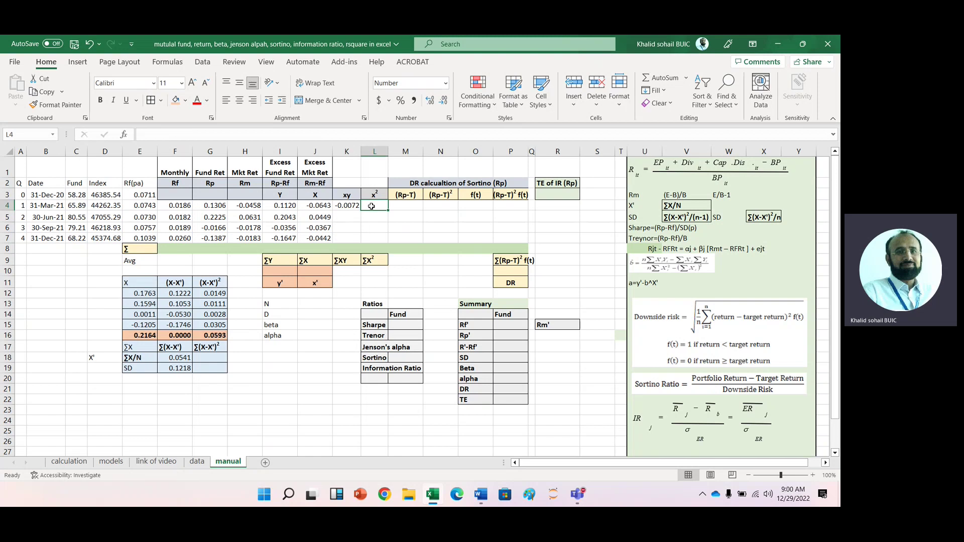
pyautogui.write('=')
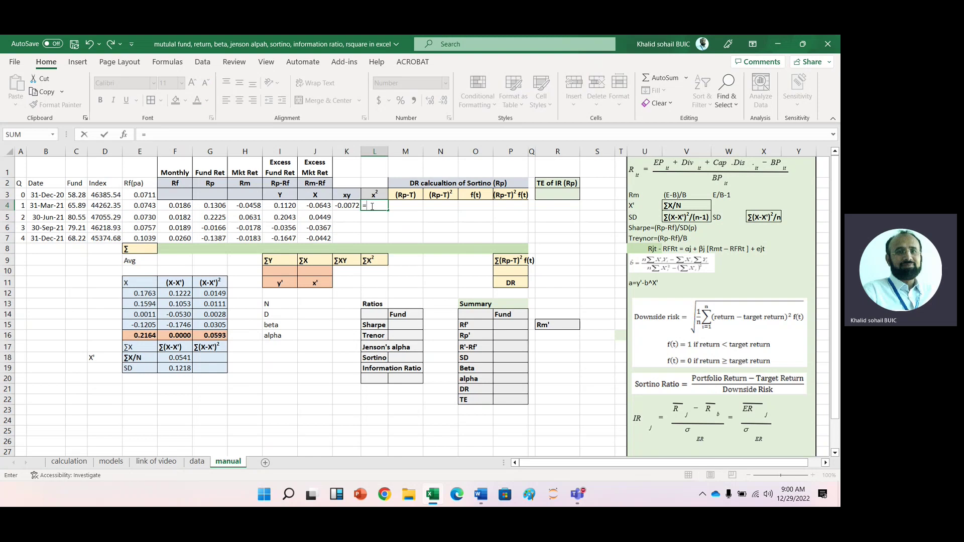
pyautogui.press('Left')
pyautogui.press('Left')
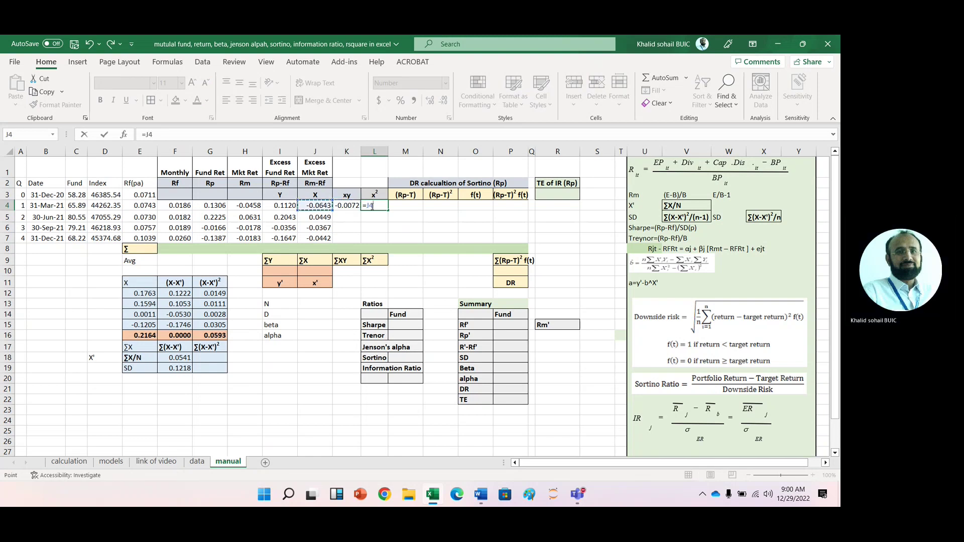
pyautogui.write('^2')
pyautogui.press('Return')
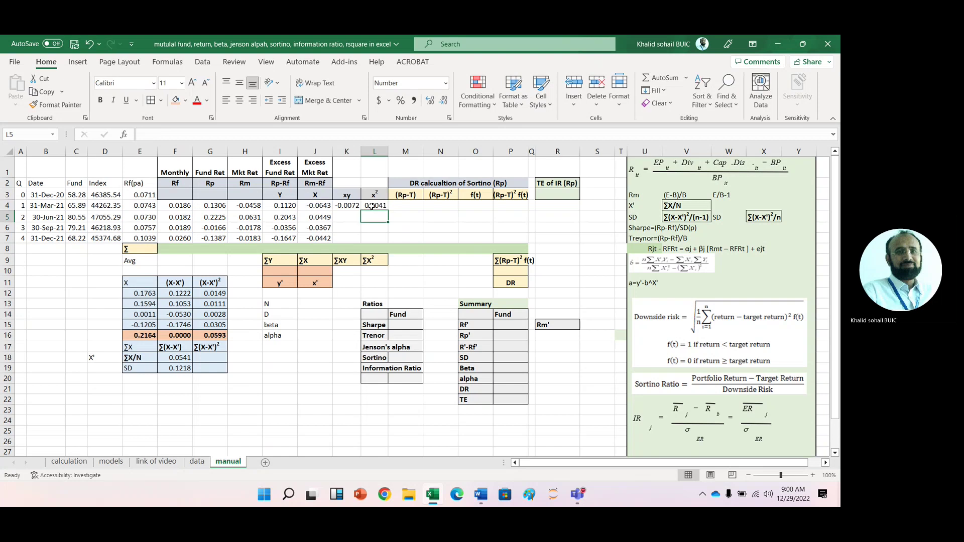
# Step: Fill the xy and x² formulas in K4:L4 down through row 7
pyautogui.click(344, 206)
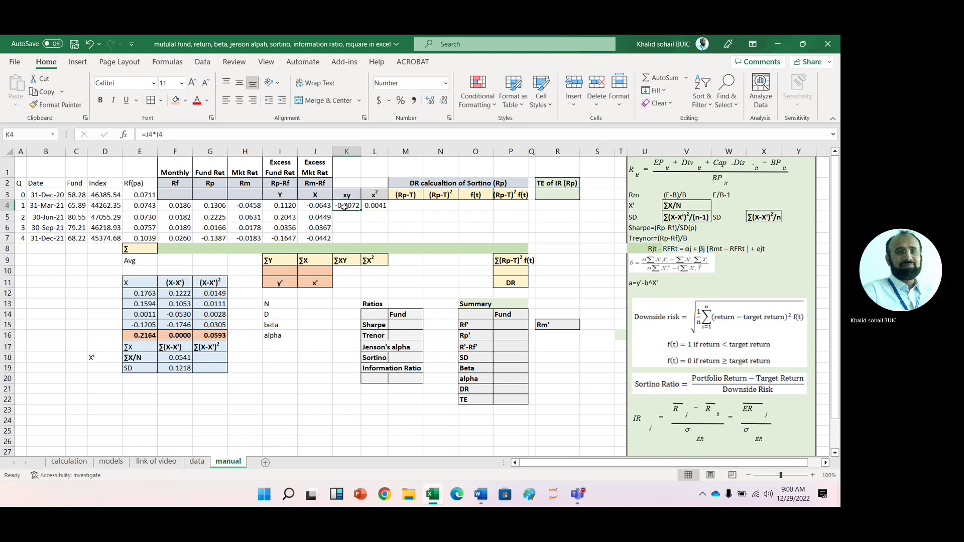
pyautogui.hotkey('shift', 'Right')
pyautogui.hotkey('shift', 'Right')
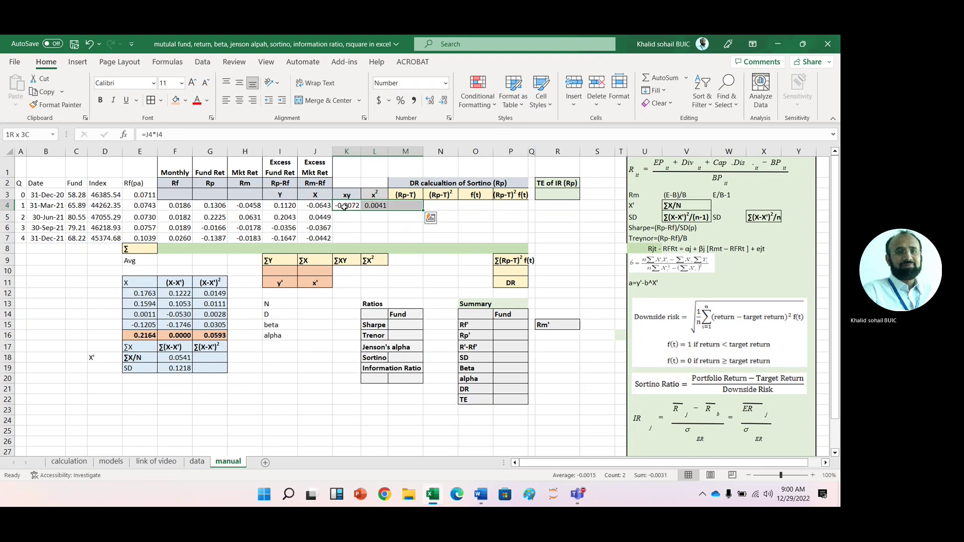
pyautogui.hotkey('shift', 'Left')
pyautogui.moveTo(389, 210); pyautogui.dragTo(390, 242)
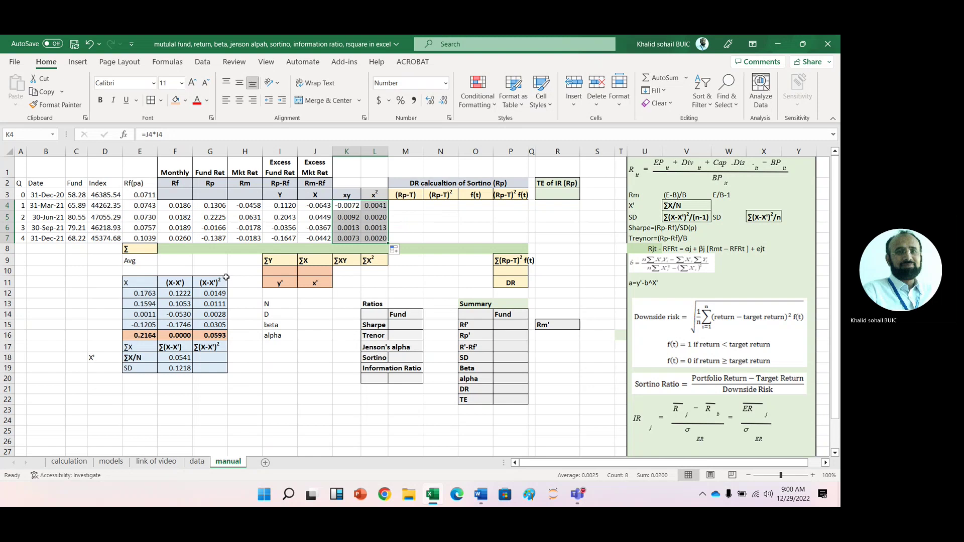
# Step: Total the risk-free column in F8 with =SUM(F4:F7) and copy the sum across to L8
pyautogui.click(186, 250)
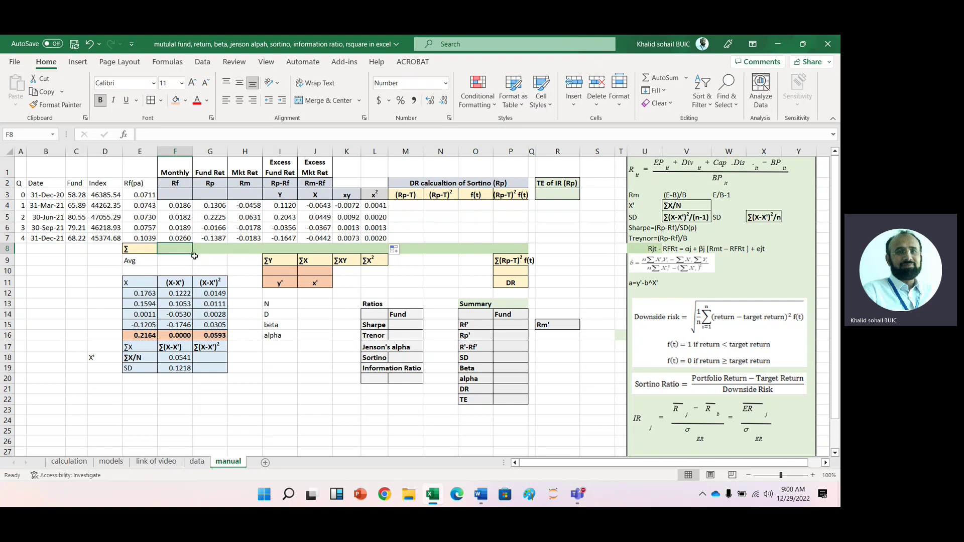
pyautogui.moveTo(194, 255)
pyautogui.mouseDown()
pyautogui.moveTo(341, 259)
pyautogui.moveTo(186, 247)
pyautogui.mouseUp()
pyautogui.click(646, 81)
pyautogui.click(645, 82)
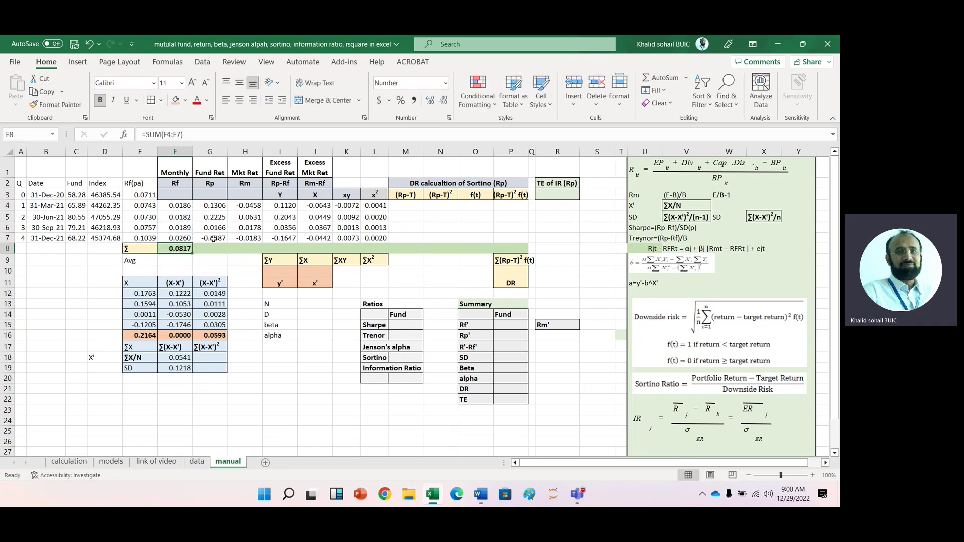
pyautogui.moveTo(194, 256); pyautogui.dragTo(374, 257)
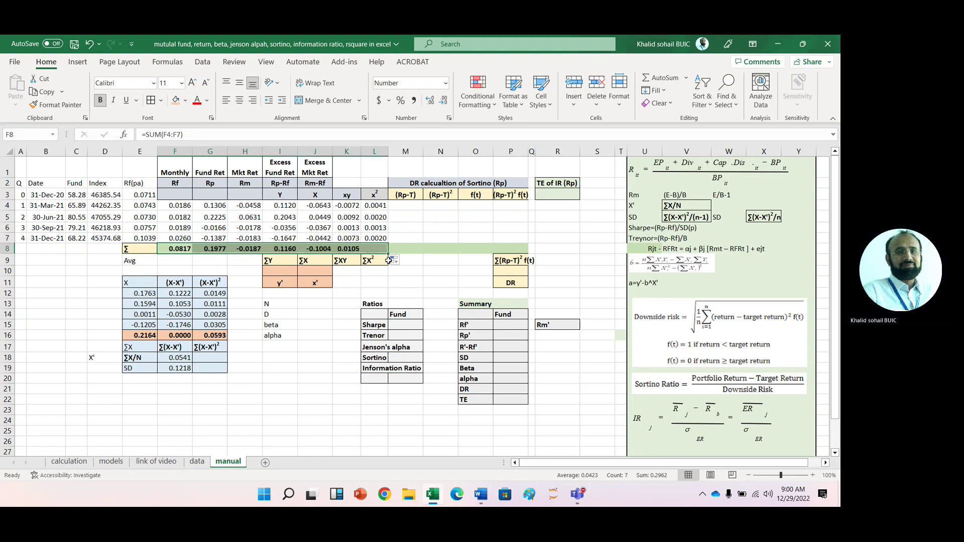
# Step: Calculate the average risk-free rate in F9 as =F8/4 and copy the formula across to H9
pyautogui.click(171, 260)
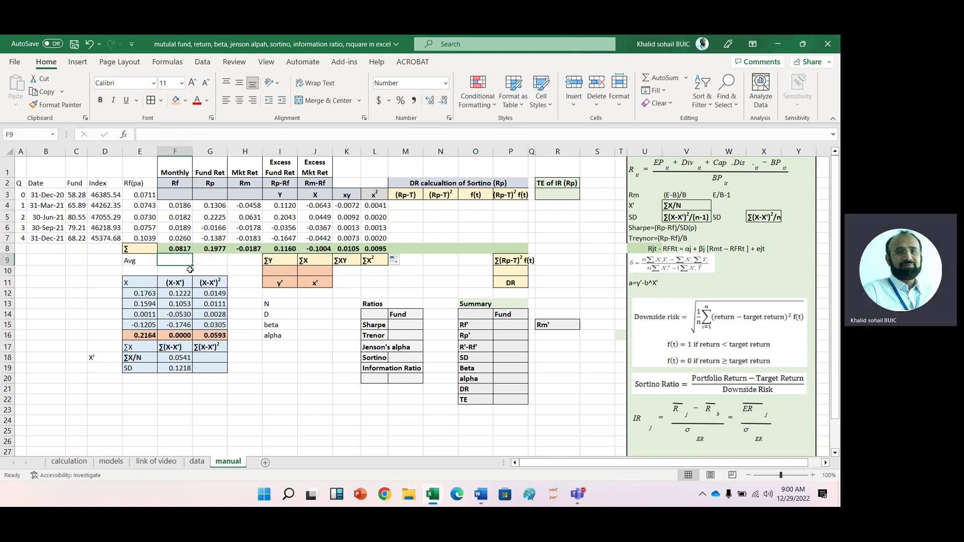
pyautogui.write('=')
pyautogui.press('Up')
pyautogui.write('/4')
pyautogui.press('Return')
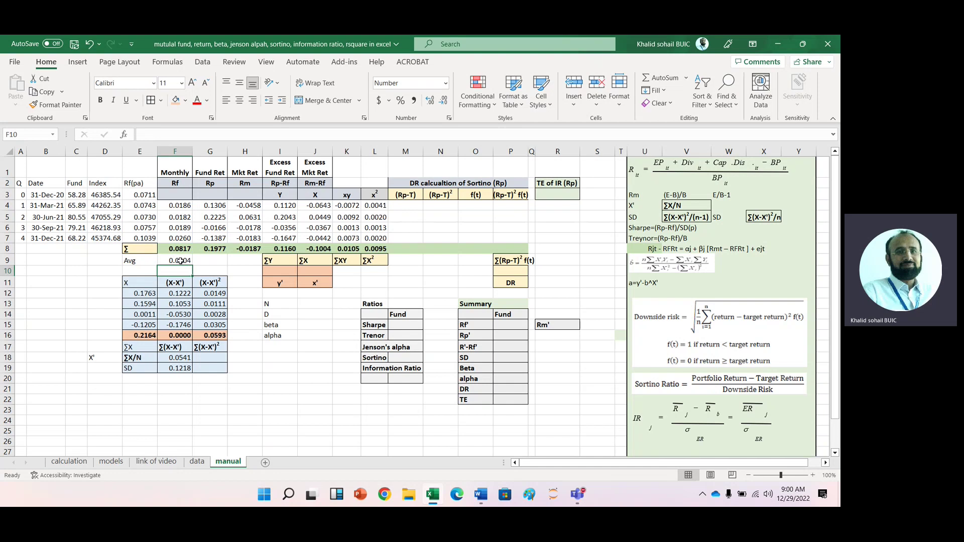
pyautogui.click(178, 256)
pyautogui.moveTo(192, 268); pyautogui.dragTo(221, 270)
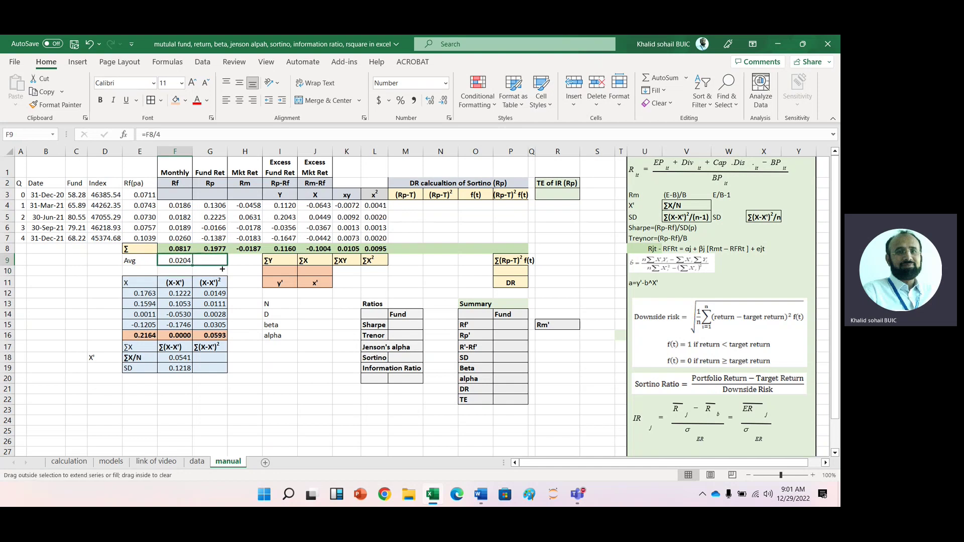
pyautogui.moveTo(243, 270); pyautogui.dragTo(251, 271)
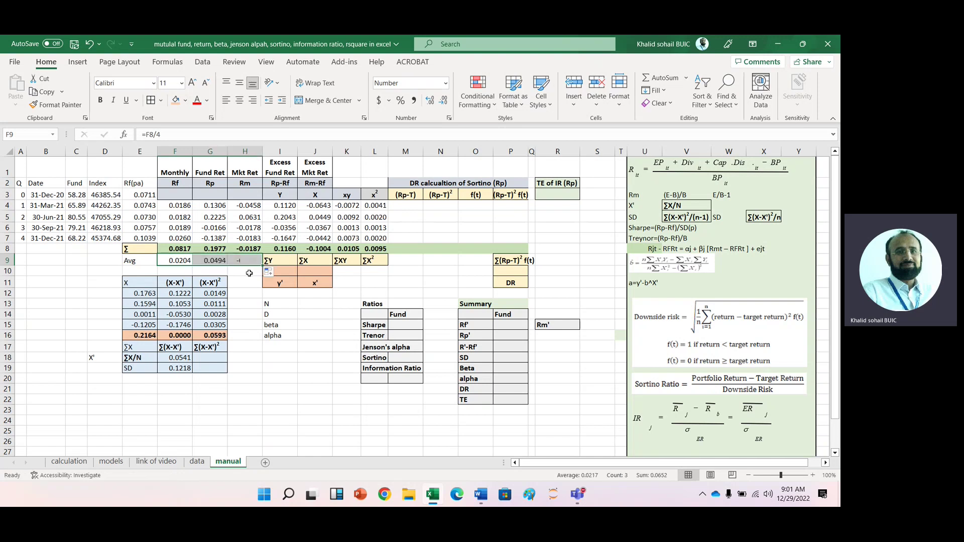
pyautogui.click(256, 295)
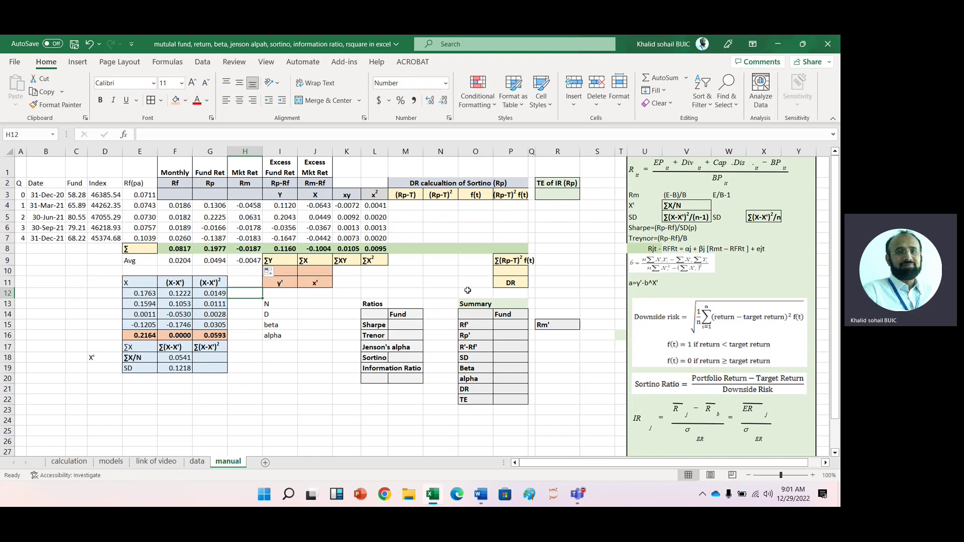
# Step: Calculate the beta numerator N in J13 with the formula =4*K8-J8*I8
pyautogui.click(307, 306)
pyautogui.write('=')
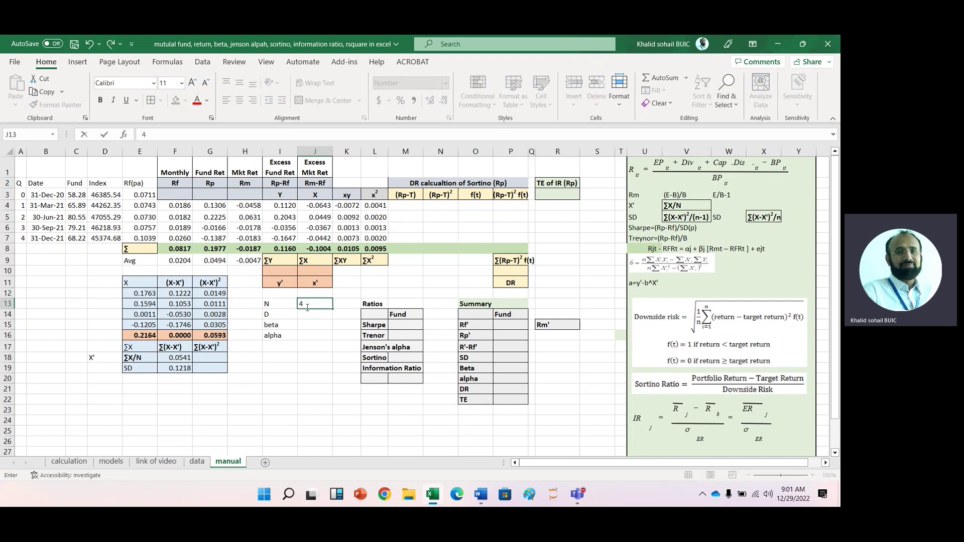
pyautogui.write('4')
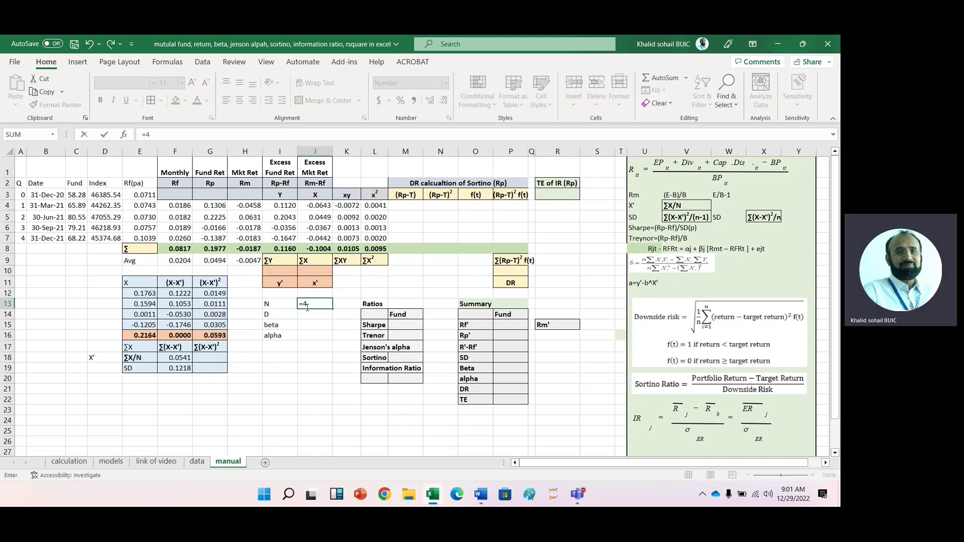
pyautogui.write('*')
pyautogui.click(351, 249)
pyautogui.write('-')
pyautogui.click(313, 249)
pyautogui.write('*')
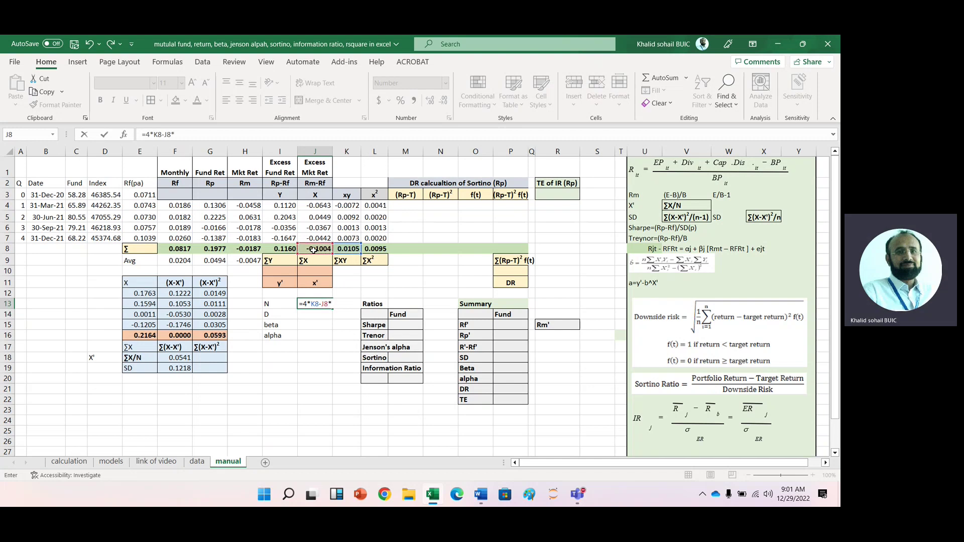
pyautogui.click(277, 246)
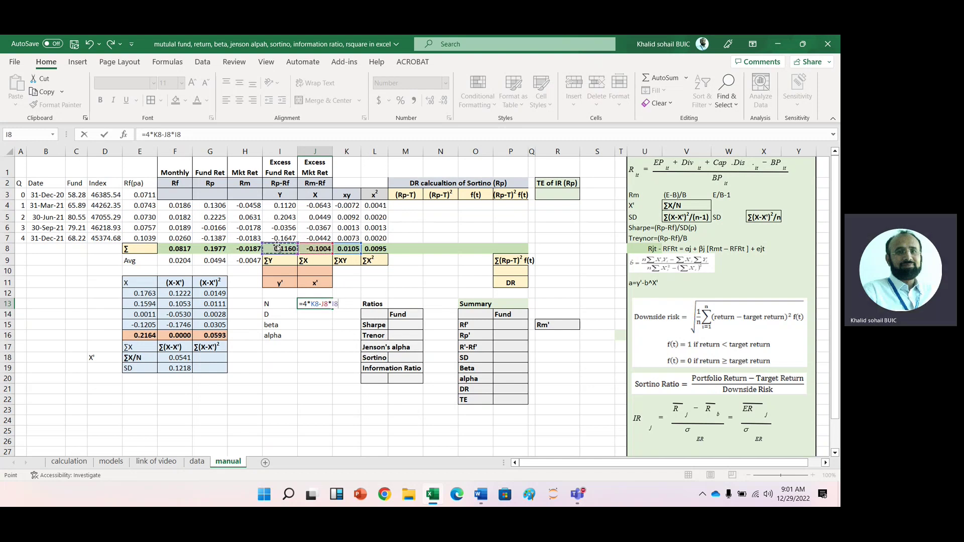
pyautogui.press('Return')
# Step: Calculate the beta denominator D in J14 with the formula =4*L8-J8^2
pyautogui.write('=')
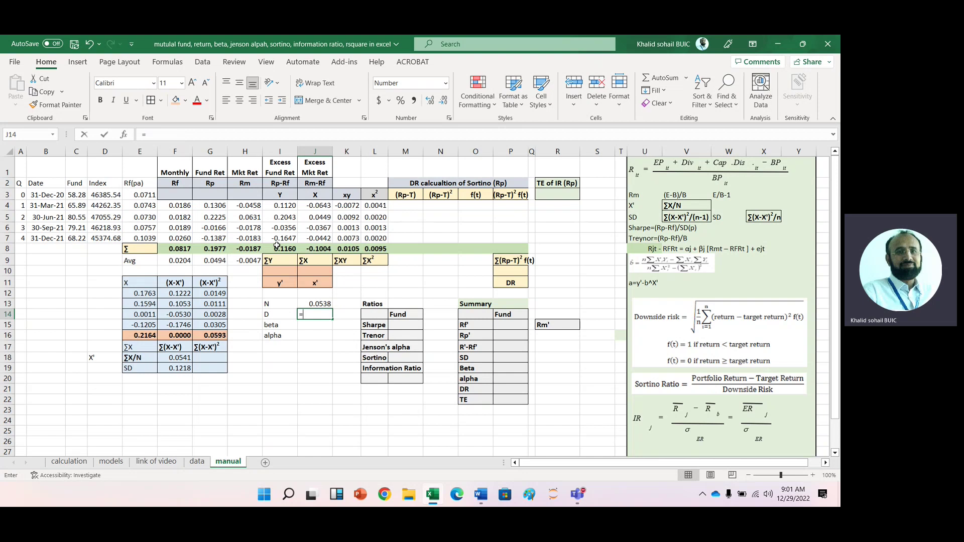
pyautogui.write('4*')
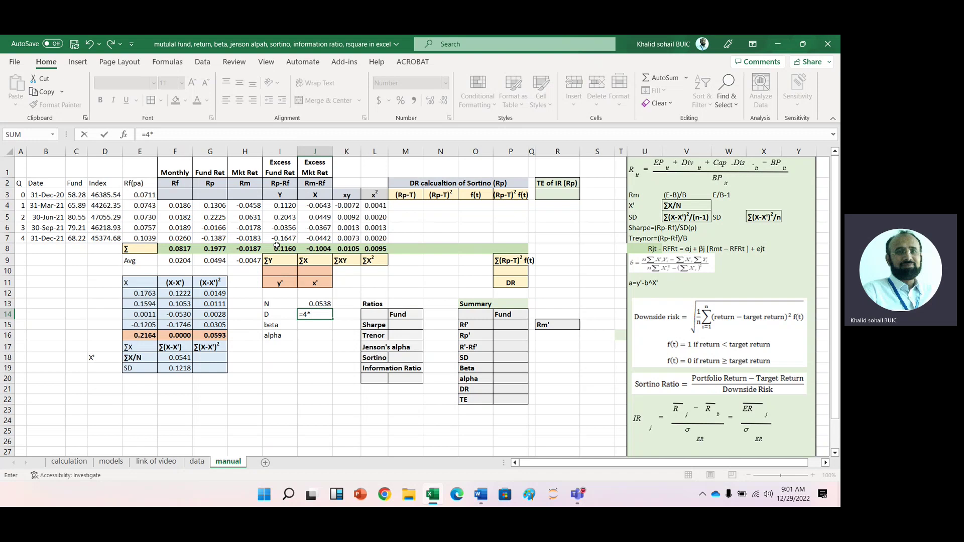
pyautogui.click(379, 248)
pyautogui.write('-')
pyautogui.click(313, 249)
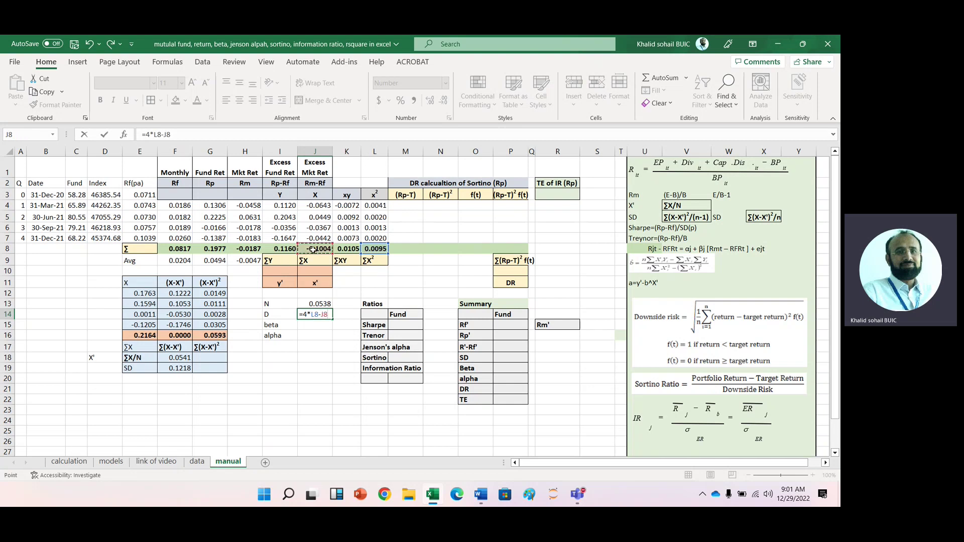
pyautogui.write('^2')
pyautogui.press('Return')
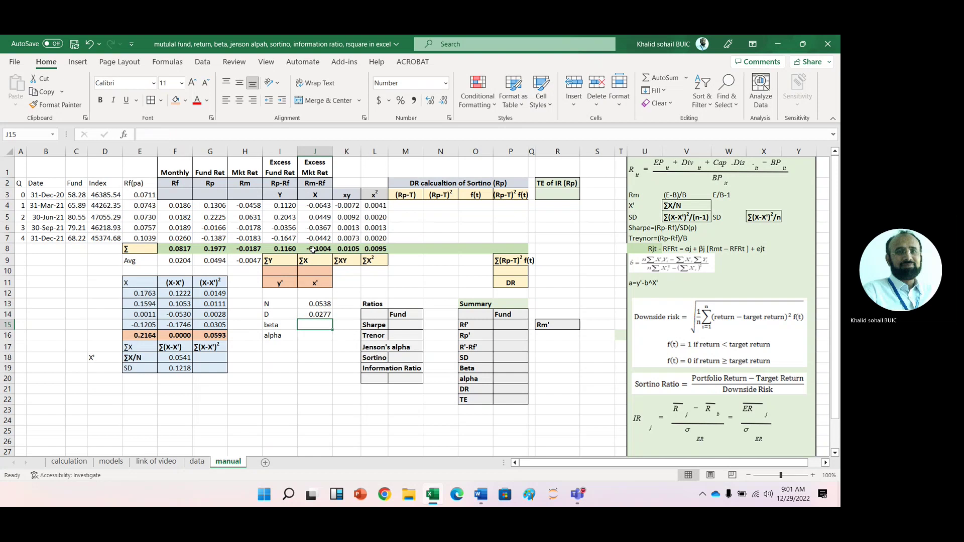
# Step: Calculate beta in J15 by dividing the numerator by the denominator with =J13/J14
pyautogui.write('=')
pyautogui.press('Up')
pyautogui.press('Up')
pyautogui.write('/')
pyautogui.click(316, 315)
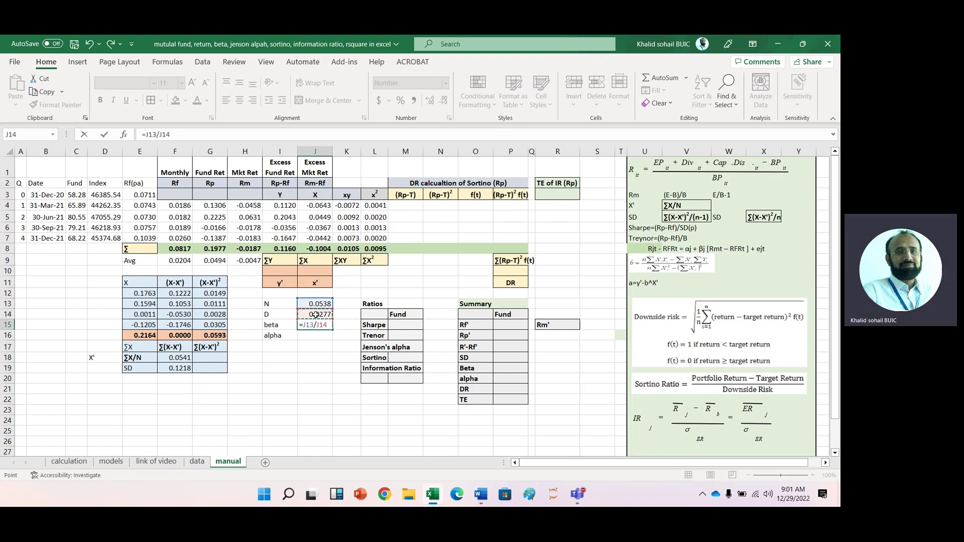
pyautogui.press('Return')
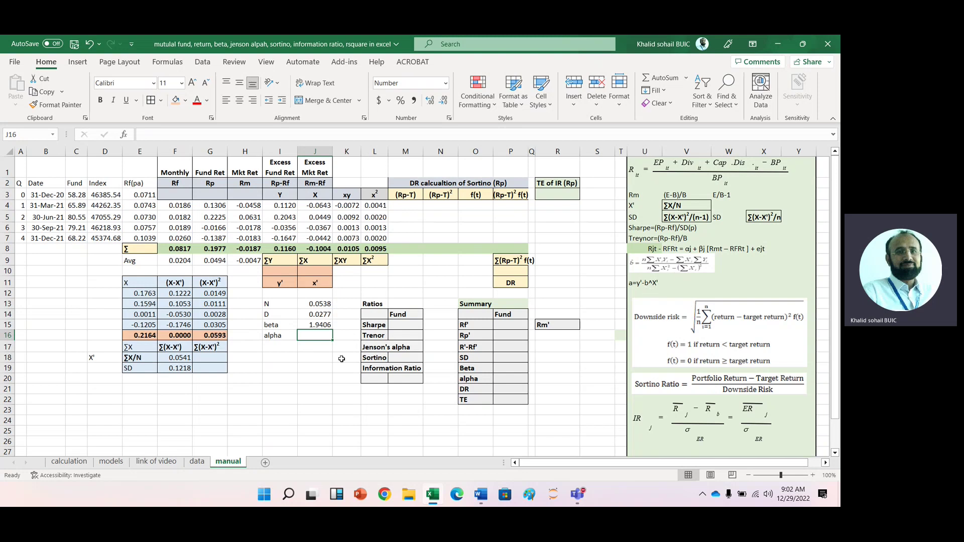
# Step: Calculate the mean excess fund return y' in I10 as =I8/4 and copy the formula to J10 for x'
pyautogui.click(278, 273)
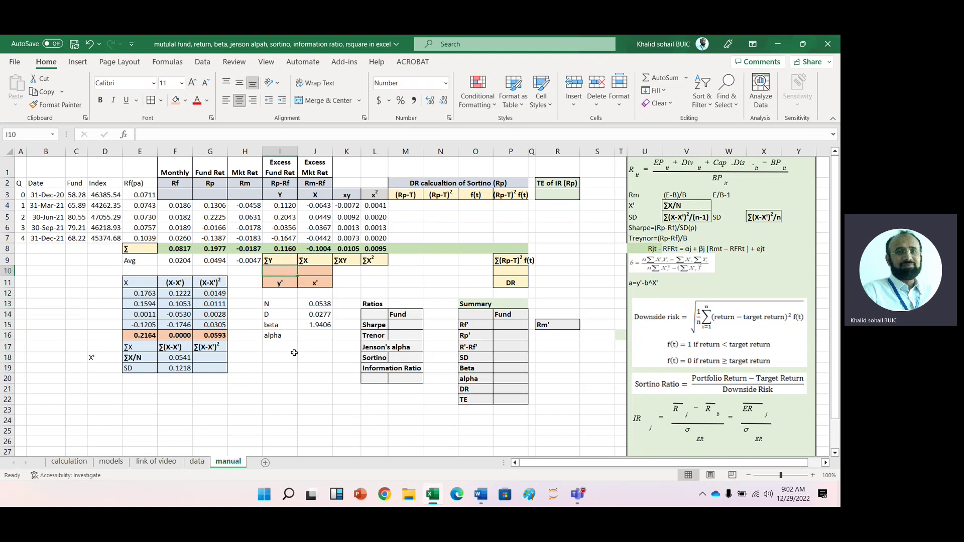
pyautogui.write('=')
pyautogui.press('Up')
pyautogui.press('Up')
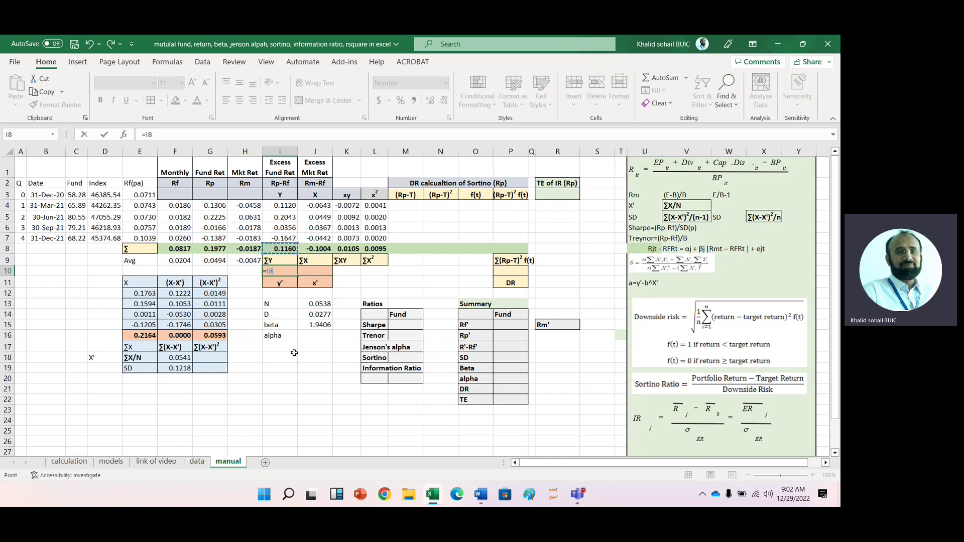
pyautogui.write('/4')
pyautogui.press('Return')
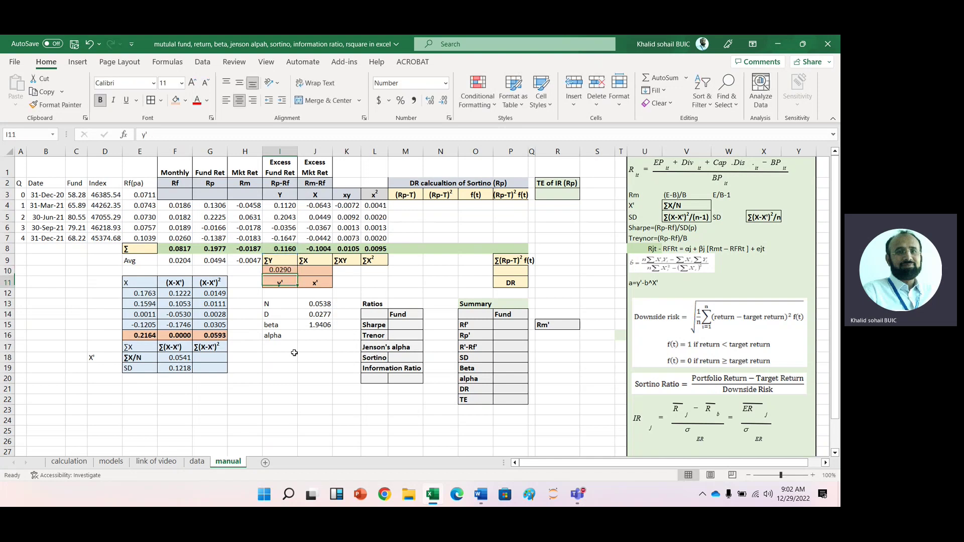
pyautogui.click(282, 272)
pyautogui.moveTo(298, 275); pyautogui.dragTo(323, 276)
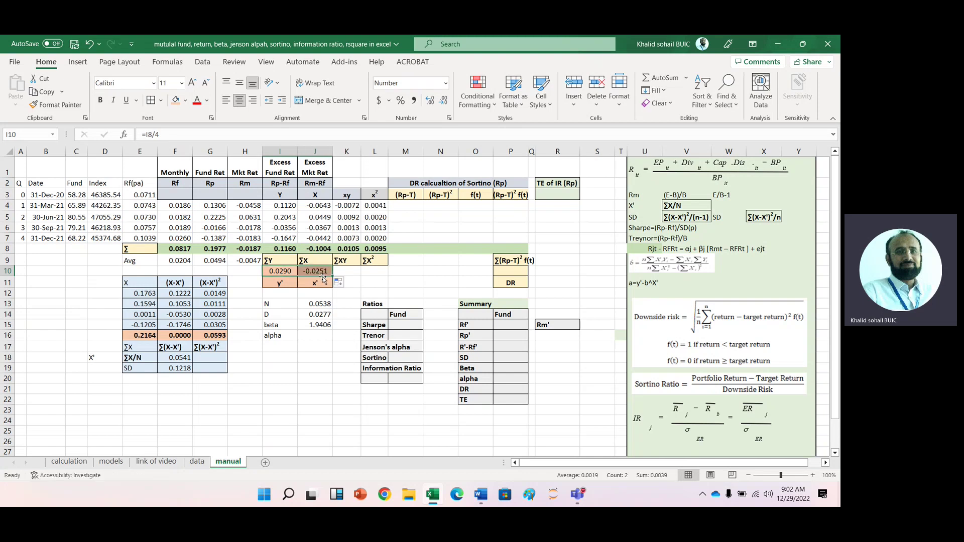
pyautogui.click(312, 379)
# Step: Calculate alpha in J16 with the formula =I10-J15*J10
pyautogui.click(319, 336)
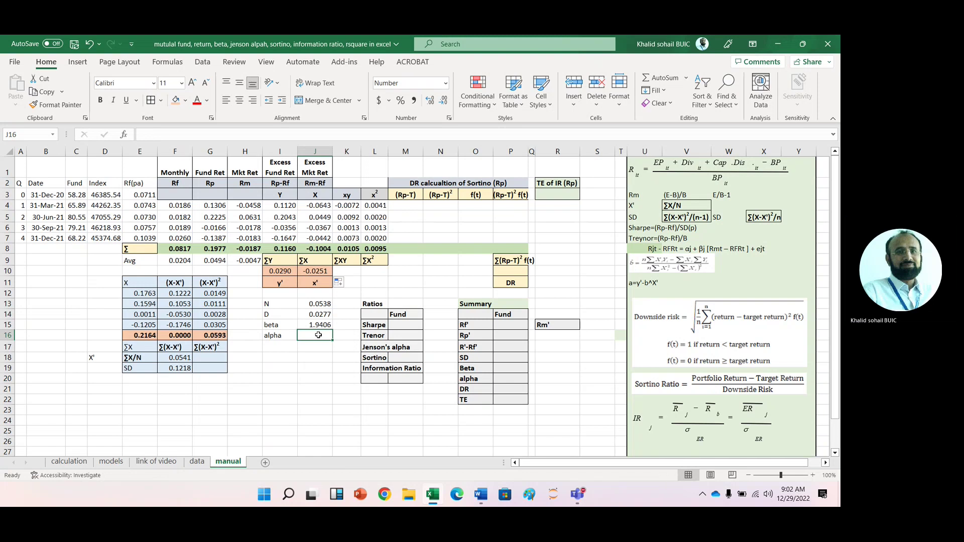
pyautogui.write('=')
pyautogui.click(280, 272)
pyautogui.write('-')
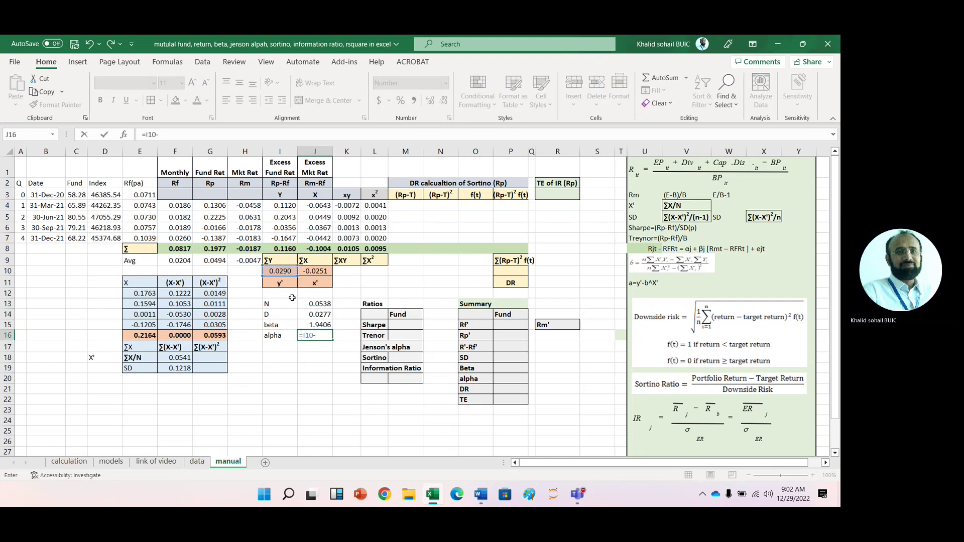
pyautogui.click(316, 325)
pyautogui.write('*')
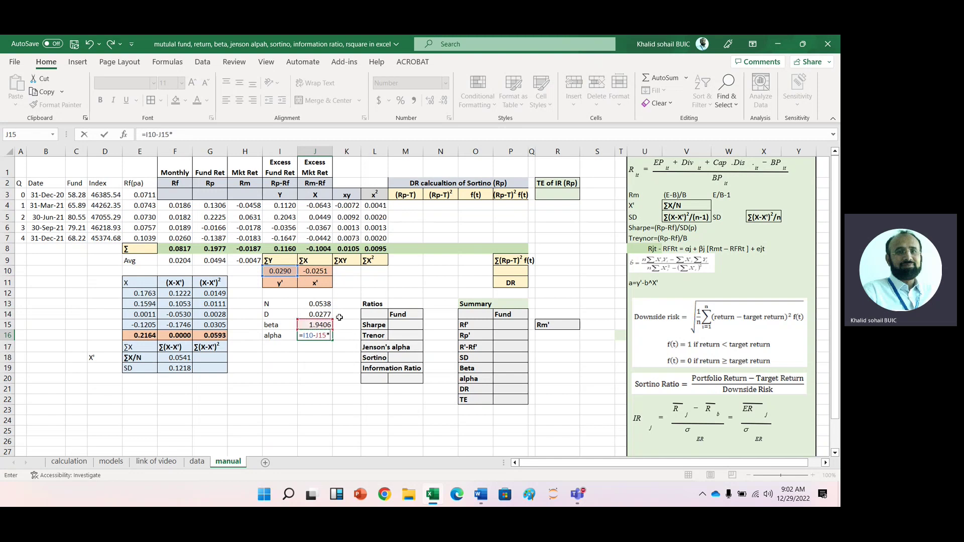
pyautogui.click(312, 271)
pyautogui.press('Return')
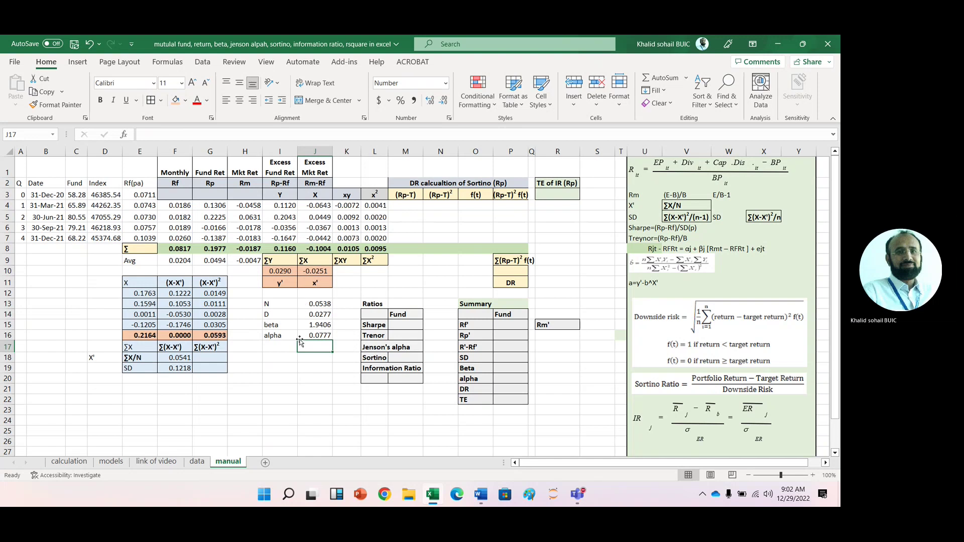
pyautogui.click(275, 365)
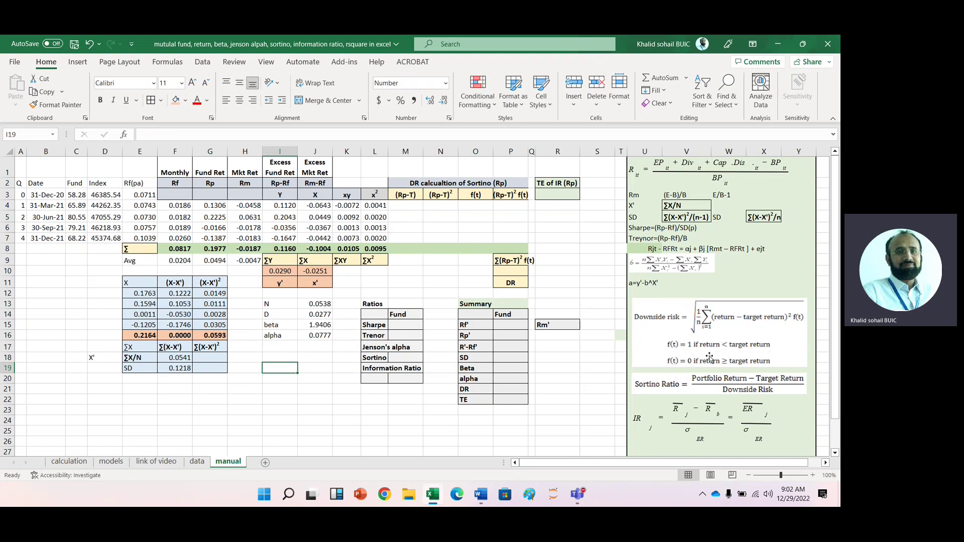
# Step: Calculate the fund return minus target (Rp-T) in M4 as =G4-F4 and fill the formula down through M7
pyautogui.click(414, 210)
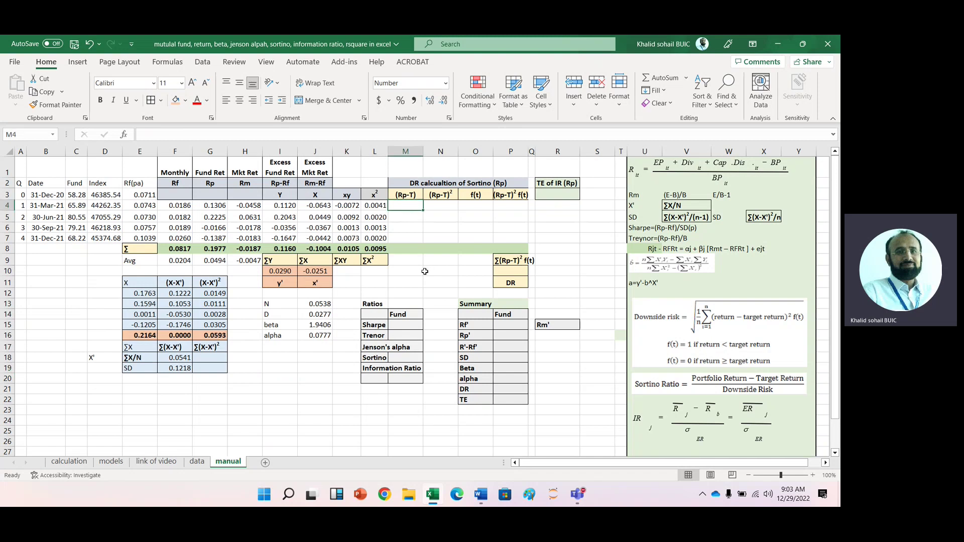
pyautogui.write('=')
pyautogui.press('Left')
pyautogui.press('Left')
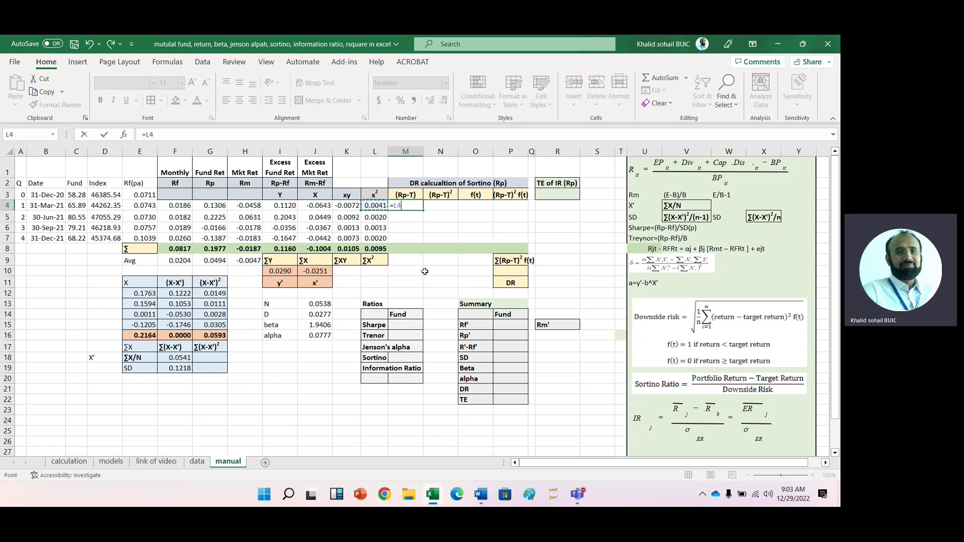
pyautogui.press('Left')
pyautogui.press('Left')
pyautogui.press('Left')
pyautogui.press('Left')
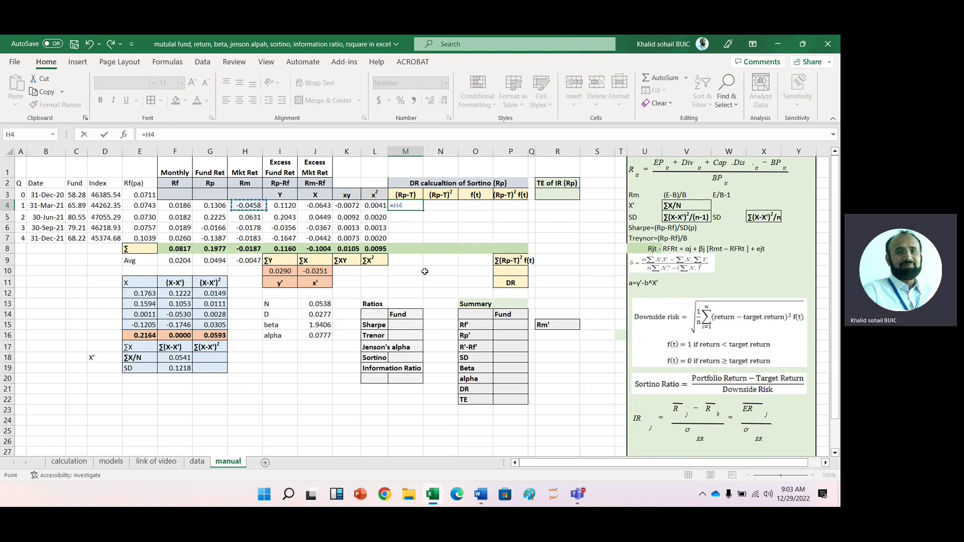
pyautogui.write('-')
pyautogui.press('Left')
pyautogui.press('Left')
pyautogui.press('Left')
pyautogui.press('Left')
pyautogui.press('Left')
pyautogui.press('Left')
pyautogui.press('Left')
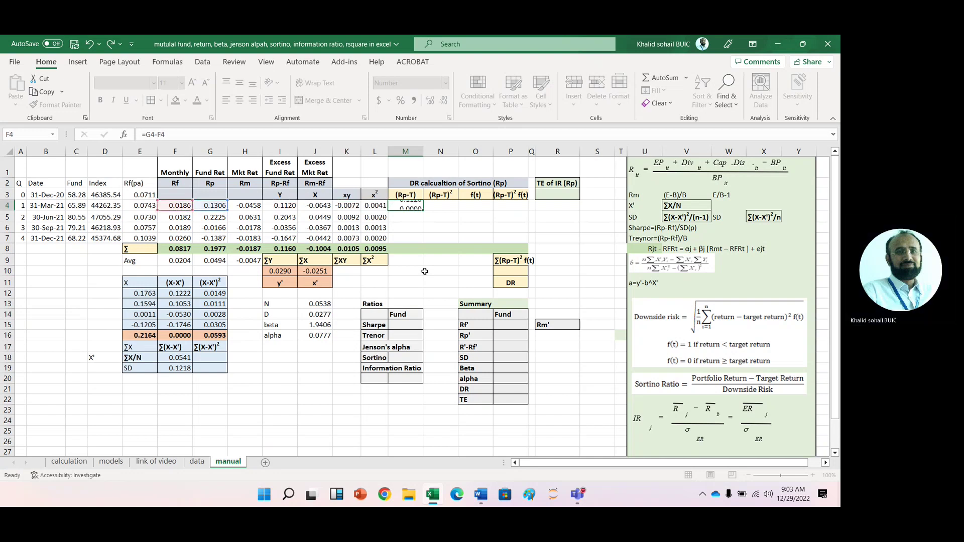
pyautogui.press('Return')
pyautogui.click(409, 205)
pyautogui.moveTo(423, 211); pyautogui.dragTo(427, 247)
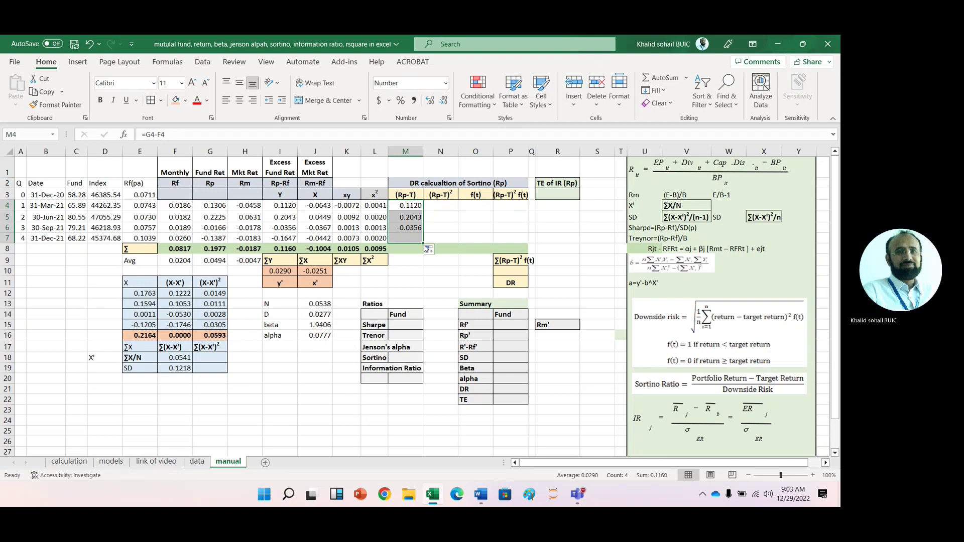
# Step: Enter the f(t) indicators as 1 in O6:O7 for the negative quarters and 0 in O4:O5
pyautogui.click(409, 229)
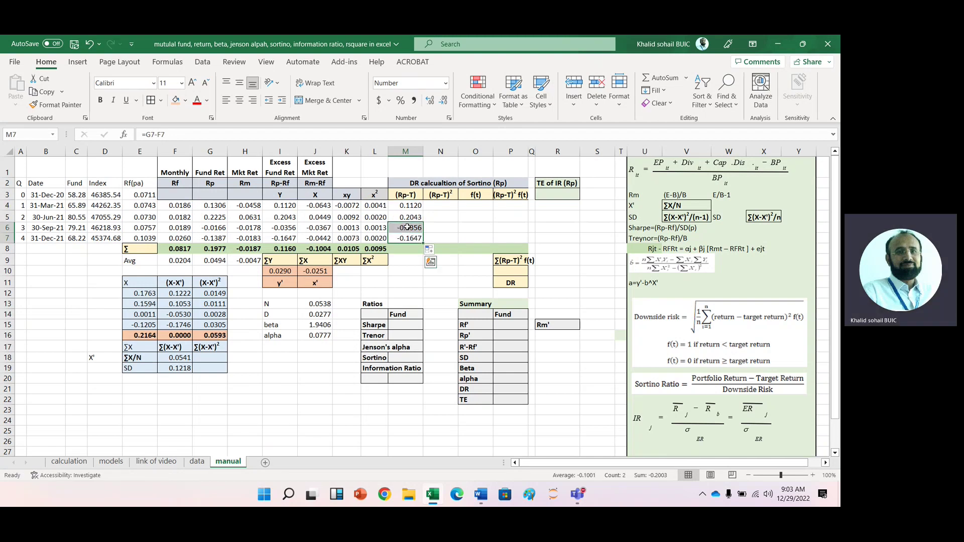
pyautogui.click(482, 226)
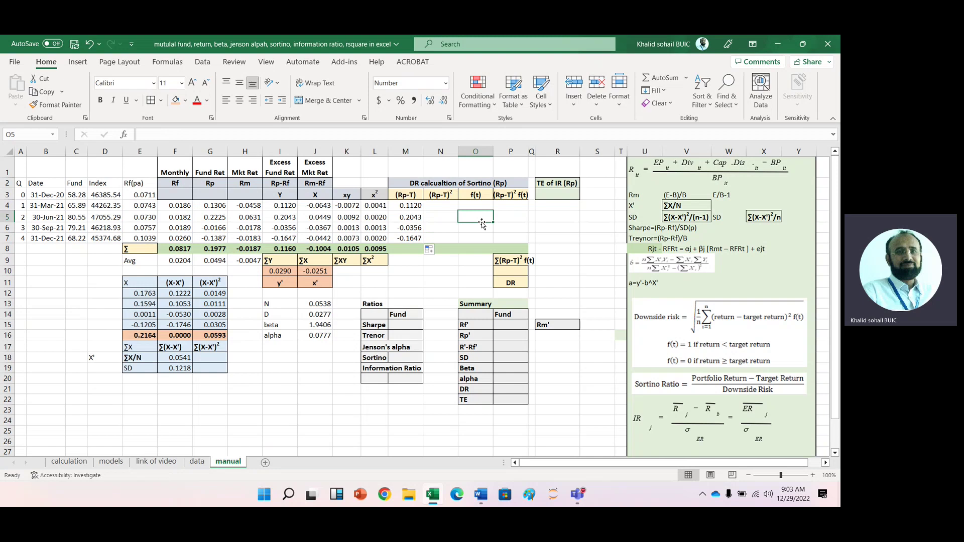
pyautogui.write('1')
pyautogui.press('Return')
pyautogui.write('1')
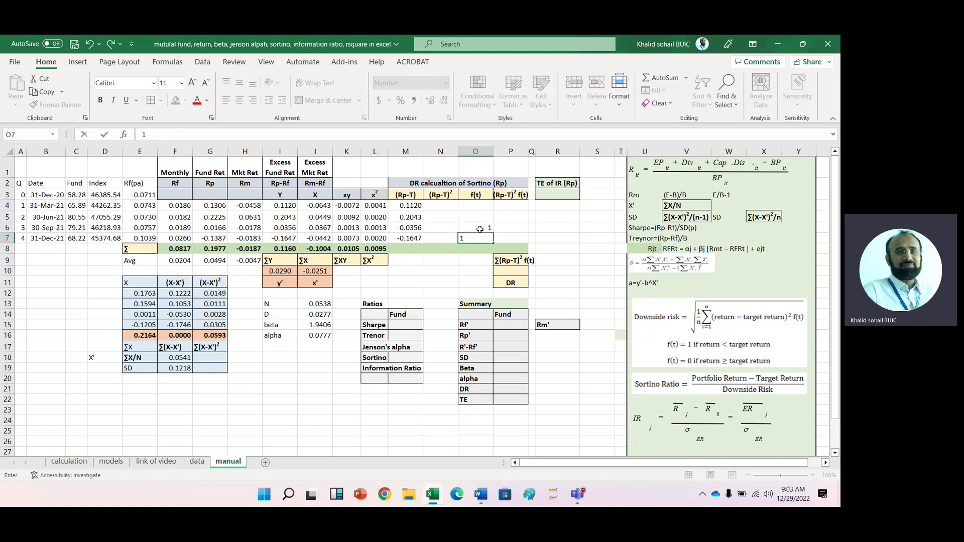
pyautogui.press('Up')
pyautogui.press('Up')
pyautogui.press('Up')
pyautogui.write('0')
pyautogui.press('Return')
pyautogui.write('0')
pyautogui.press('Return')
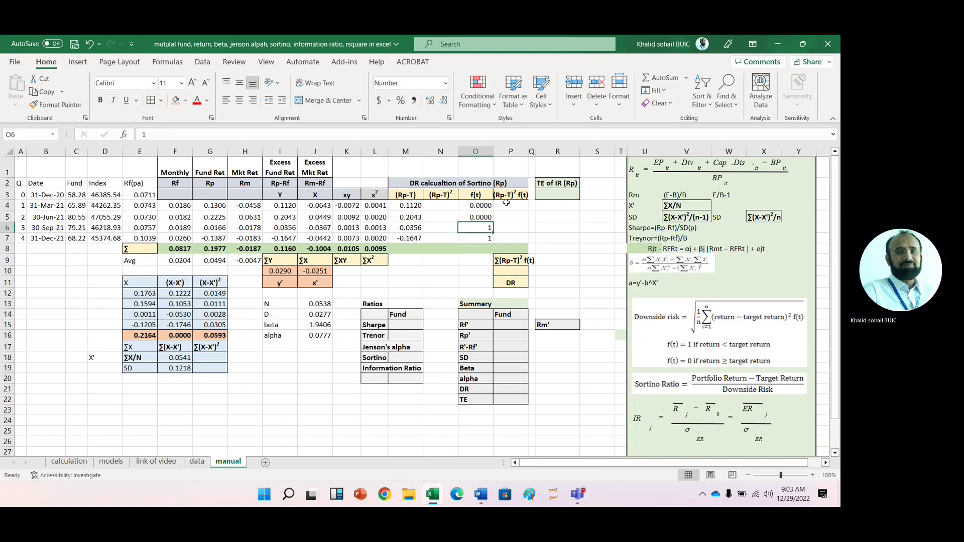
# Step: Calculate the squared deviation (Rp-T)² in N4 as =M4^2 and fill the formula down through N7
pyautogui.click(441, 203)
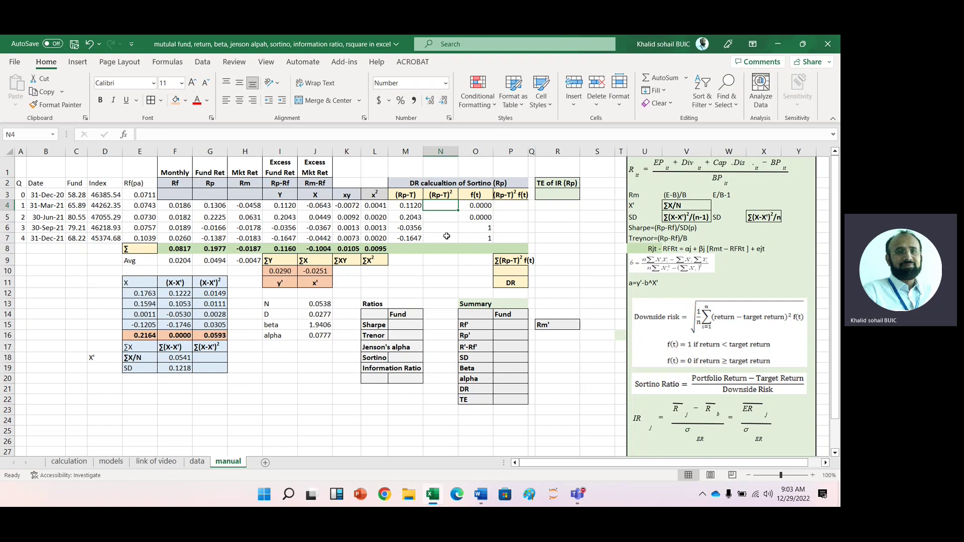
pyautogui.write('=')
pyautogui.press('Left')
pyautogui.write('^2')
pyautogui.press('Return')
pyautogui.click(448, 208)
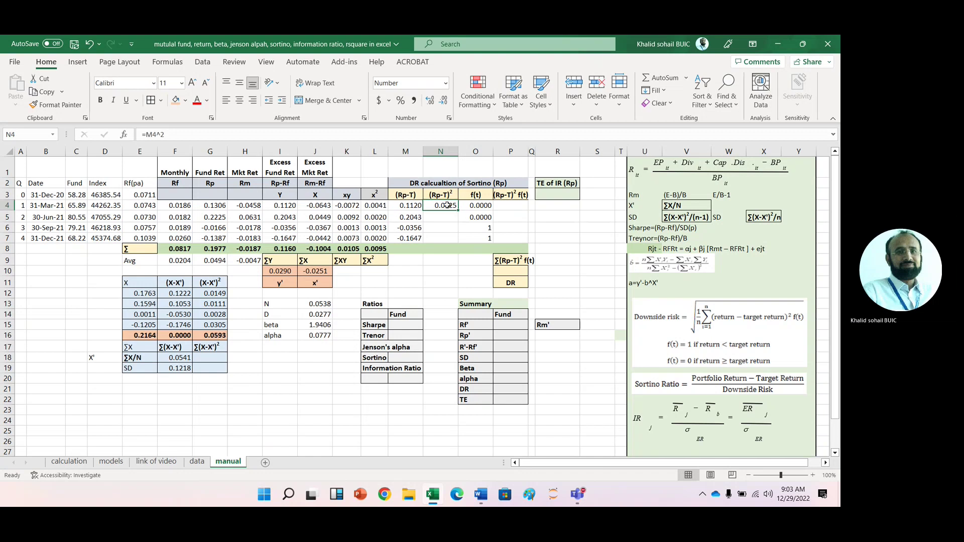
pyautogui.moveTo(458, 211); pyautogui.dragTo(459, 248)
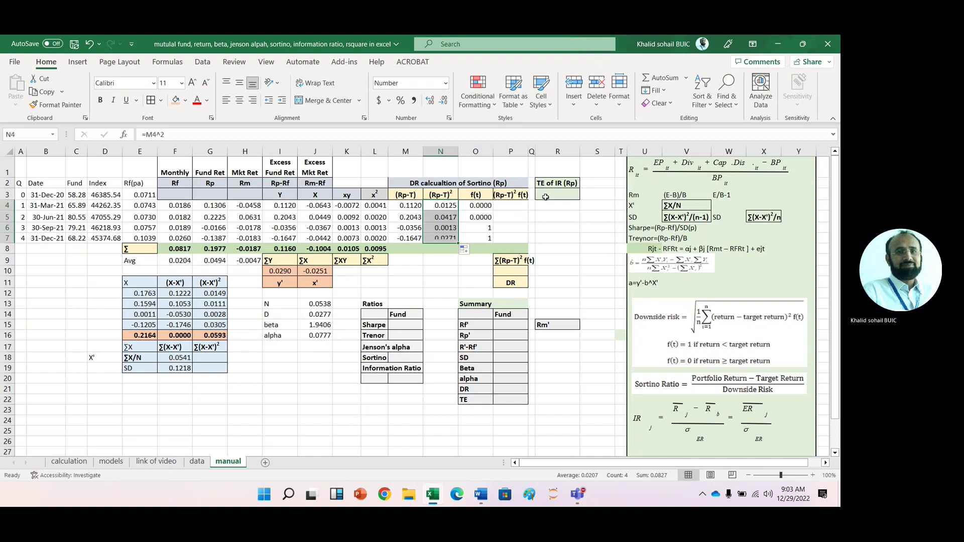
# Step: Calculate the first quarter's (Rp-T)² f(t) in P4 with the formula =N4*O4
pyautogui.click(511, 206)
pyautogui.write('=')
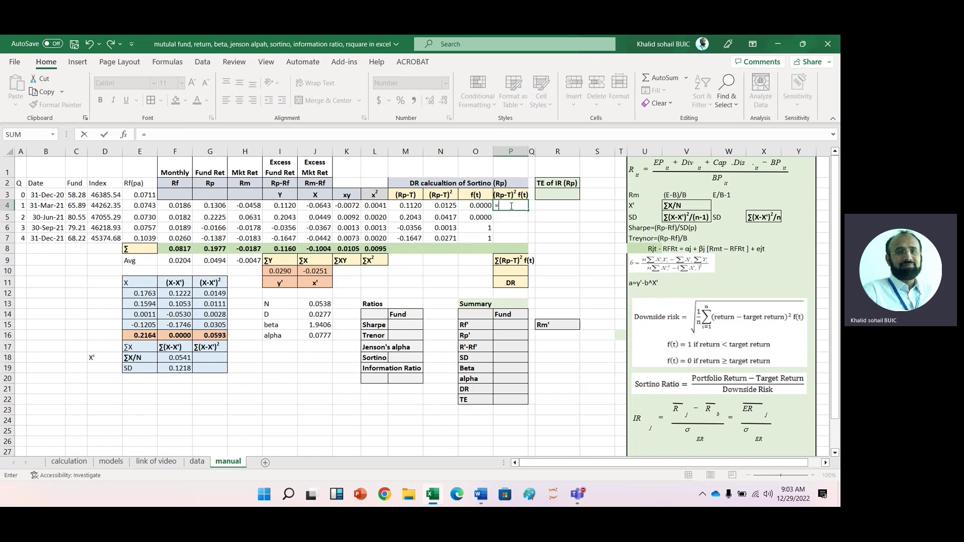
pyautogui.press('Left')
pyautogui.press('Left')
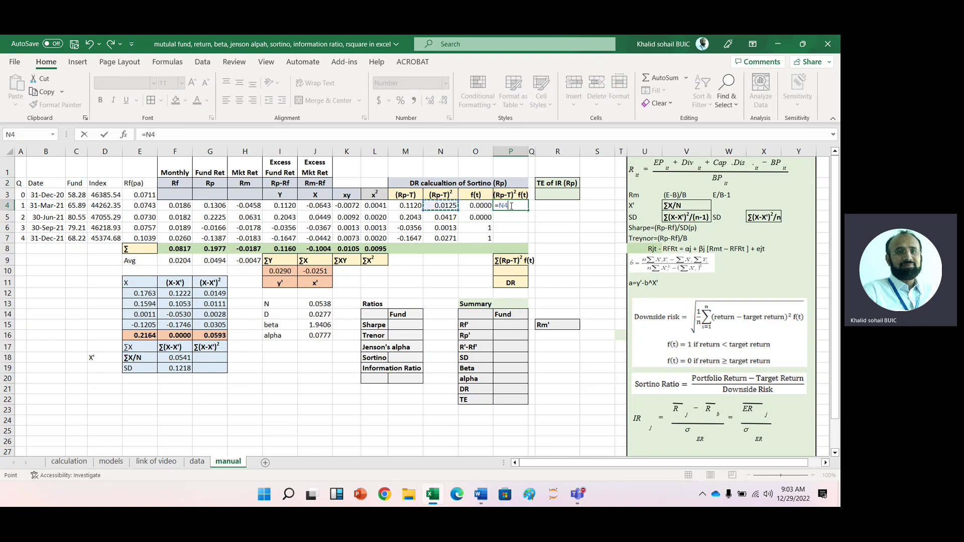
pyautogui.write('*')
pyautogui.click(486, 207)
pyautogui.press('Return')
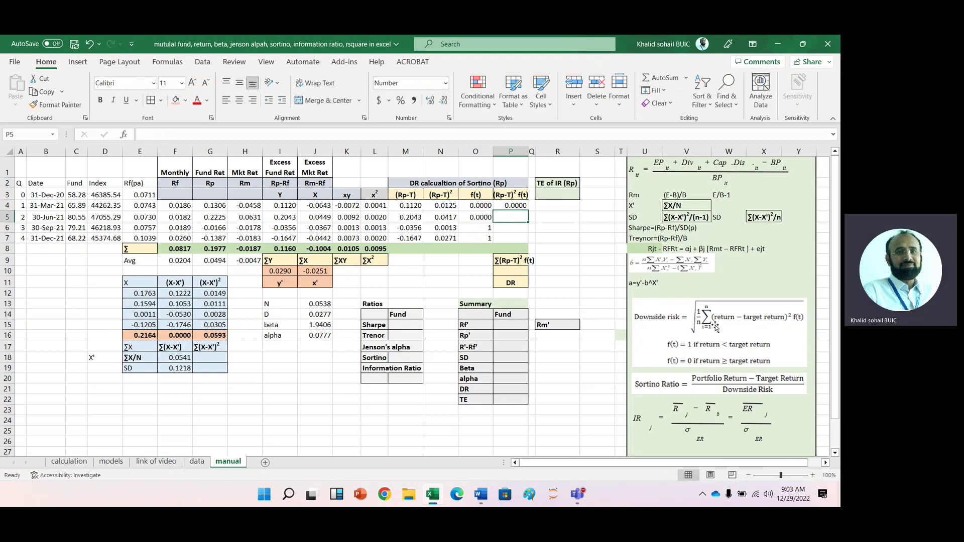
pyautogui.click(519, 207)
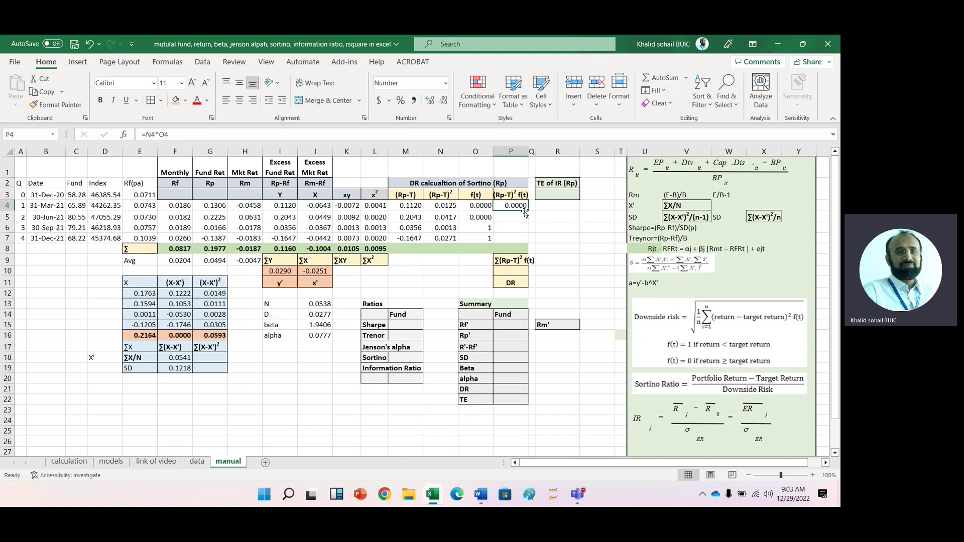
# Step: Fill the (Rp-T)² f(t) formula down through P7 and total the column in P8 with =SUM(P4:P7)
pyautogui.moveTo(528, 212); pyautogui.dragTo(529, 241)
pyautogui.click(514, 249)
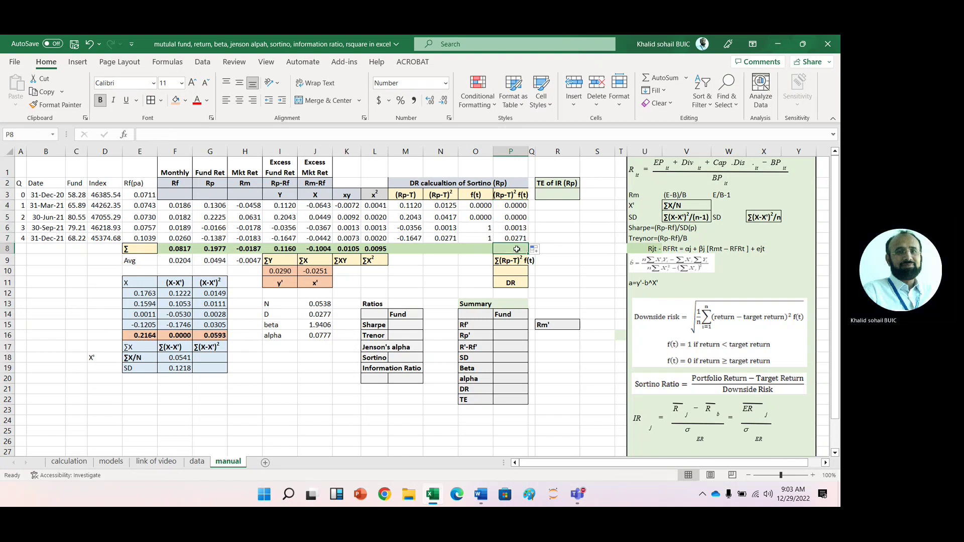
pyautogui.click(646, 79)
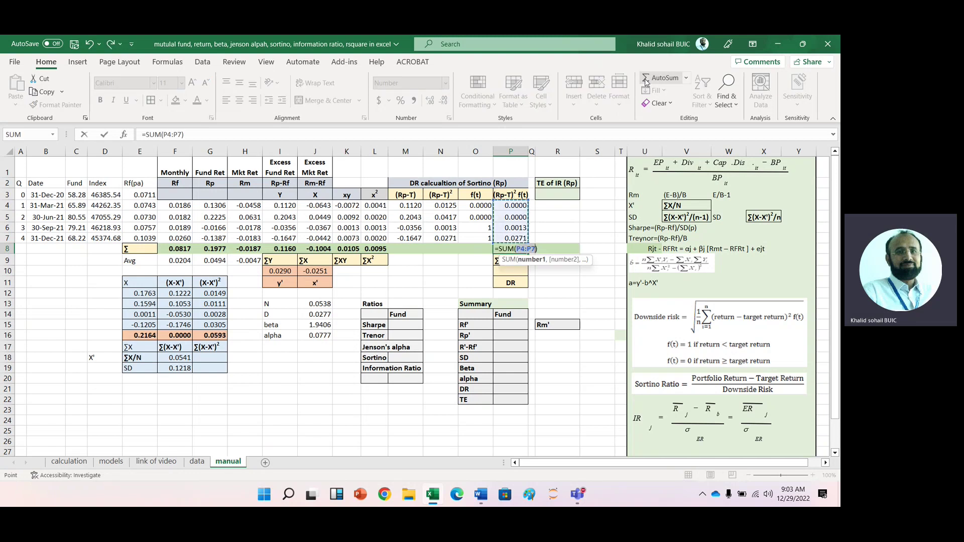
pyautogui.click(646, 80)
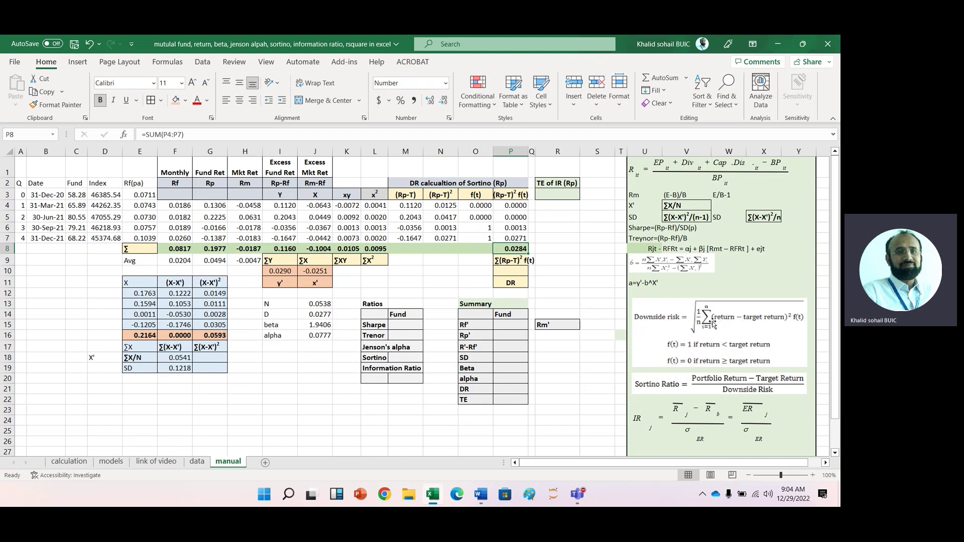
# Step: Calculate the downside risk (DR) in P10 with the formula =(P8/4)^0.5
pyautogui.click(507, 270)
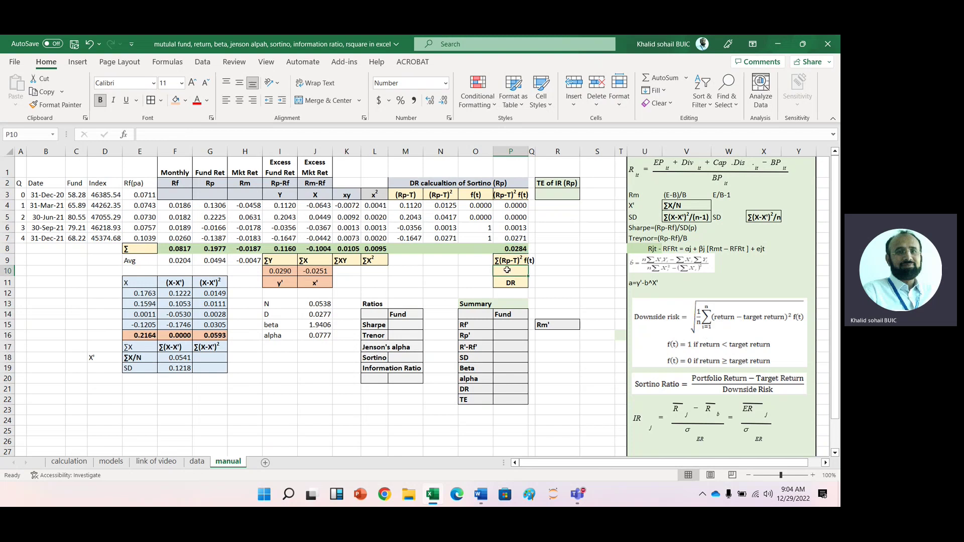
pyautogui.write('=(')
pyautogui.click(515, 249)
pyautogui.write('/4')
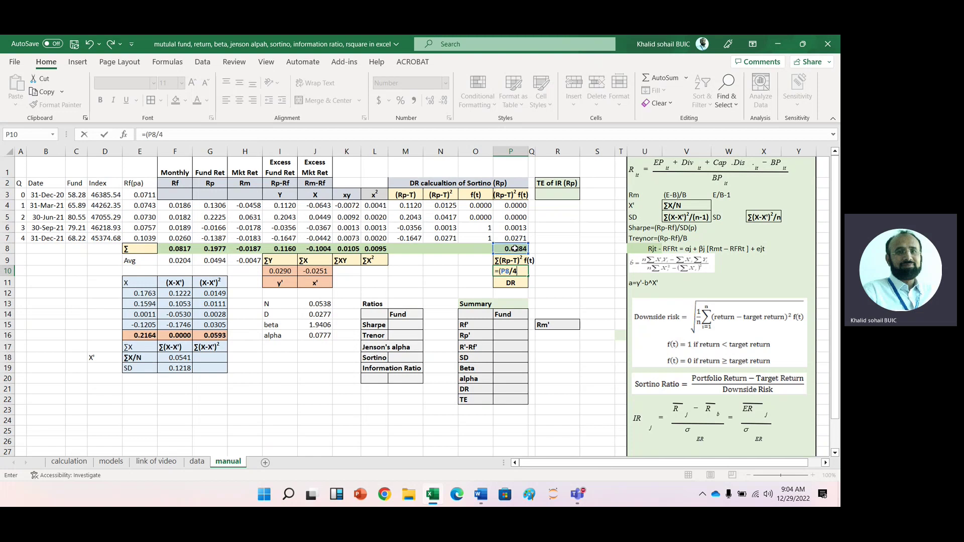
pyautogui.write('5')
pyautogui.press('Return')
pyautogui.click(519, 271)
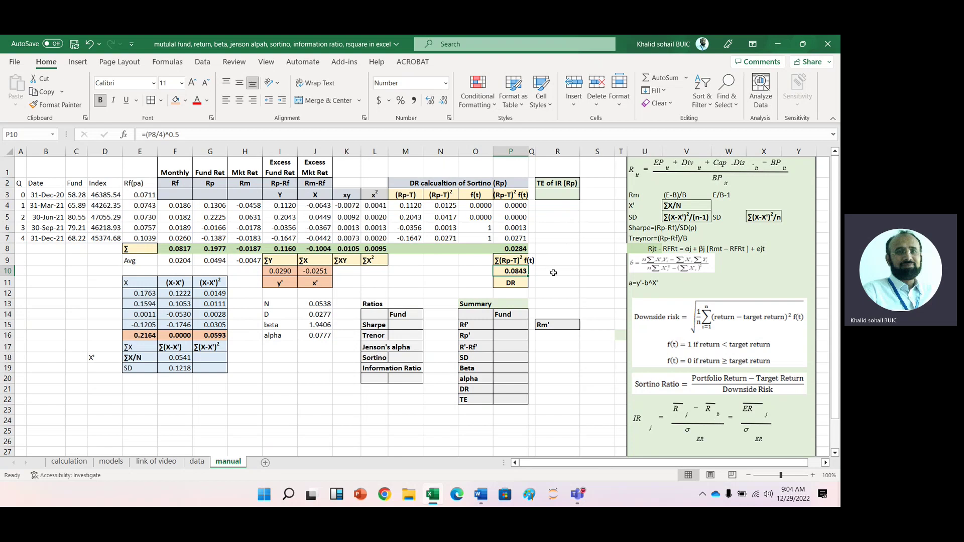
# Step: Calculate the fund return minus market return for the information ratio in R4 as =G4-H4 and fill it down through R7
pyautogui.click(548, 207)
pyautogui.write('=')
pyautogui.press('Left')
pyautogui.press('Left')
pyautogui.press('Left')
pyautogui.press('Left')
pyautogui.press('Left')
pyautogui.press('Left')
pyautogui.press('Left')
pyautogui.press('Left')
pyautogui.press('Left')
pyautogui.press('Left')
pyautogui.press('Left')
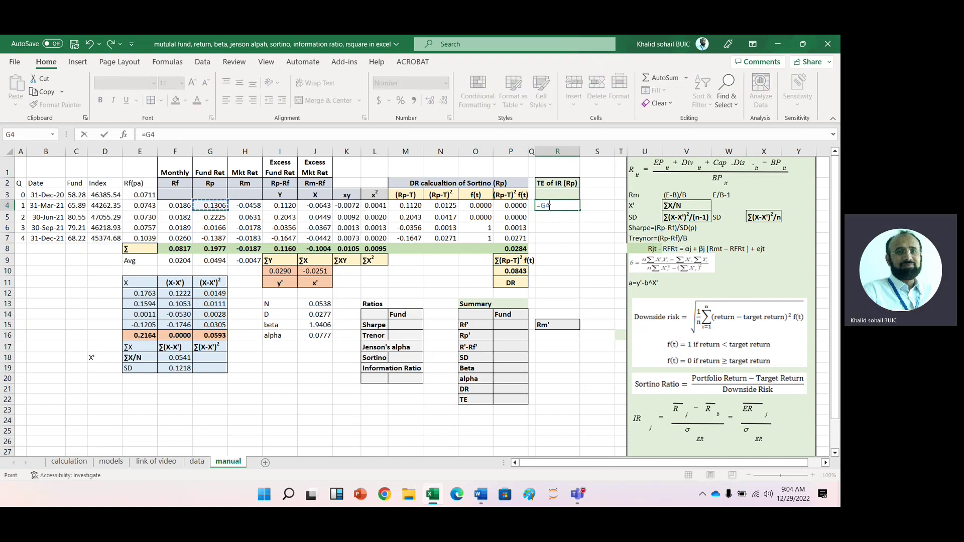
pyautogui.write('-')
pyautogui.press('Left')
pyautogui.press('Left')
pyautogui.press('Left')
pyautogui.press('Left')
pyautogui.press('Left')
pyautogui.press('Left')
pyautogui.press('Left')
pyautogui.press('Left')
pyautogui.press('Left')
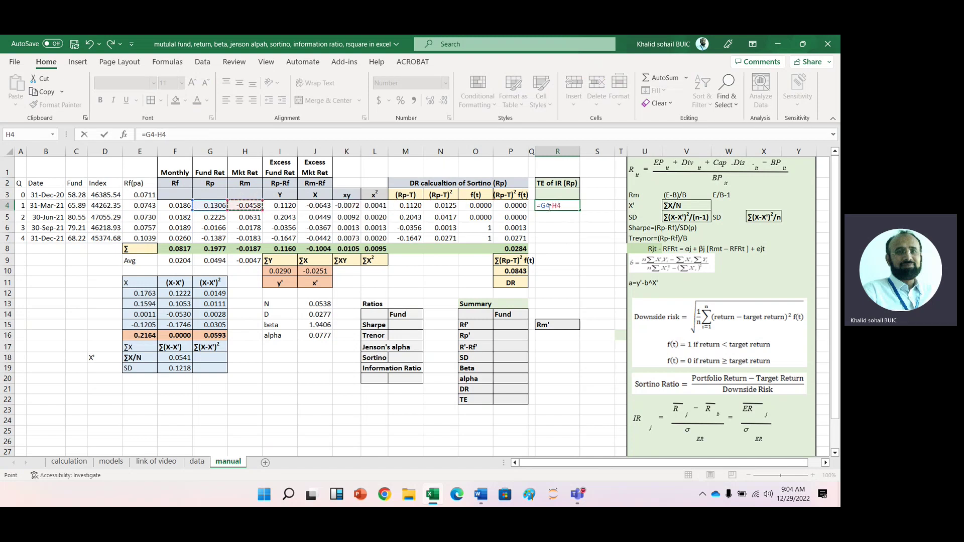
pyautogui.press('Return')
pyautogui.click(561, 205)
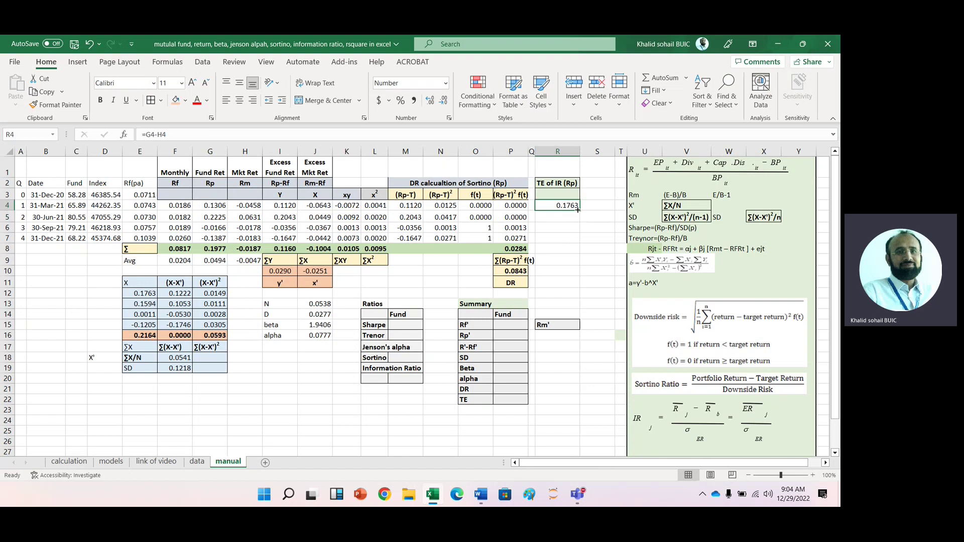
pyautogui.moveTo(580, 211); pyautogui.dragTo(583, 243)
pyautogui.click(569, 265)
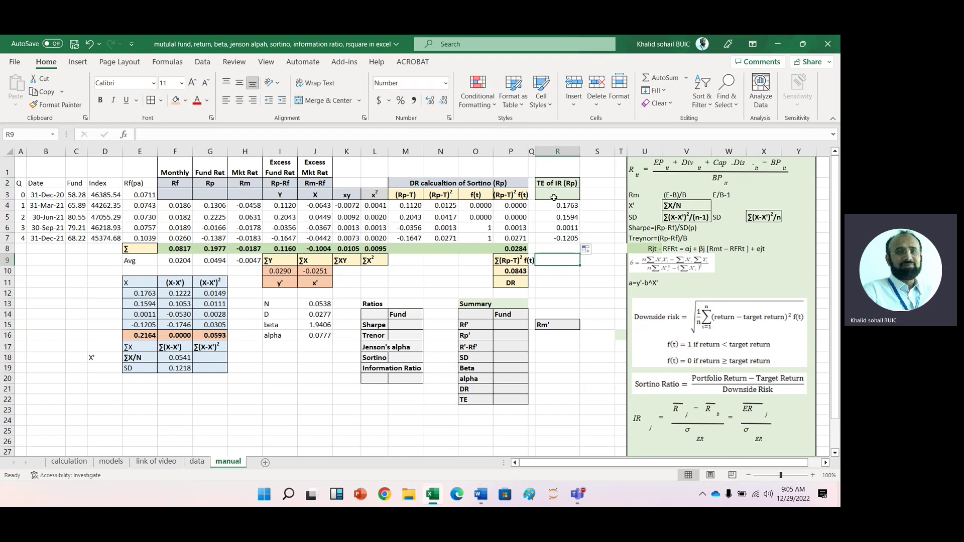
pyautogui.click(561, 246)
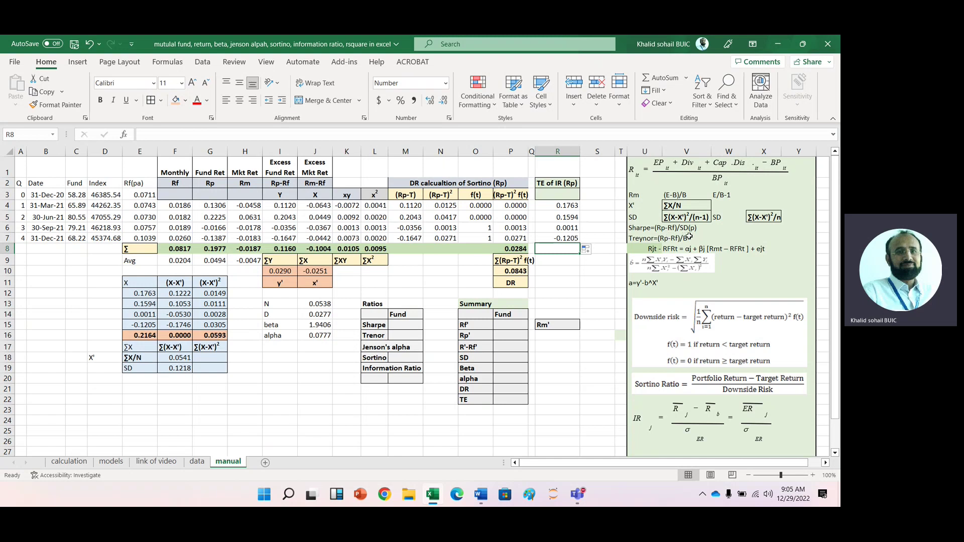
# Step: Clear the old X, (X-X') and (X-X')² values in E12:G15 of the standard deviation table
pyautogui.click(141, 295)
pyautogui.hotkey('shift', 'Right')
pyautogui.hotkey('shift', 'Right')
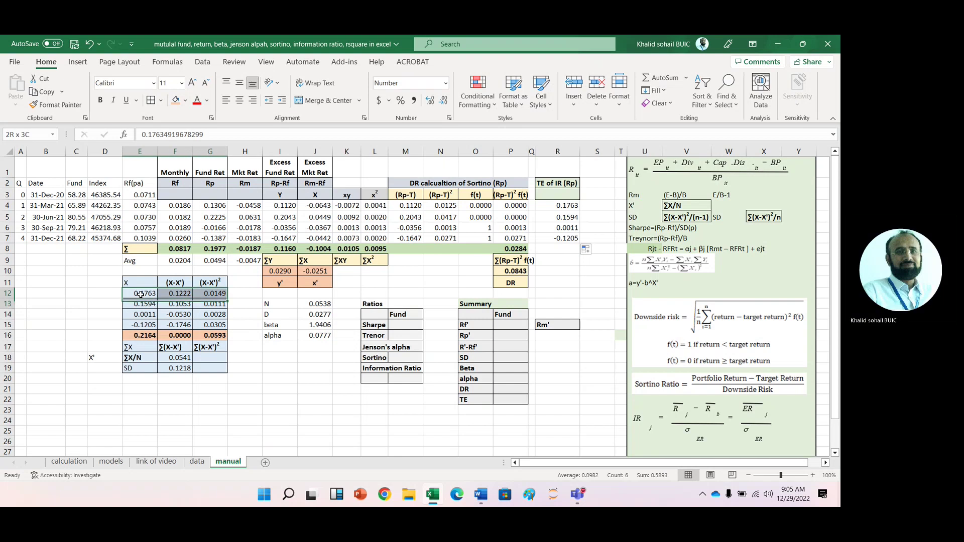
pyautogui.hotkey('shift', 'Down')
pyautogui.hotkey('shift', 'Down')
pyautogui.hotkey('shift', 'Down')
pyautogui.press('Delete')
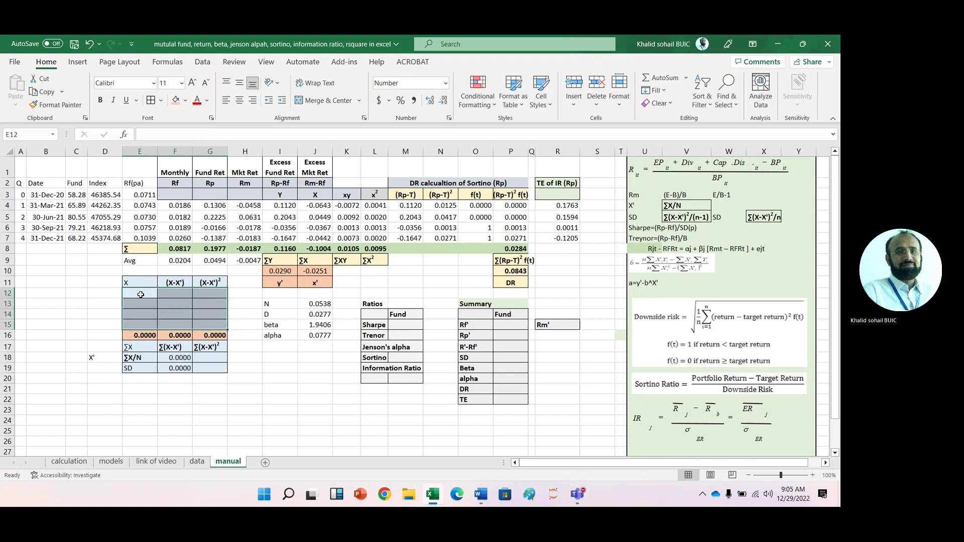
# Step: Clear the standard deviation table's totals in E16:G16 and its mean and SD formulas in F18:F19
pyautogui.click(136, 335)
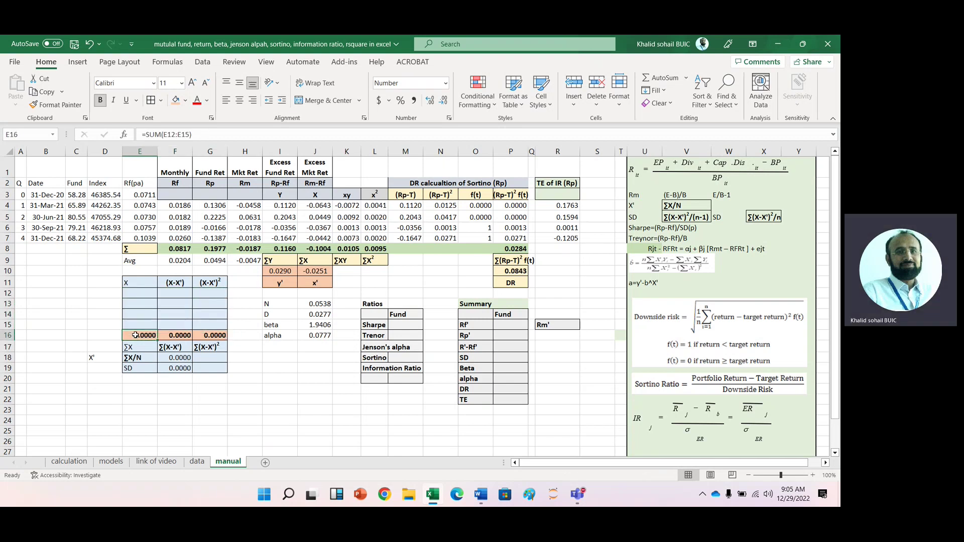
pyautogui.hotkey('shift', 'Right')
pyautogui.hotkey('shift', 'Right')
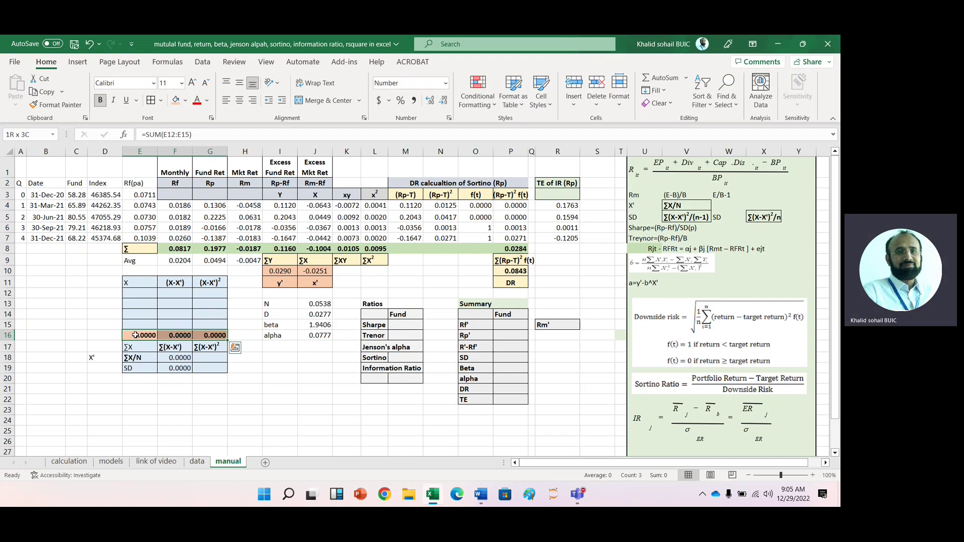
pyautogui.press('Delete')
pyautogui.click(181, 357)
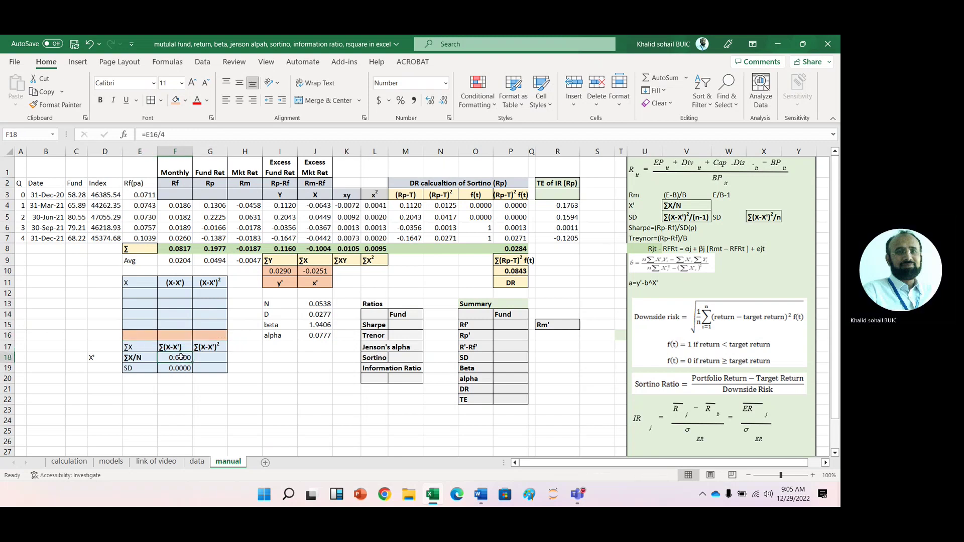
pyautogui.hotkey('shift', 'Down')
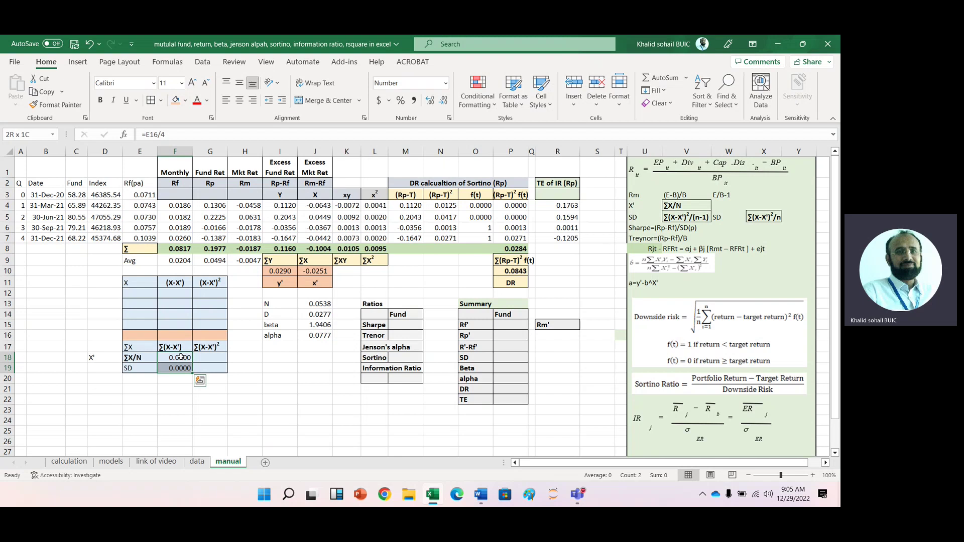
pyautogui.press('Delete')
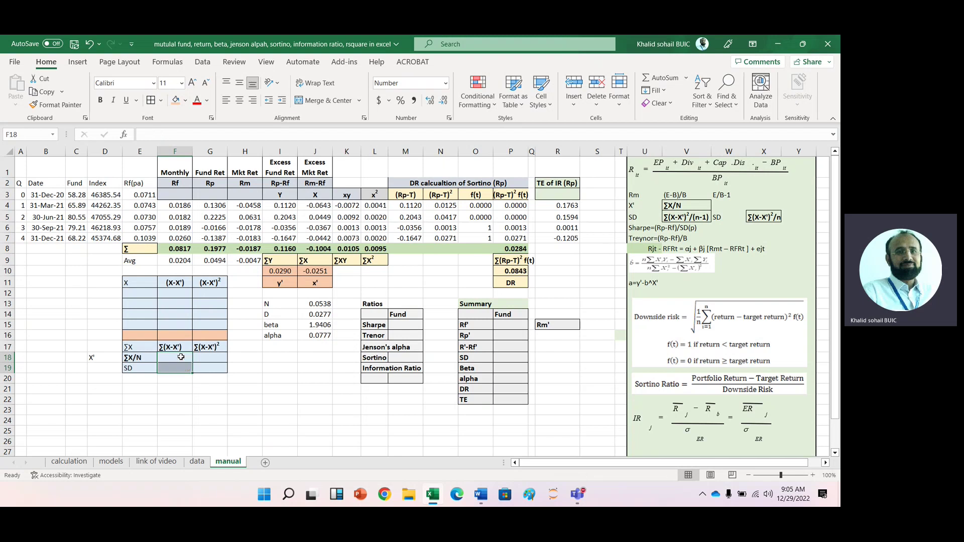
# Step: Link the X column to the fund returns with =G4 in E12 and fill the formula down through E15
pyautogui.click(136, 293)
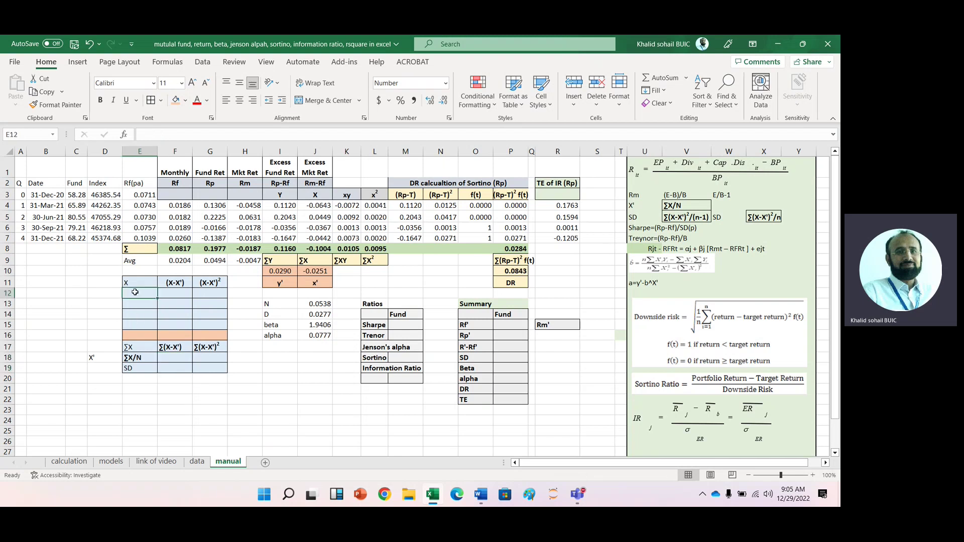
pyautogui.click(214, 205)
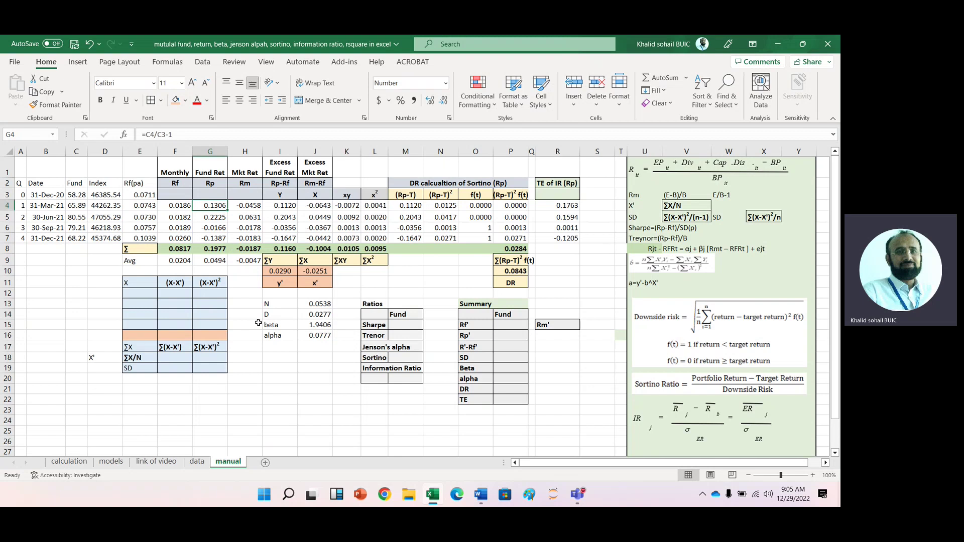
pyautogui.click(135, 295)
pyautogui.write('=')
pyautogui.press('Up')
pyautogui.press('Up')
pyautogui.press('Up')
pyautogui.press('Up')
pyautogui.press('Up')
pyautogui.press('Up')
pyautogui.press('Up')
pyautogui.press('Up')
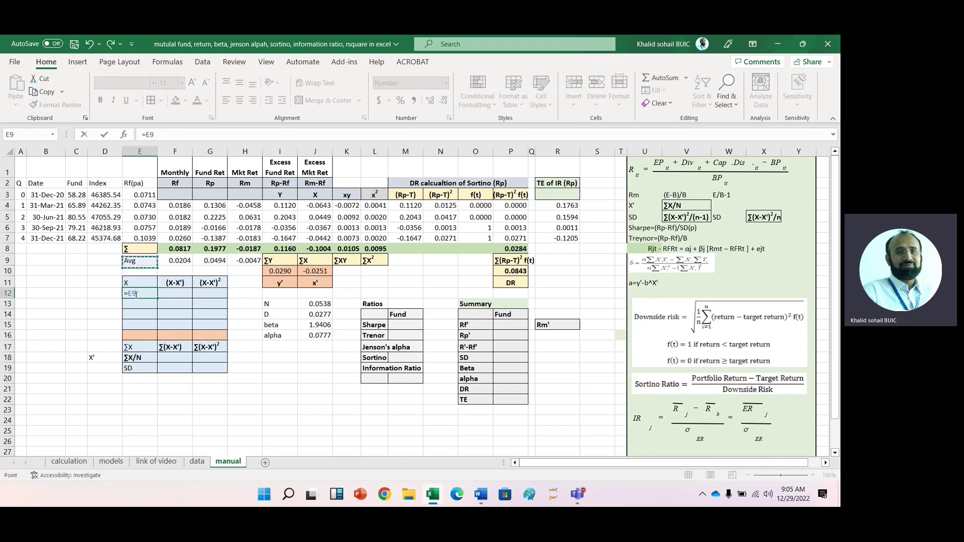
pyautogui.press('Right')
pyautogui.press('Right')
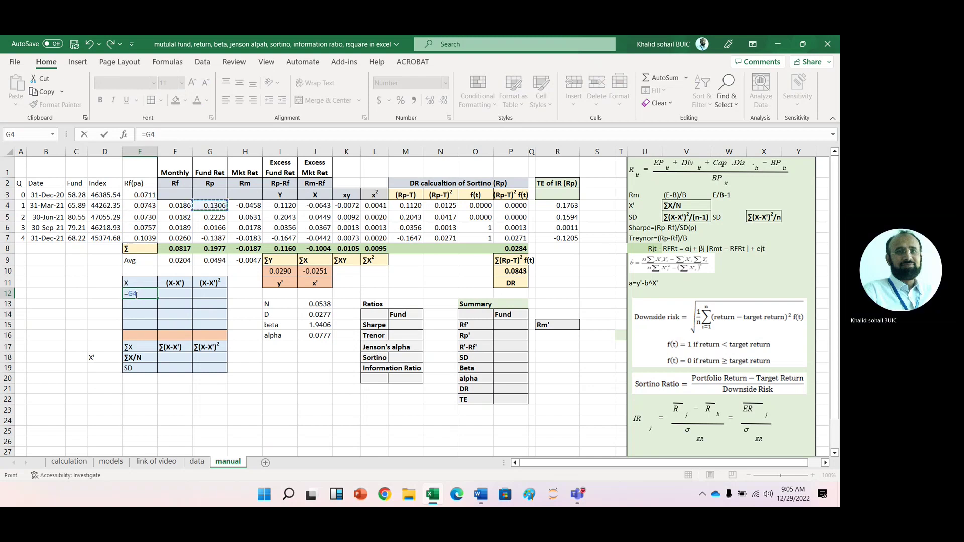
pyautogui.press('Return')
pyautogui.click(150, 293)
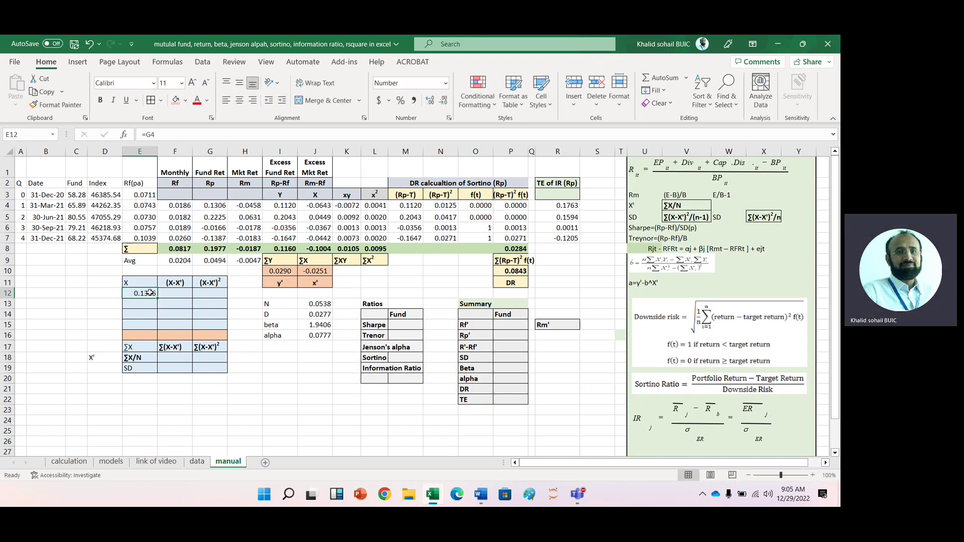
pyautogui.moveTo(158, 299); pyautogui.dragTo(158, 328)
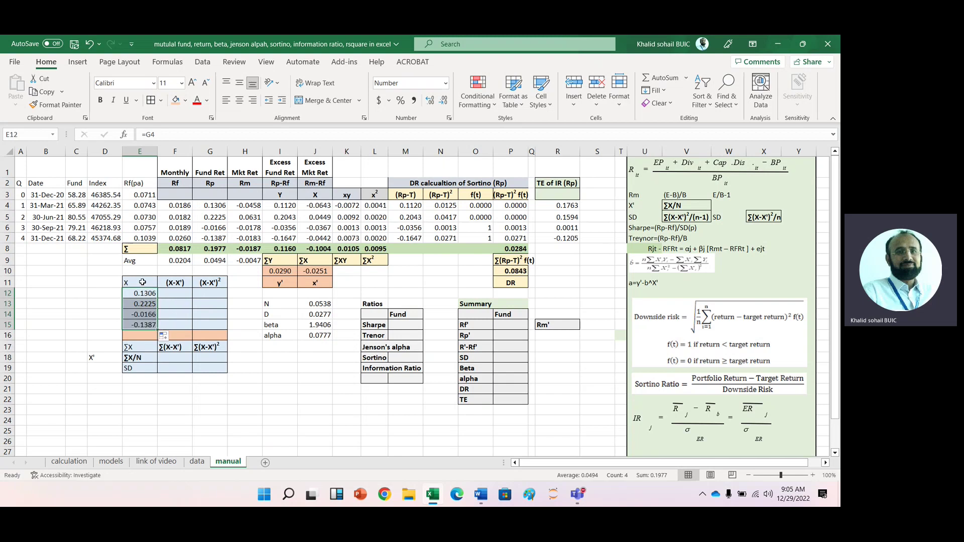
# Step: Total the X values in E16 with =SUM(E12:E15)
pyautogui.click(179, 308)
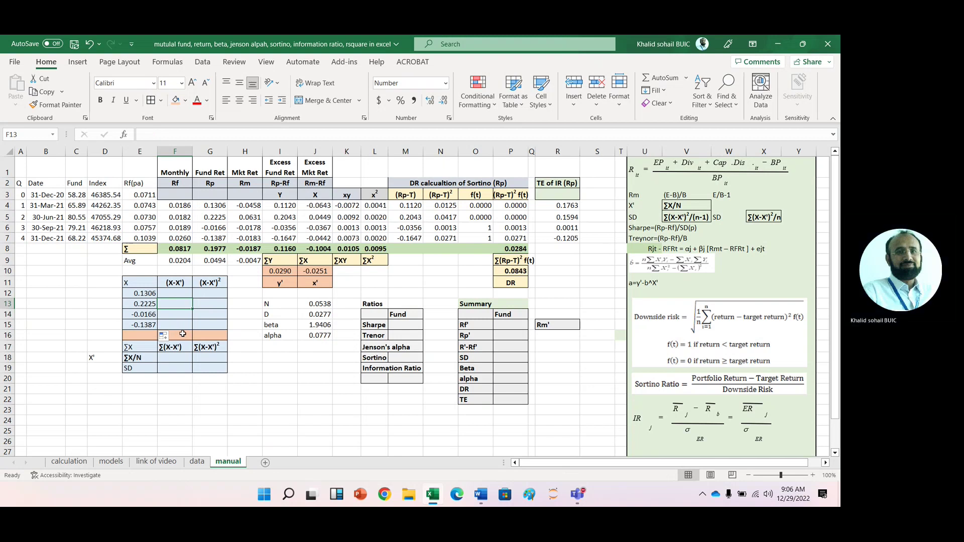
pyautogui.click(143, 336)
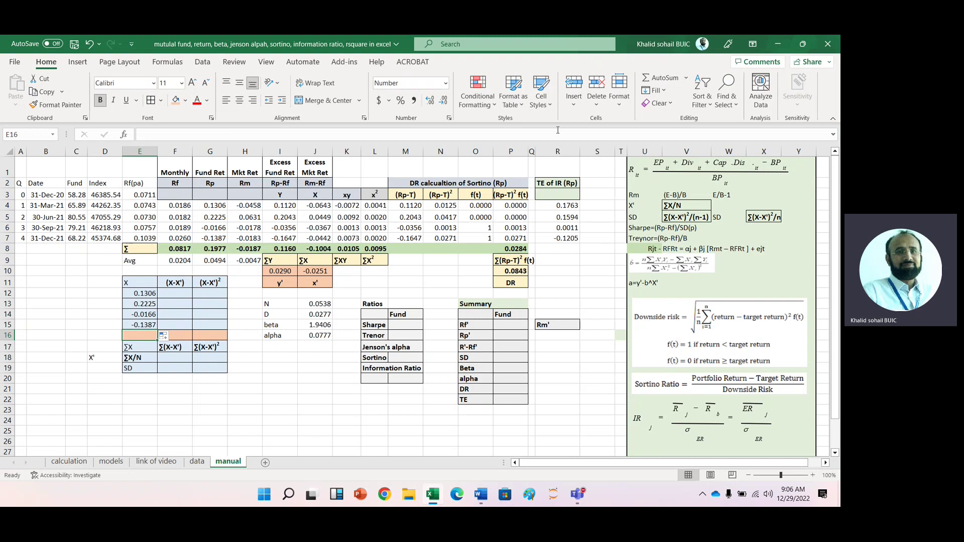
pyautogui.click(649, 79)
pyautogui.click(650, 79)
# Step: Calculate the mean X' (∑X/N) in F18 with the formula =E16/4
pyautogui.click(167, 361)
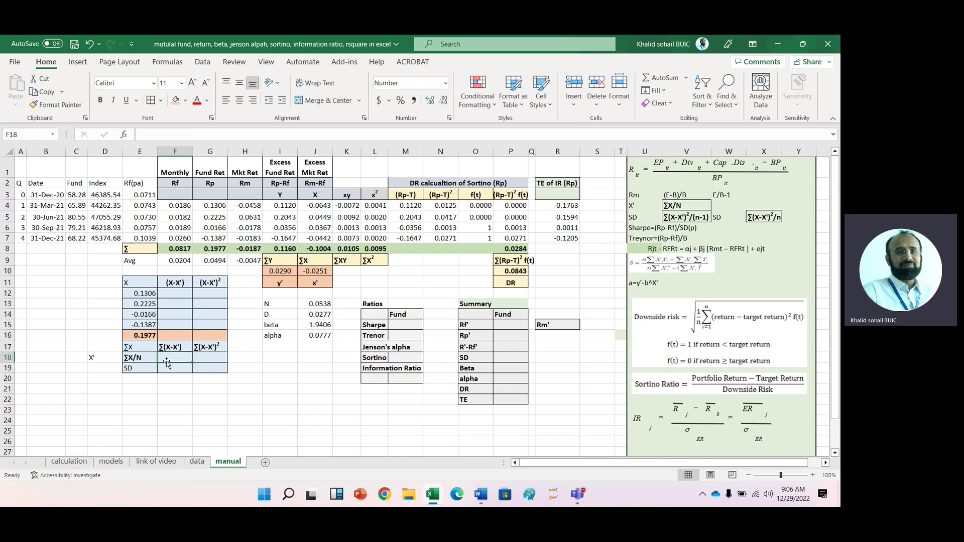
pyautogui.write('=E16')
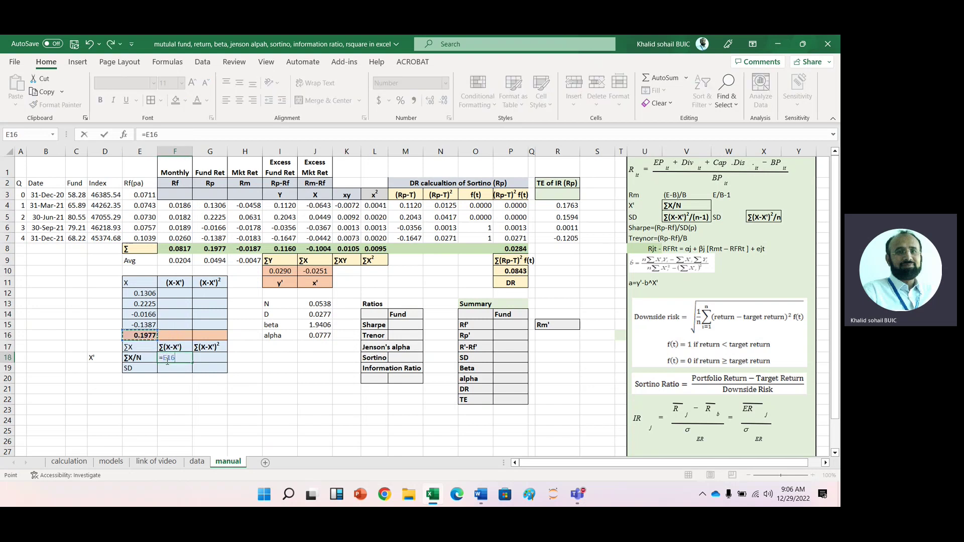
pyautogui.write('/4')
pyautogui.press('Return')
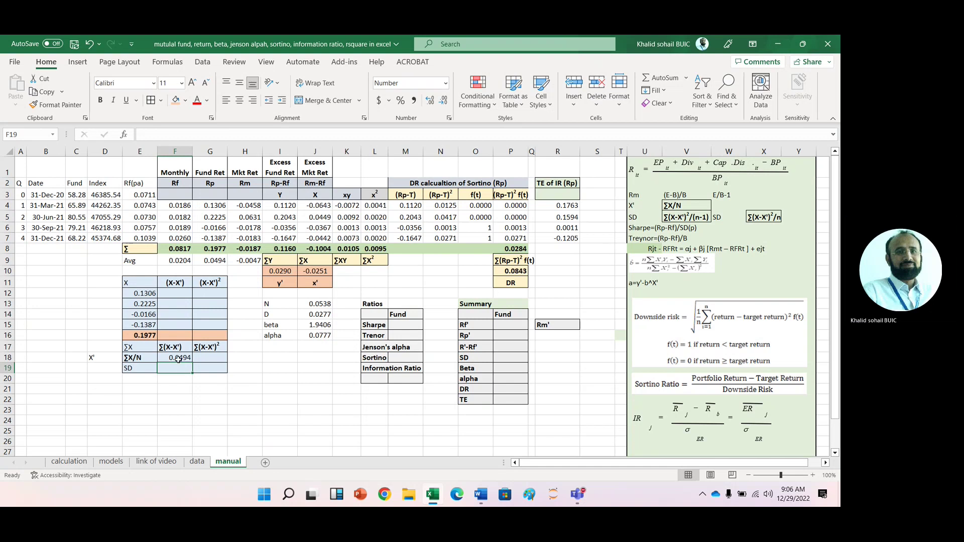
pyautogui.click(178, 358)
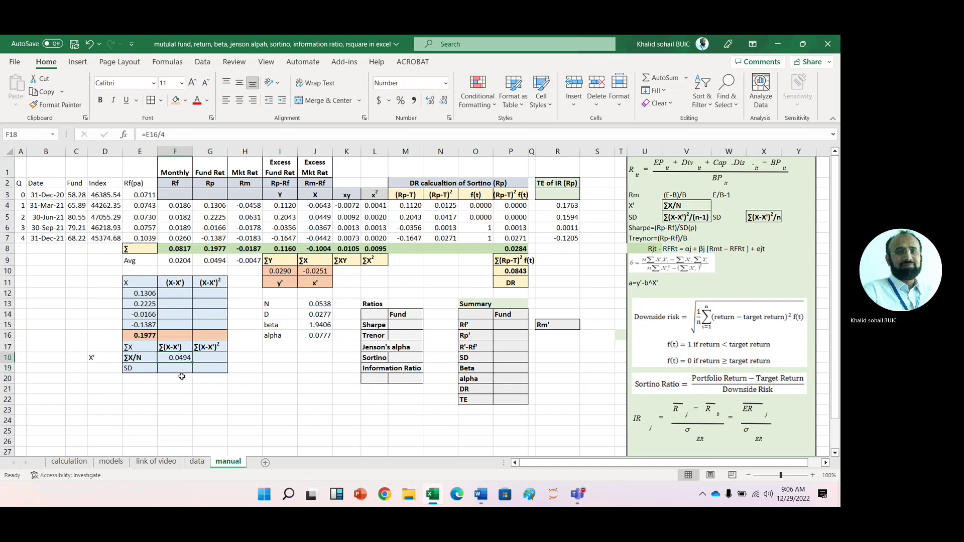
# Step: Calculate the deviation (X-X') in F12 as E12 minus F18, keeping the F18 reference fixed, and fill it down through F15
pyautogui.click(177, 293)
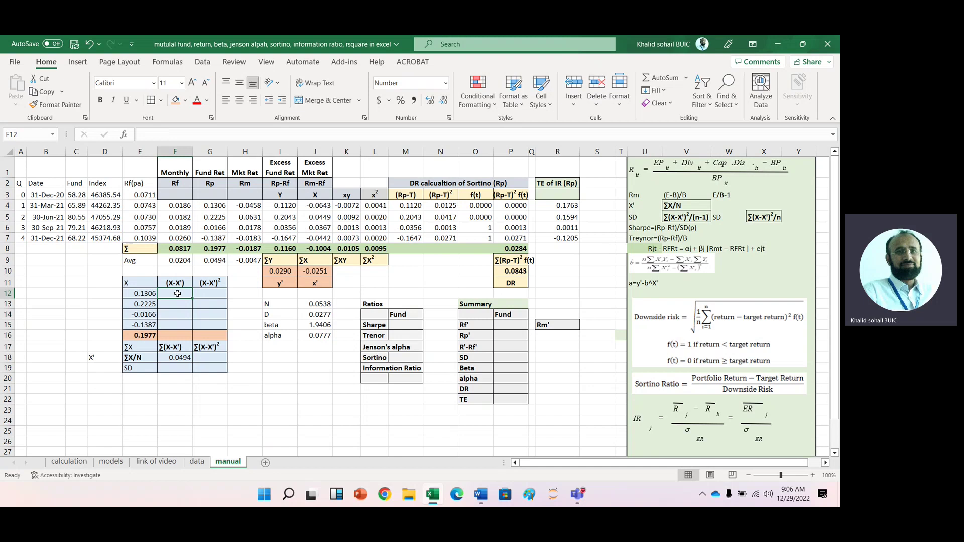
pyautogui.write('=')
pyautogui.press('Left')
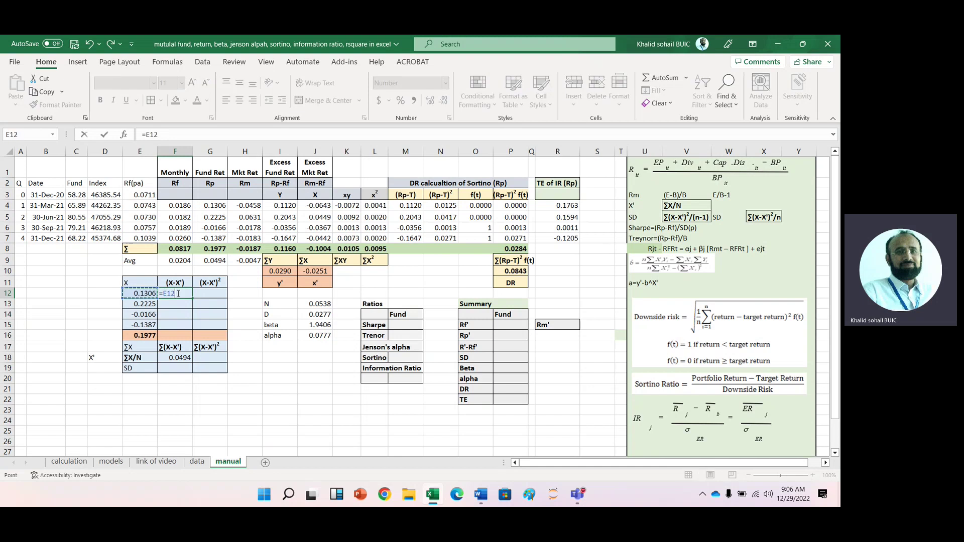
pyautogui.write('-')
pyautogui.click(173, 358)
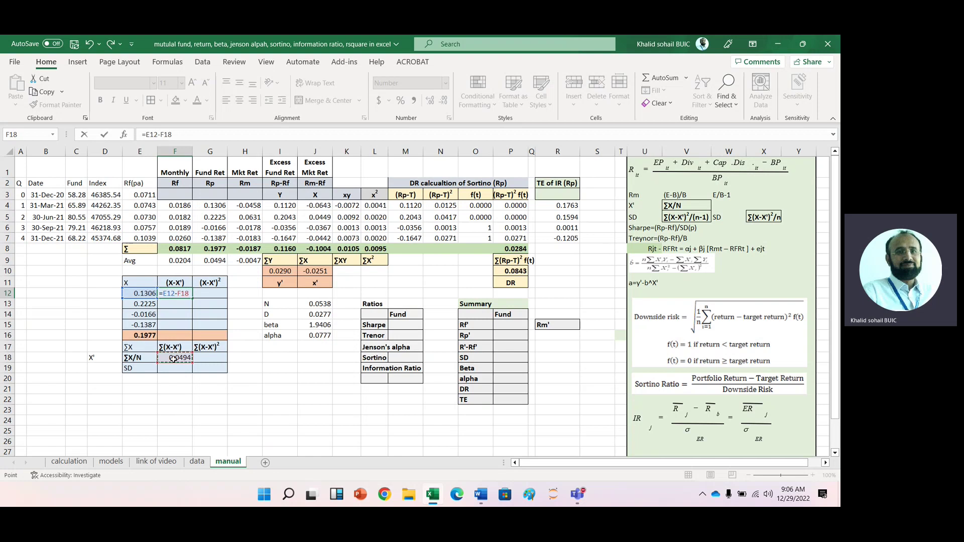
pyautogui.press('Return')
pyautogui.click(181, 292)
pyautogui.moveTo(192, 299); pyautogui.dragTo(187, 328)
# Step: Total the (X-X') deviations in F16 with =SUM(F12:F15)
pyautogui.click(180, 339)
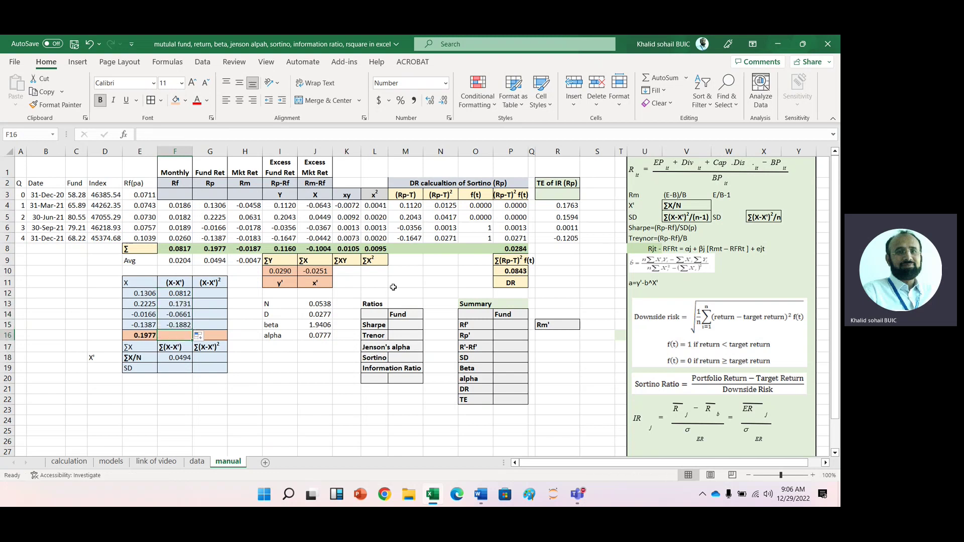
pyautogui.click(648, 78)
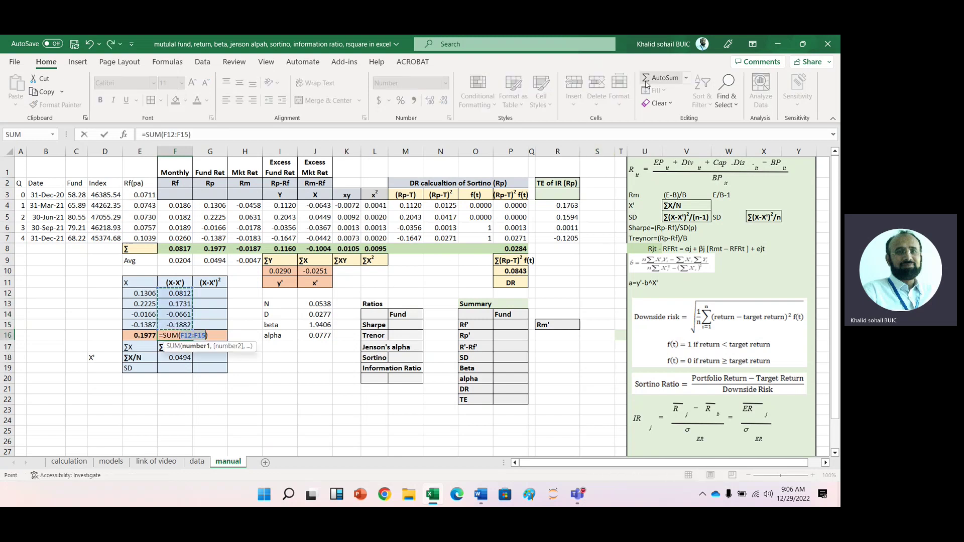
pyautogui.click(647, 78)
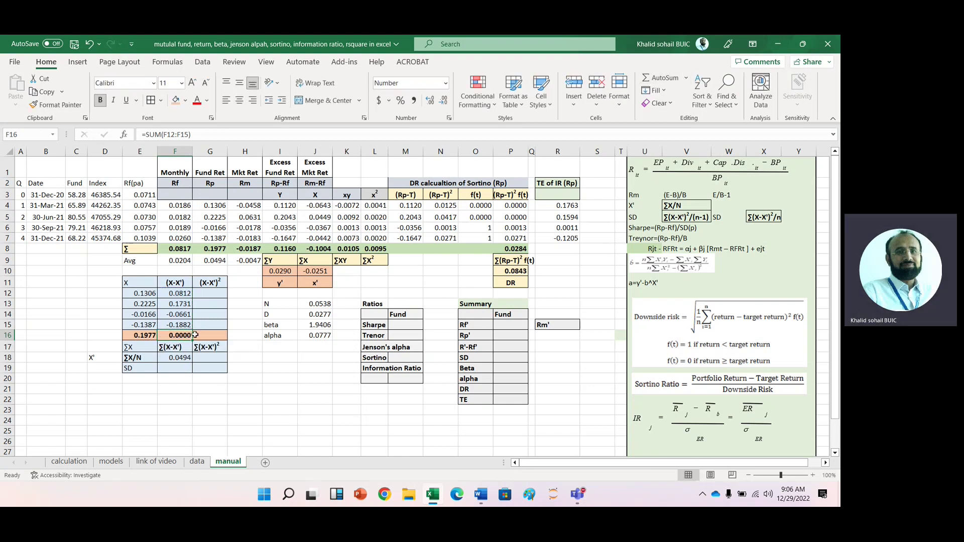
# Step: Square the deviation in G12 with =F12^2 and fill the formula down through G15
pyautogui.click(215, 296)
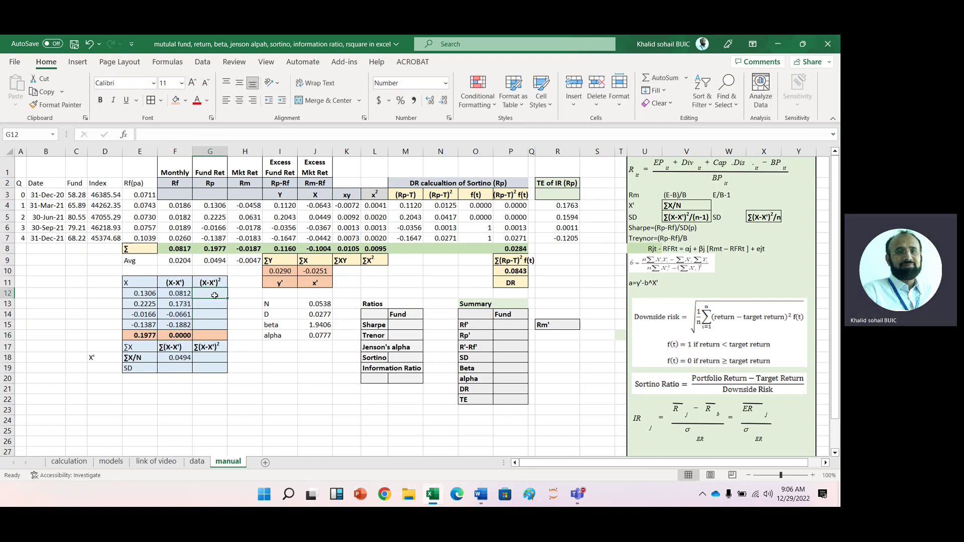
pyautogui.write('=')
pyautogui.press('Left')
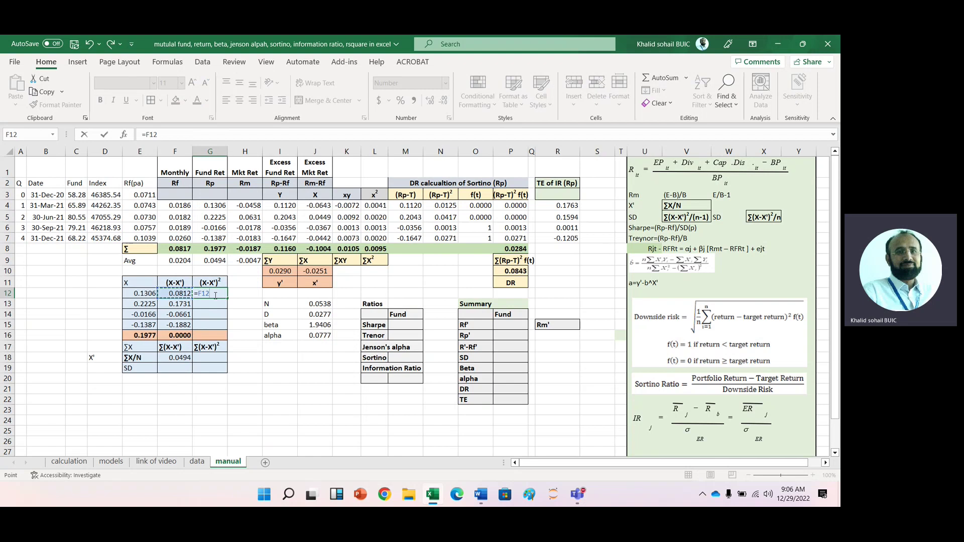
pyautogui.write('^')
pyautogui.write('2')
pyautogui.press('Return')
pyautogui.click(215, 294)
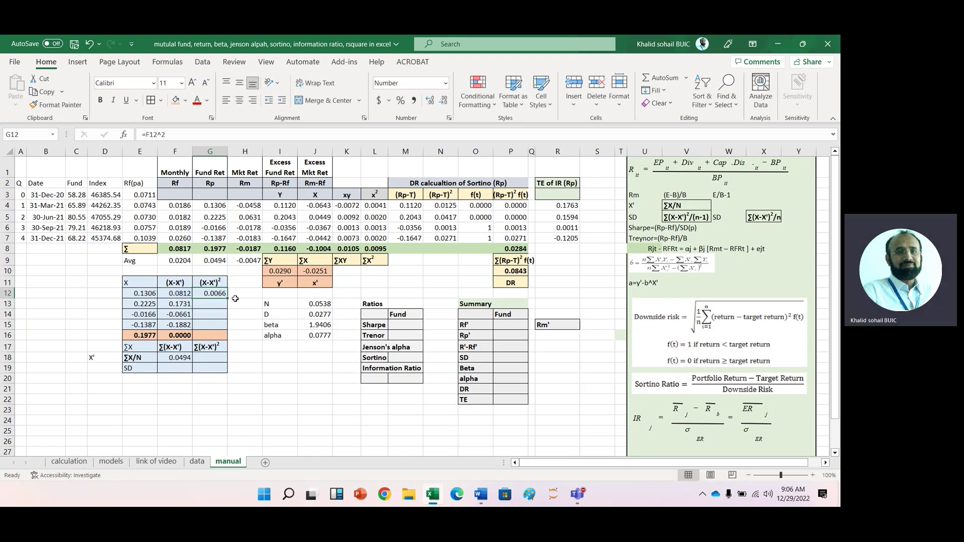
pyautogui.moveTo(228, 299); pyautogui.dragTo(230, 329)
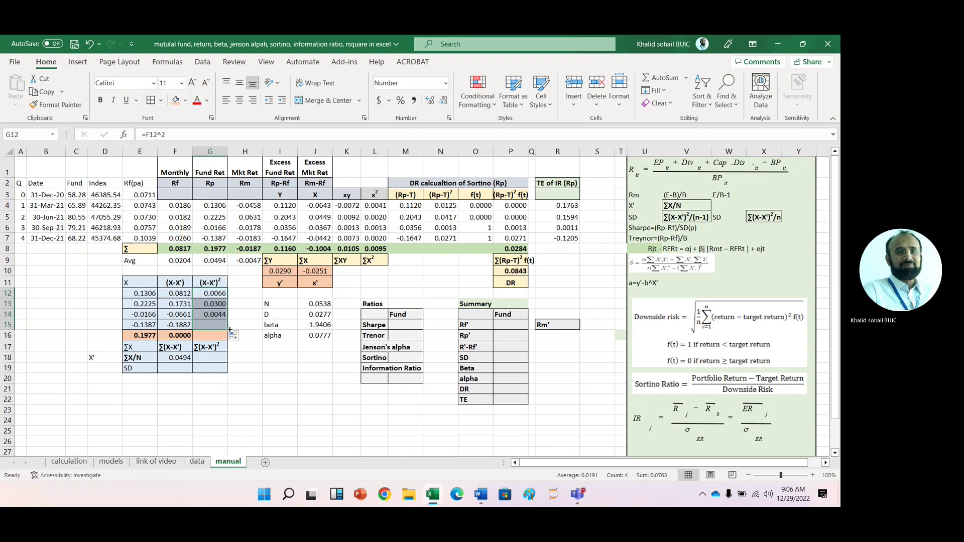
# Step: Fill the total formula from F16 across into G16 to sum the squared deviations
pyautogui.click(210, 343)
pyautogui.click(209, 336)
pyautogui.click(174, 337)
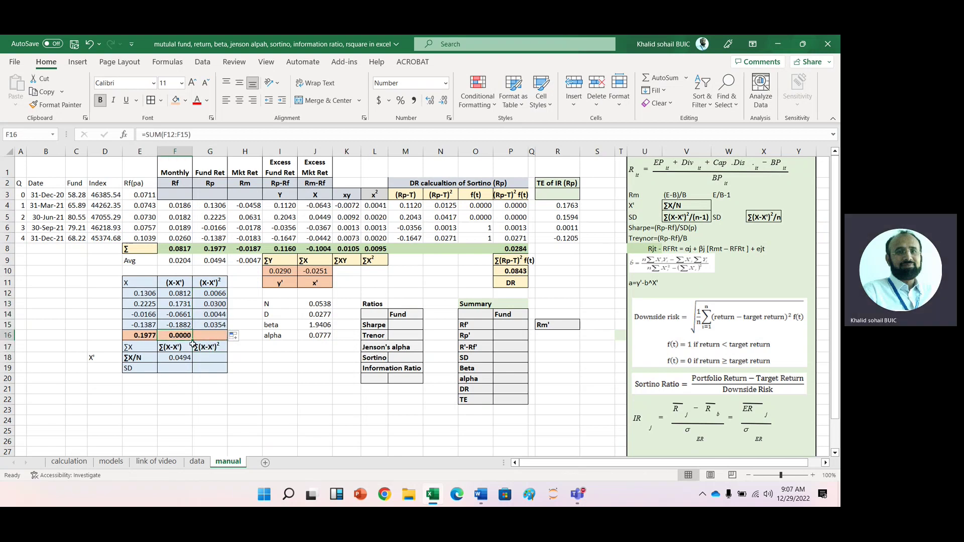
pyautogui.moveTo(193, 341); pyautogui.dragTo(223, 340)
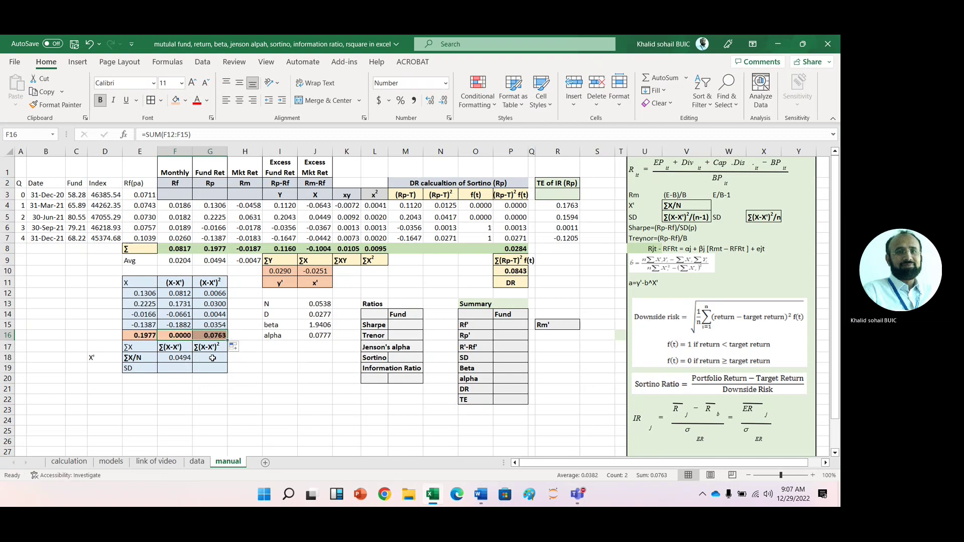
# Step: Calculate the standard deviation in F19 with the formula =(G16/4)^.5
pyautogui.click(208, 368)
pyautogui.click(175, 369)
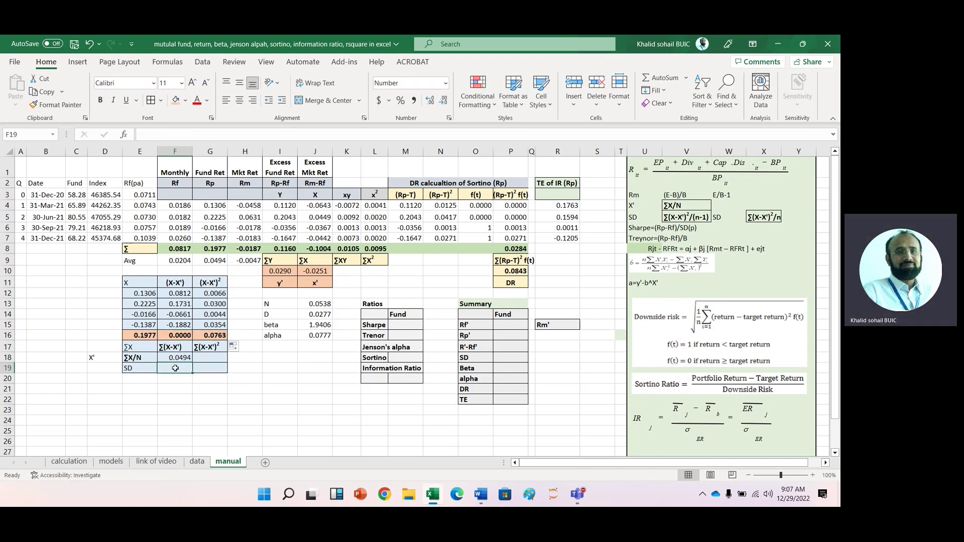
pyautogui.write('=(')
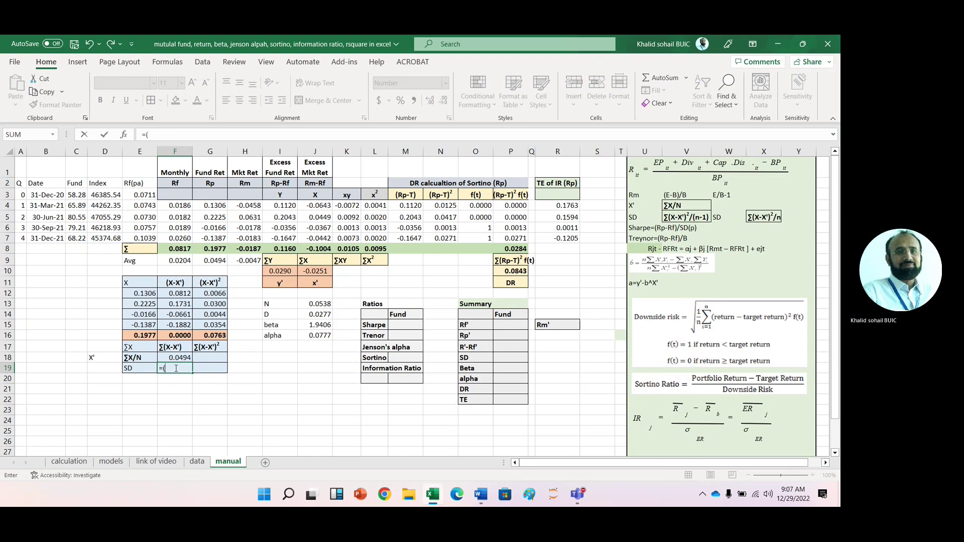
pyautogui.click(216, 336)
pyautogui.write('/4)^.5')
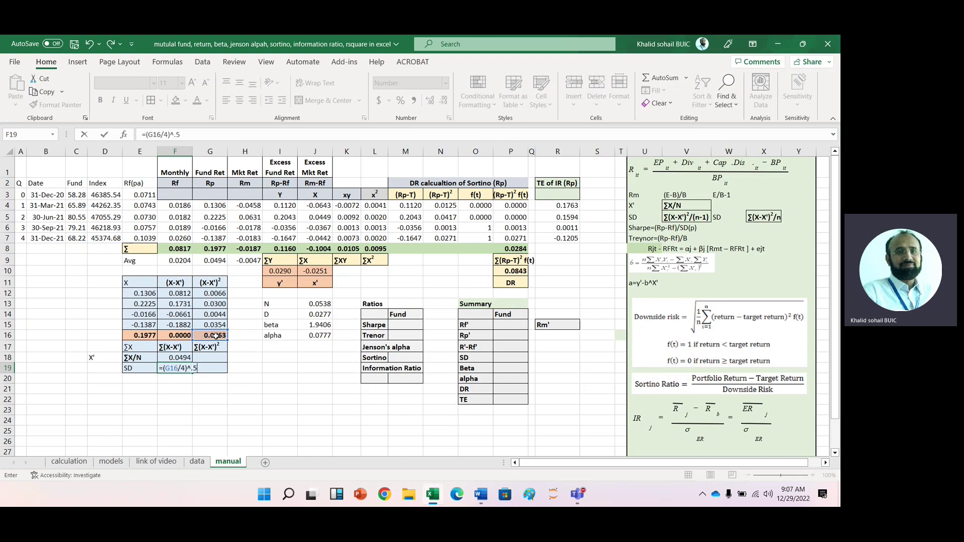
pyautogui.press('Return')
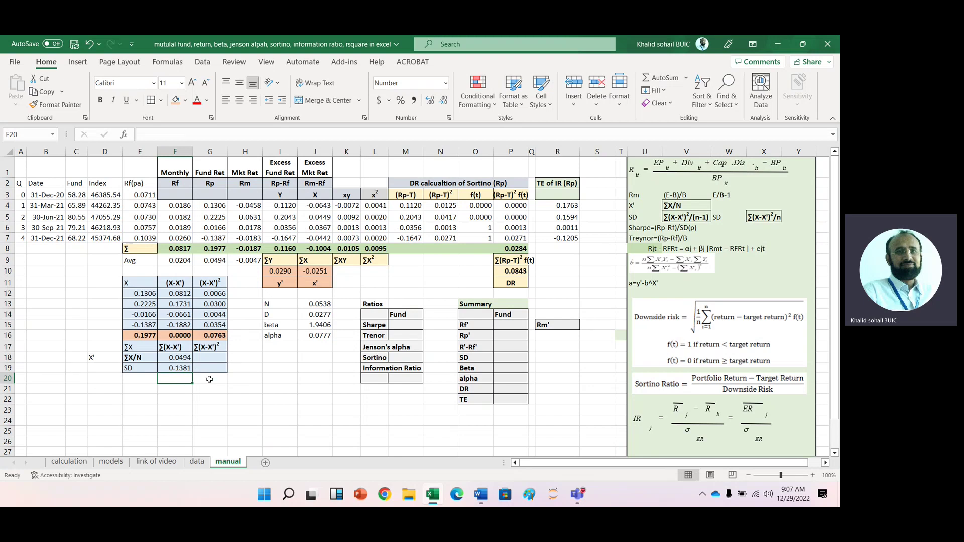
# Step: Copy the SD label and result from E19:F19 into I21:J21, pasting them as values only
pyautogui.click(132, 368)
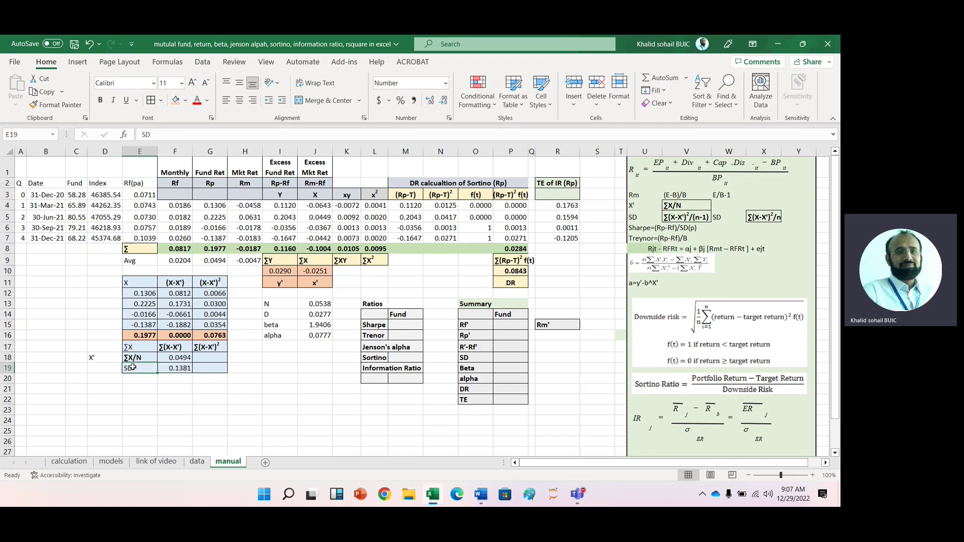
pyautogui.hotkey('shift', 'Right')
pyautogui.hotkey('ctrl', 'c')
pyautogui.click(283, 388)
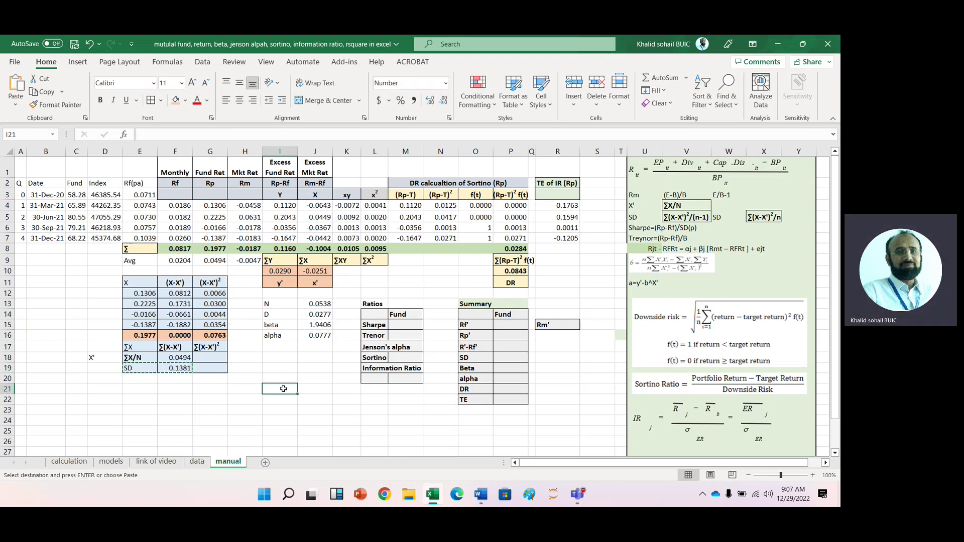
pyautogui.hotkey('ctrl', 'v')
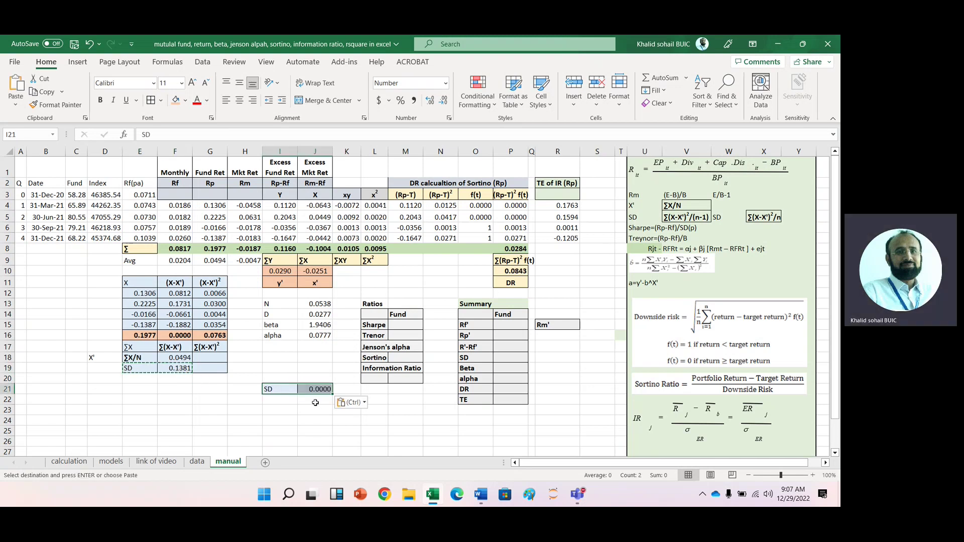
pyautogui.click(365, 404)
pyautogui.click(344, 355)
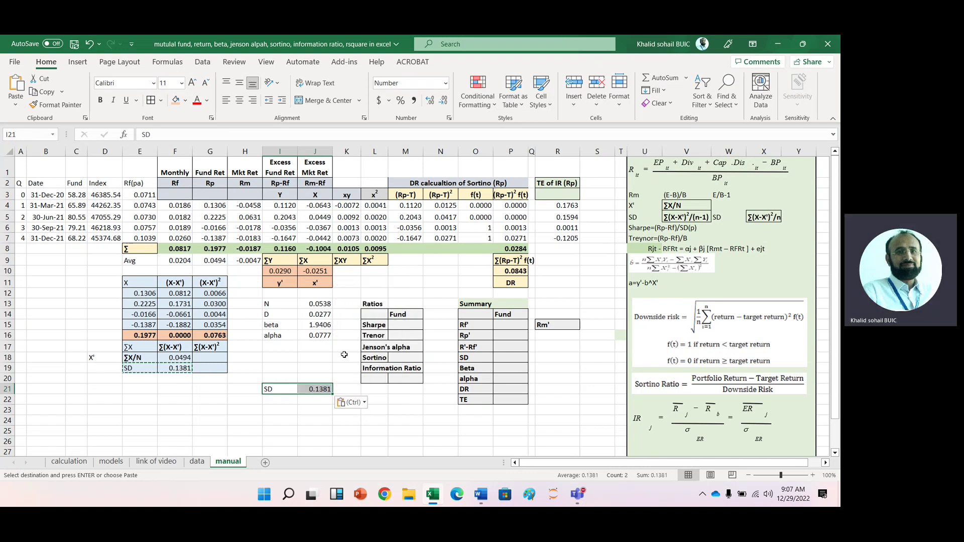
# Step: Change the copied label in I21 to SD(p)
pyautogui.moveTo(315, 410); pyautogui.dragTo(276, 394)
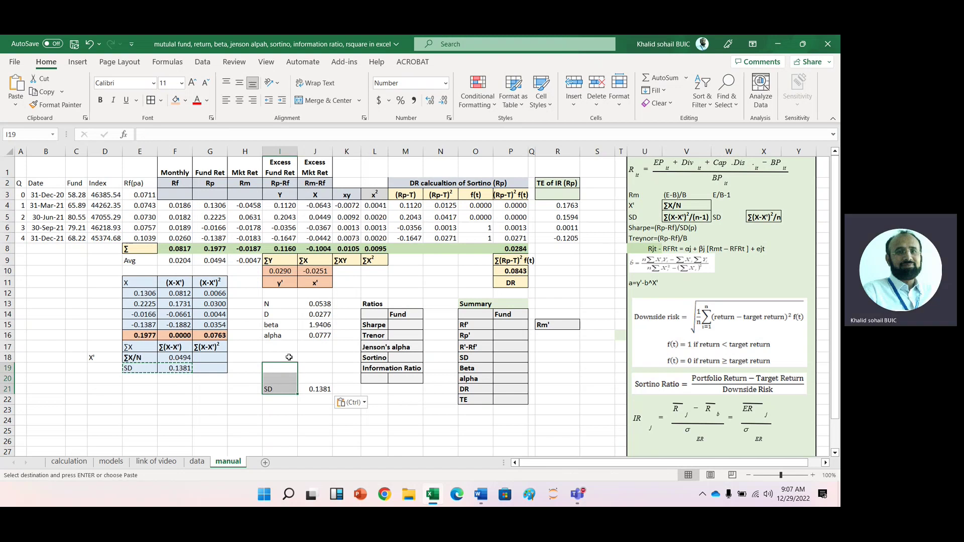
pyautogui.click(274, 389)
pyautogui.doubleClick(275, 390)
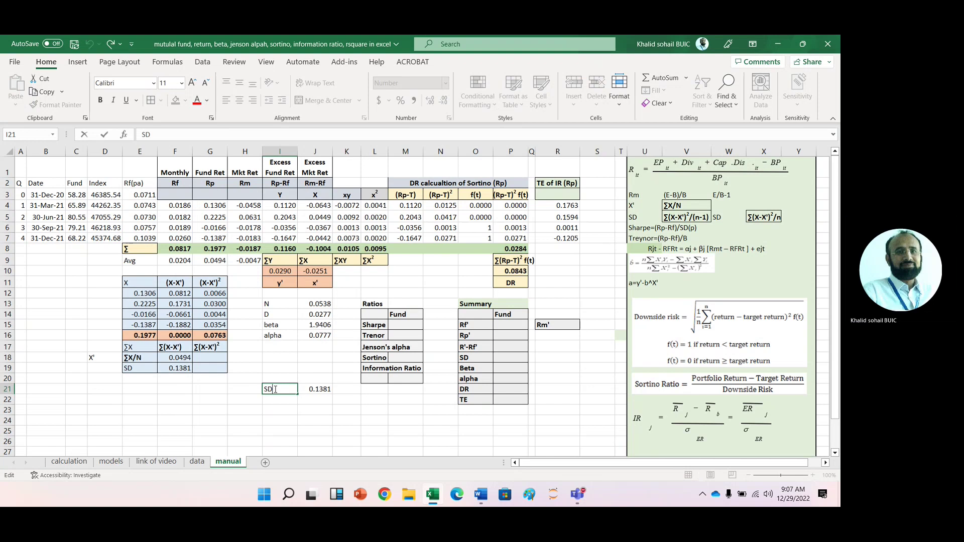
pyautogui.write('(p')
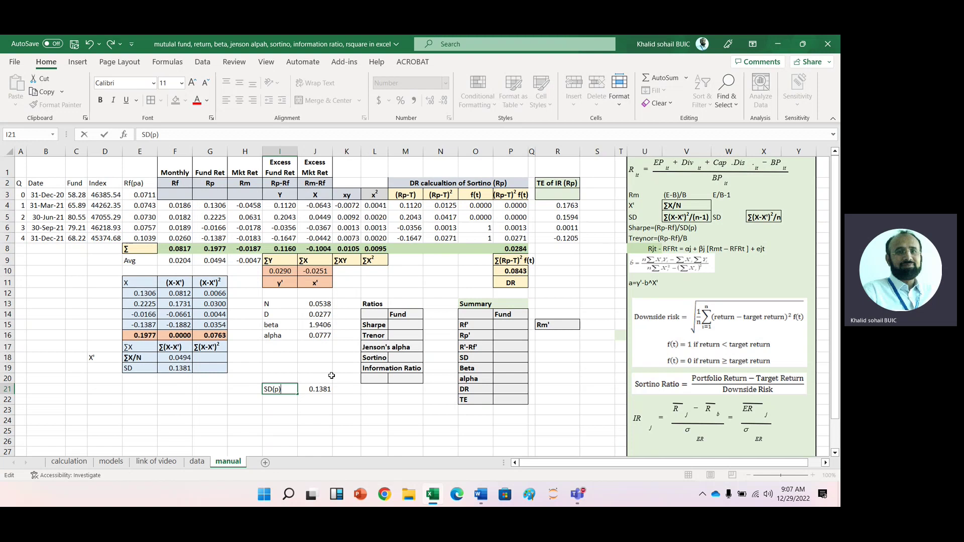
pyautogui.click(230, 404)
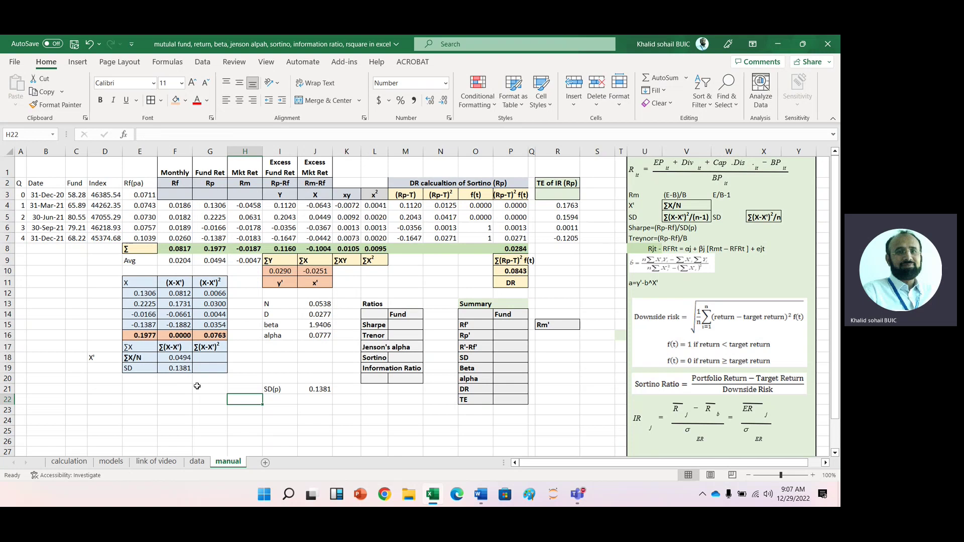
# Step: Relink the X column to the tracking error data with =R4 in E12 and fill the formula down through E15
pyautogui.click(139, 295)
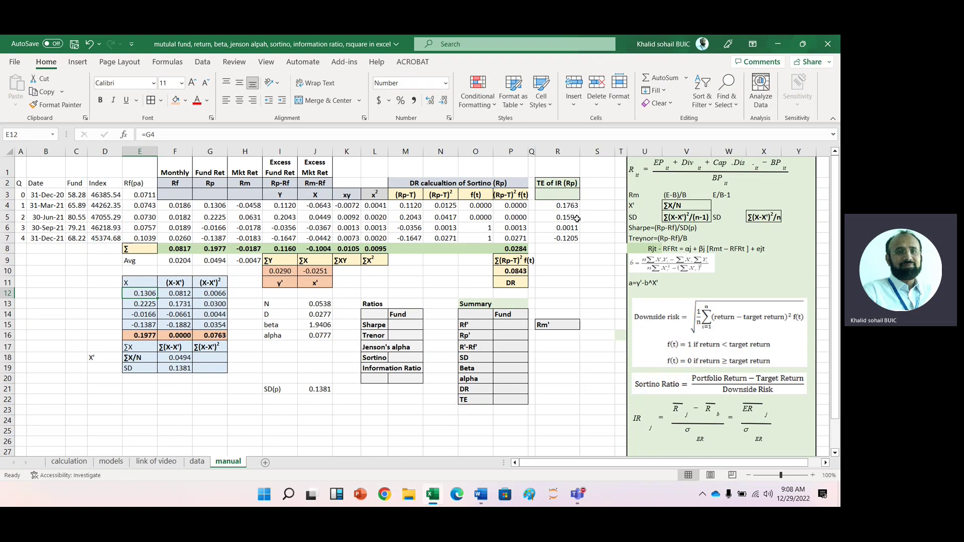
pyautogui.write('=')
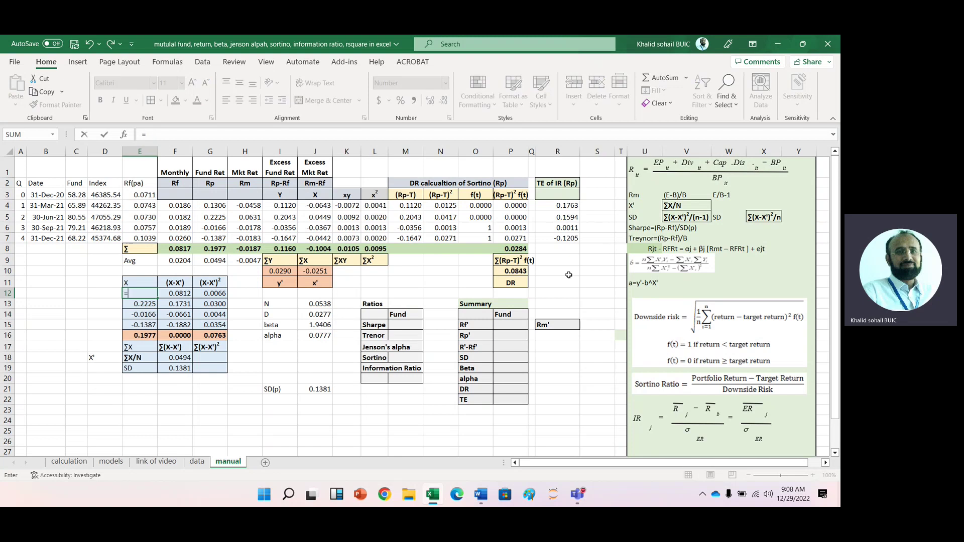
pyautogui.click(567, 203)
pyautogui.press('Return')
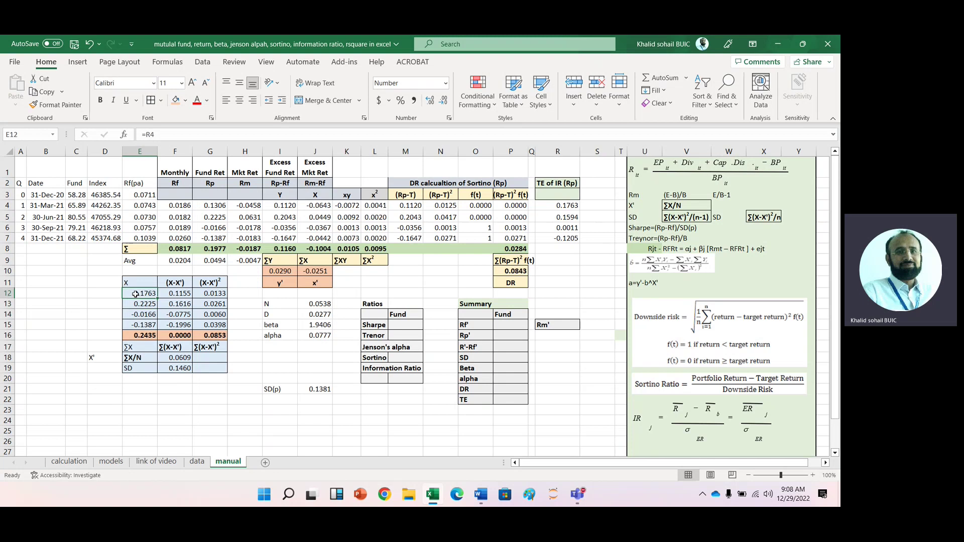
pyautogui.click(135, 294)
pyautogui.moveTo(157, 299); pyautogui.dragTo(160, 328)
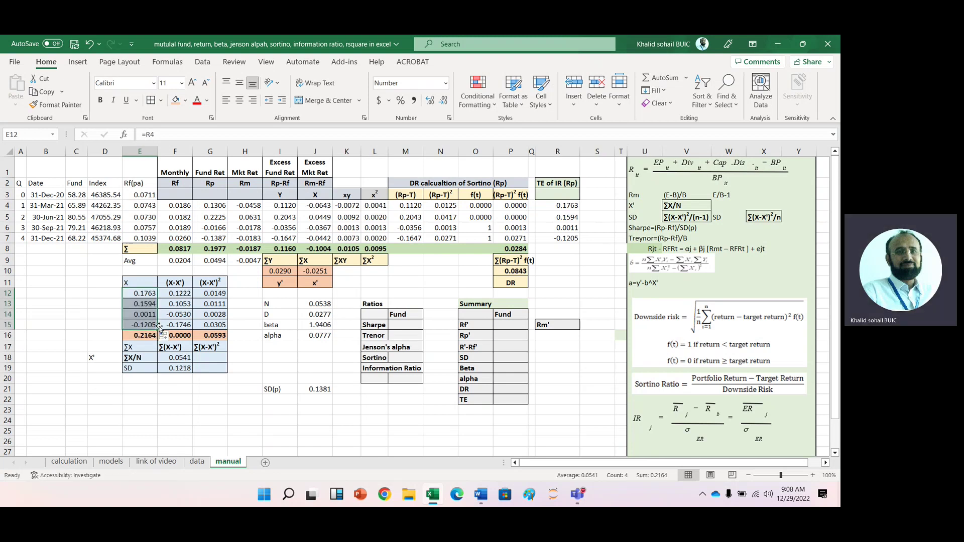
pyautogui.click(148, 393)
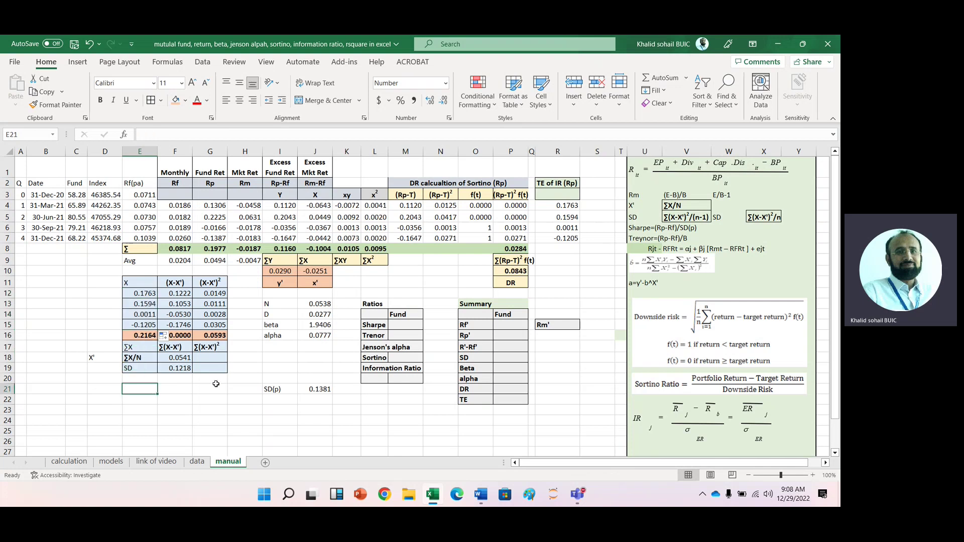
# Step: Copy the SD label and result from E19:F19 into I22:J22 and rename the I22 label TE
pyautogui.click(139, 369)
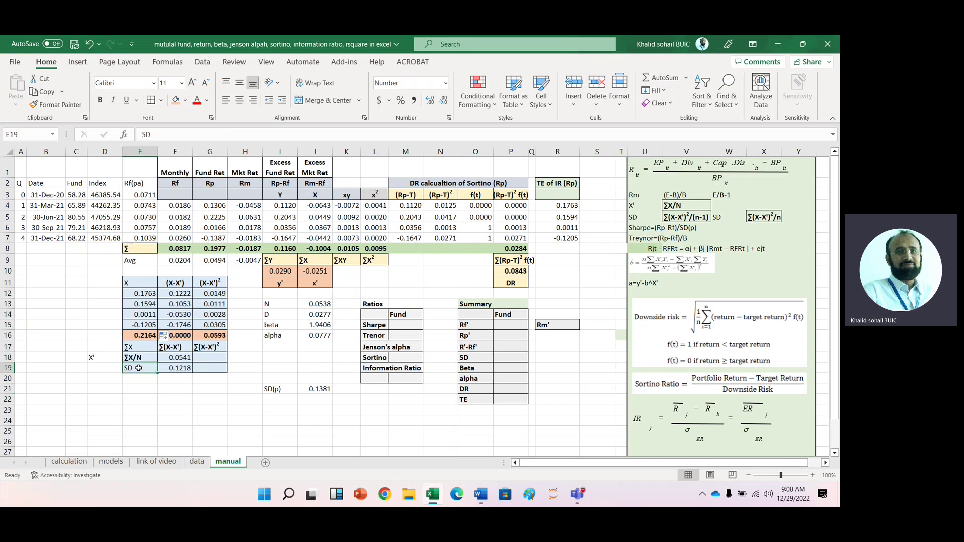
pyautogui.hotkey('shift', 'Right')
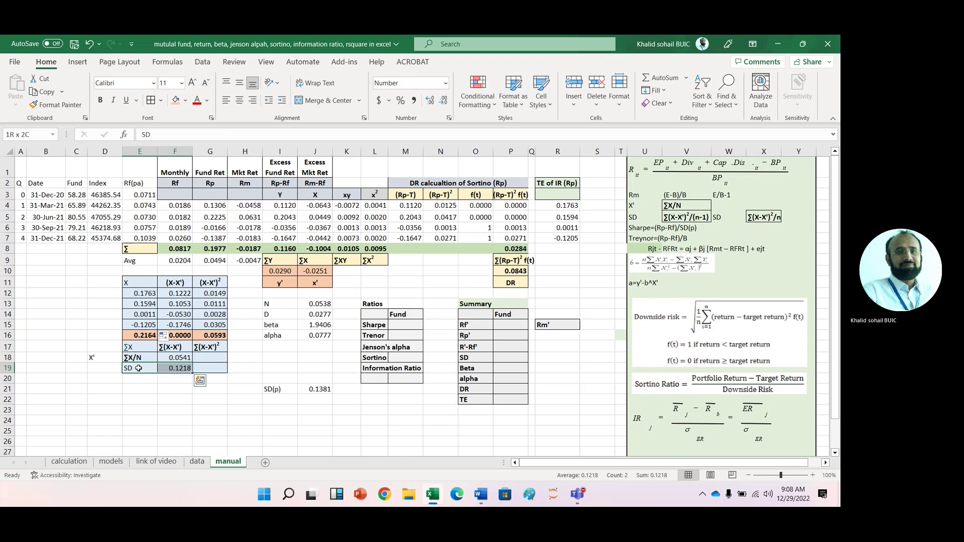
pyautogui.hotkey('ctrl', 'c')
pyautogui.click(276, 398)
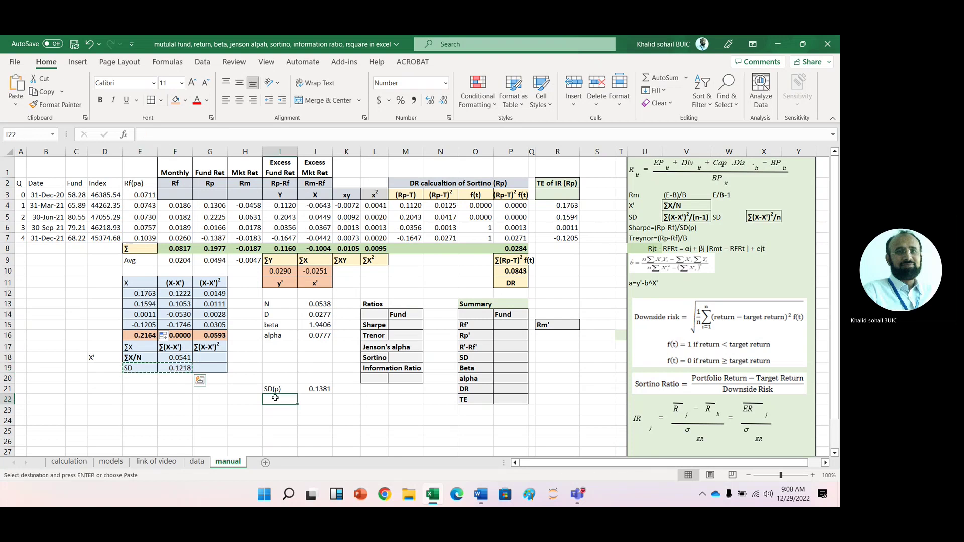
pyautogui.hotkey('ctrl', 'v')
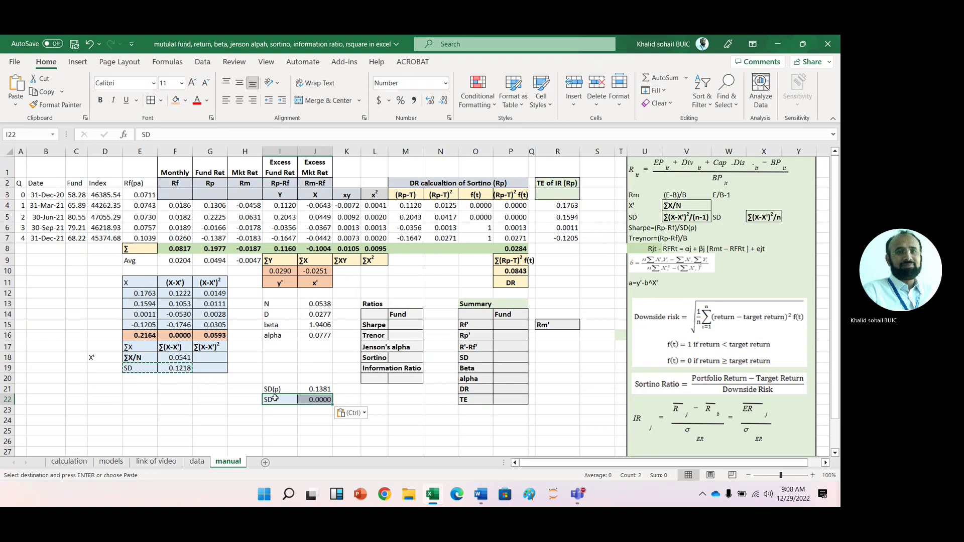
pyautogui.doubleClick(276, 398)
pyautogui.press('BackSpace')
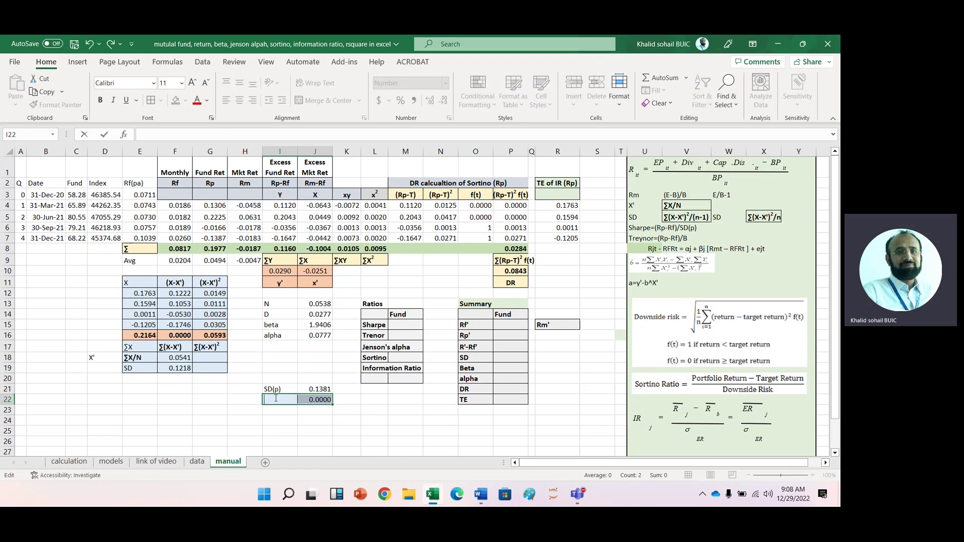
pyautogui.write('TE')
pyautogui.press('Tab')
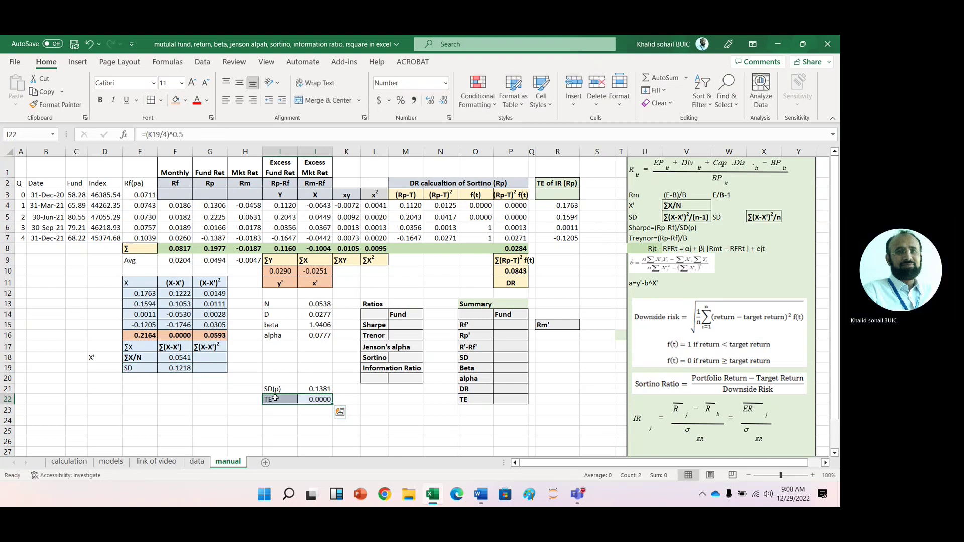
pyautogui.click(321, 430)
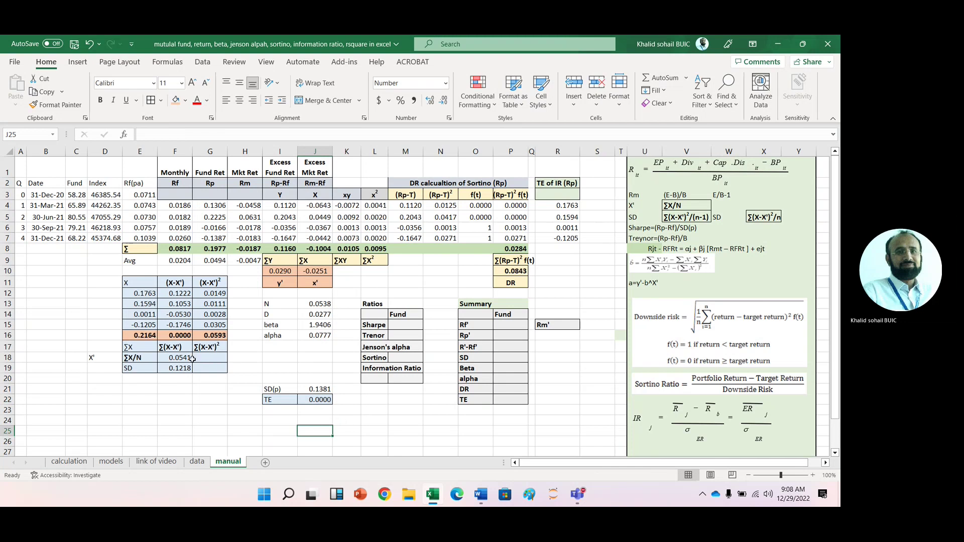
# Step: Copy the SD result from F19 into J22 beside the TE label, pasting it as a value only
pyautogui.click(180, 369)
pyautogui.hotkey('ctrl', 'c')
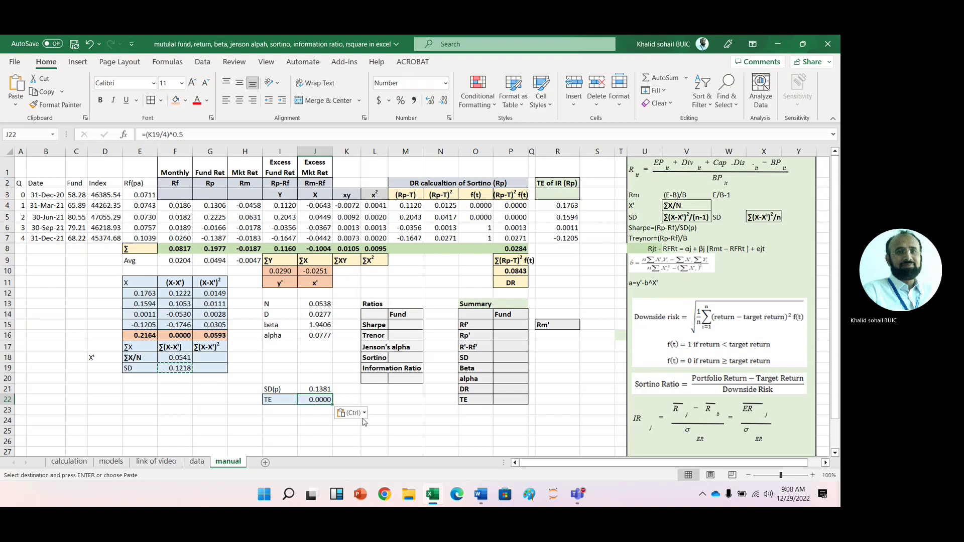
pyautogui.click(365, 413)
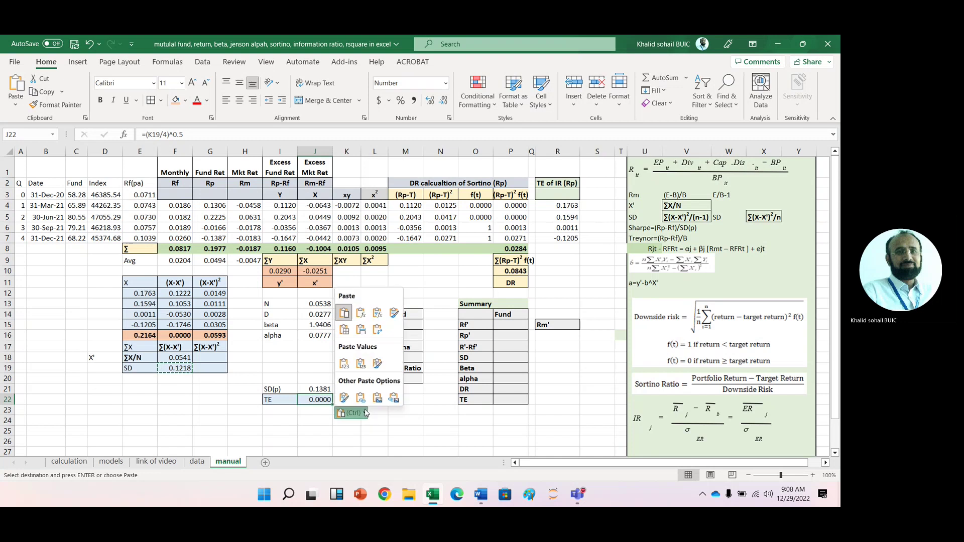
pyautogui.click(344, 364)
pyautogui.click(290, 367)
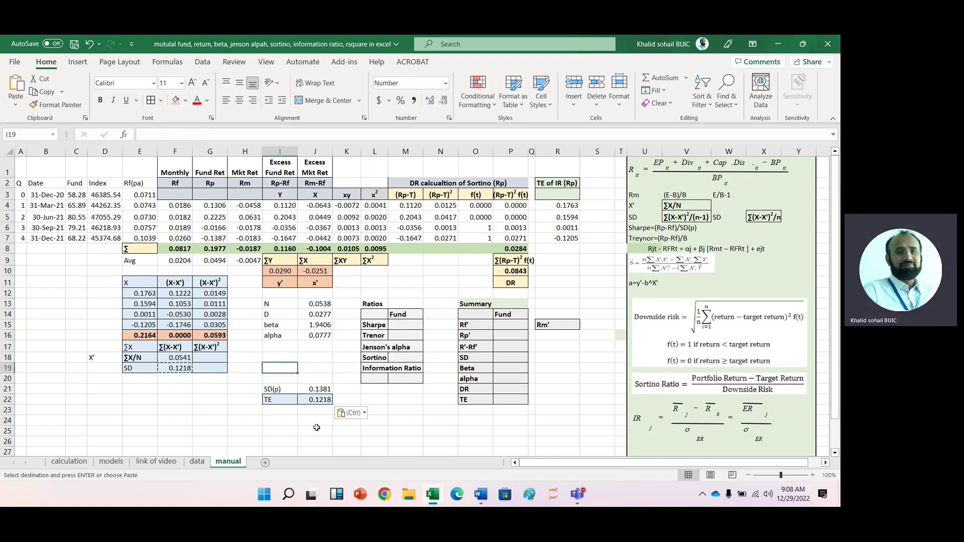
# Step: Link the summary table's Rf' in P15 to the average risk-free rate with =F9
pyautogui.click(511, 324)
pyautogui.write('=')
pyautogui.press('Up')
pyautogui.press('Up')
pyautogui.press('Up')
pyautogui.press('Up')
pyautogui.press('Up')
pyautogui.press('Up')
pyautogui.press('Up')
pyautogui.press('Left')
pyautogui.press('Left')
pyautogui.press('Left')
pyautogui.press('Left')
pyautogui.press('Left')
pyautogui.press('Left')
pyautogui.press('Left')
pyautogui.press('Left')
pyautogui.press('Left')
pyautogui.press('Left')
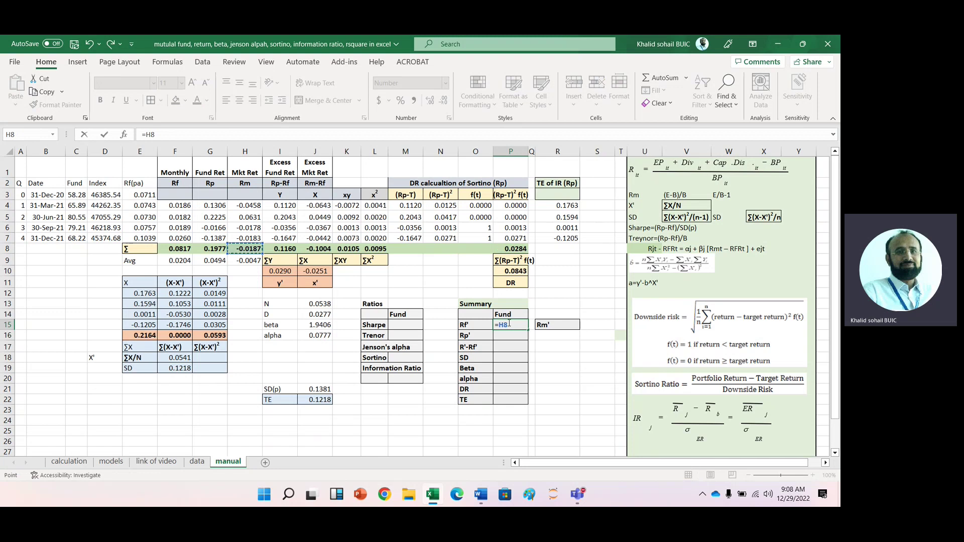
pyautogui.press('Down')
pyautogui.press('Return')
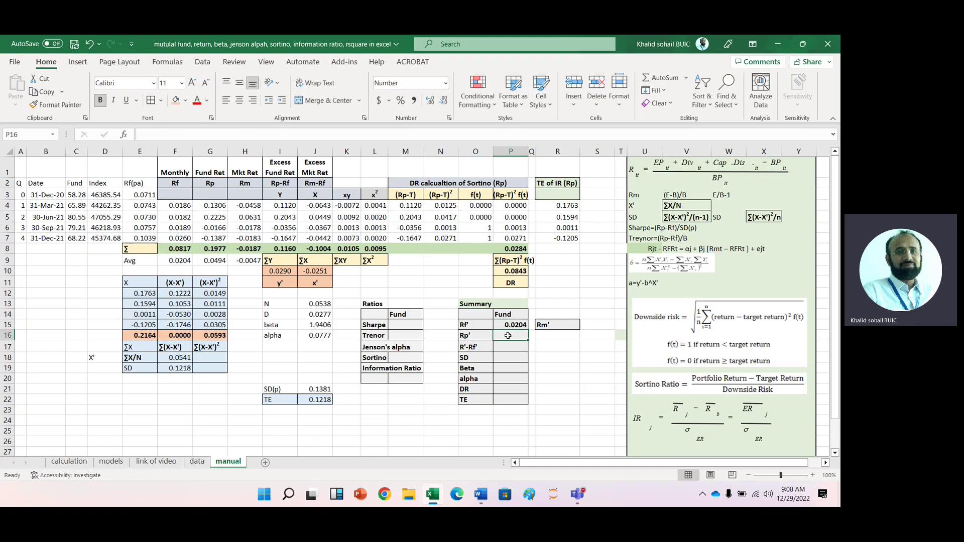
# Step: Link the summary table's Rp' in P16 to the average fund return with =G9
pyautogui.write('=')
pyautogui.press('Up')
pyautogui.press('Up')
pyautogui.press('Up')
pyautogui.press('Up')
pyautogui.press('Up')
pyautogui.press('Left')
pyautogui.press('Left')
pyautogui.press('Left')
pyautogui.press('Left')
pyautogui.press('Left')
pyautogui.press('Left')
pyautogui.press('Left')
pyautogui.press('Left')
pyautogui.press('Left')
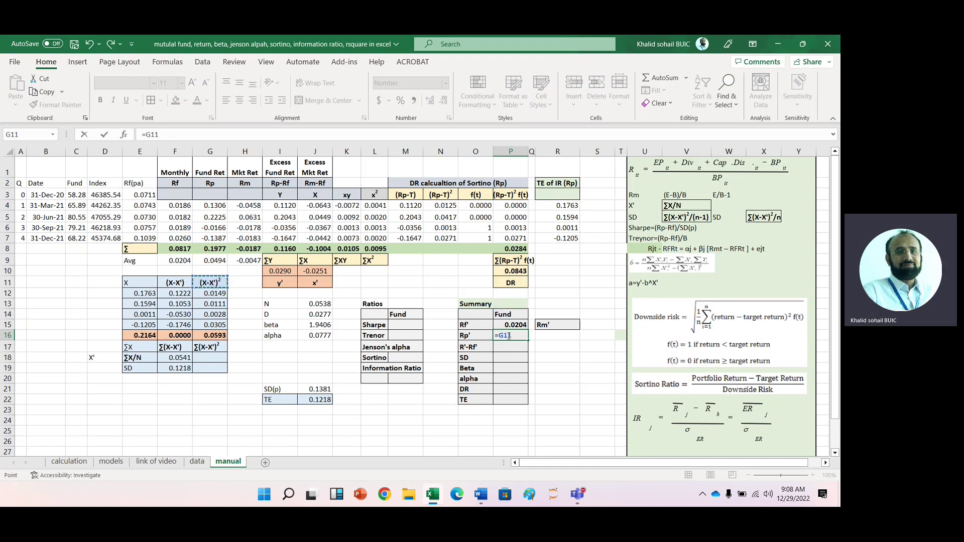
pyautogui.press('Up')
pyautogui.press('Up')
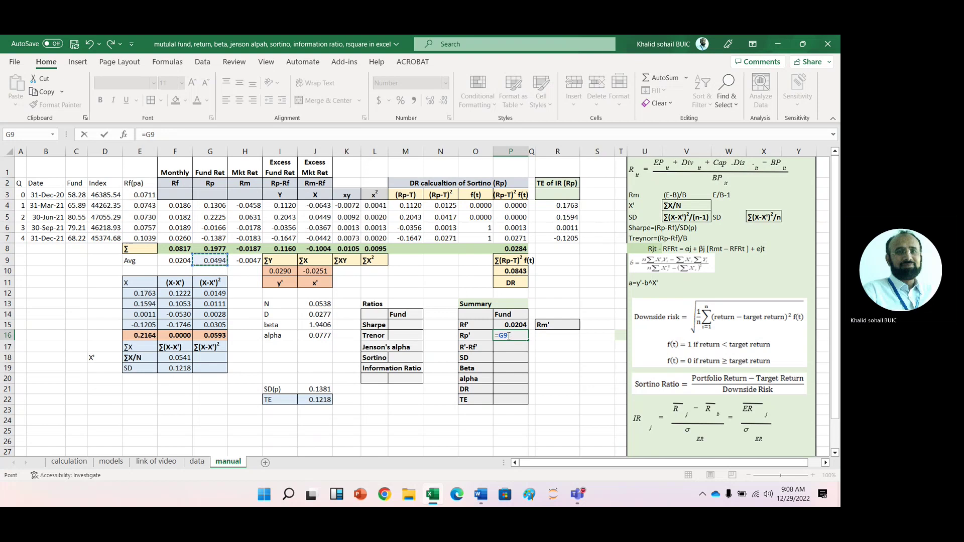
pyautogui.press('Return')
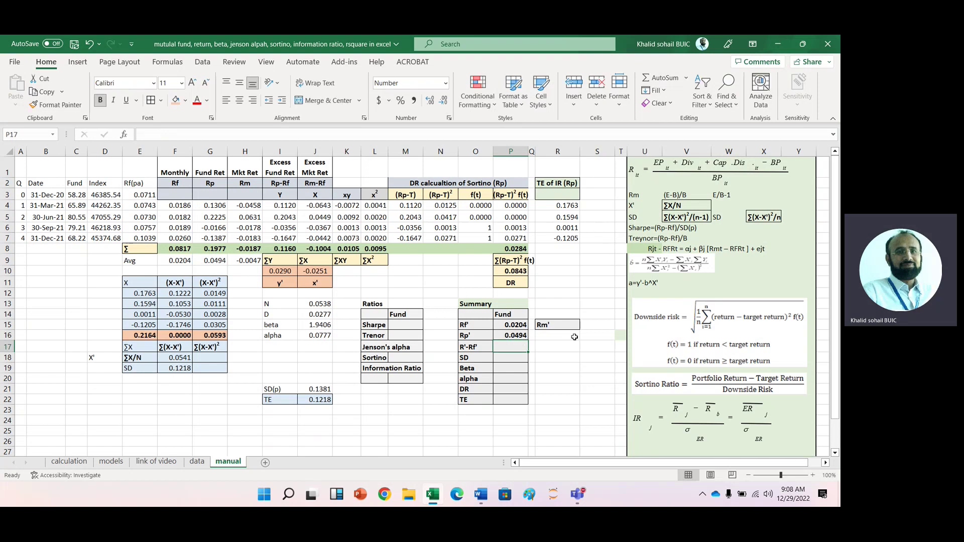
# Step: Enter =H9 in R16 under the Rm' label to bring in the average market return
pyautogui.click(545, 333)
pyautogui.write('=')
pyautogui.press('Up')
pyautogui.press('Up')
pyautogui.press('Up')
pyautogui.press('Up')
pyautogui.press('Up')
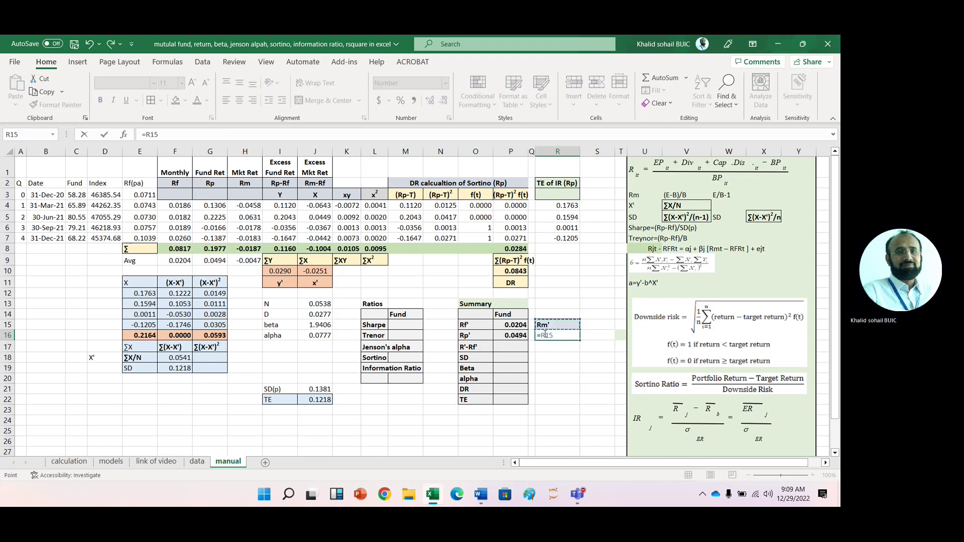
pyautogui.press('Left')
pyautogui.press('Left')
pyautogui.press('Left')
pyautogui.press('Left')
pyautogui.press('Left')
pyautogui.press('Left')
pyautogui.press('Left')
pyautogui.press('Left')
pyautogui.press('Left')
pyautogui.press('Left')
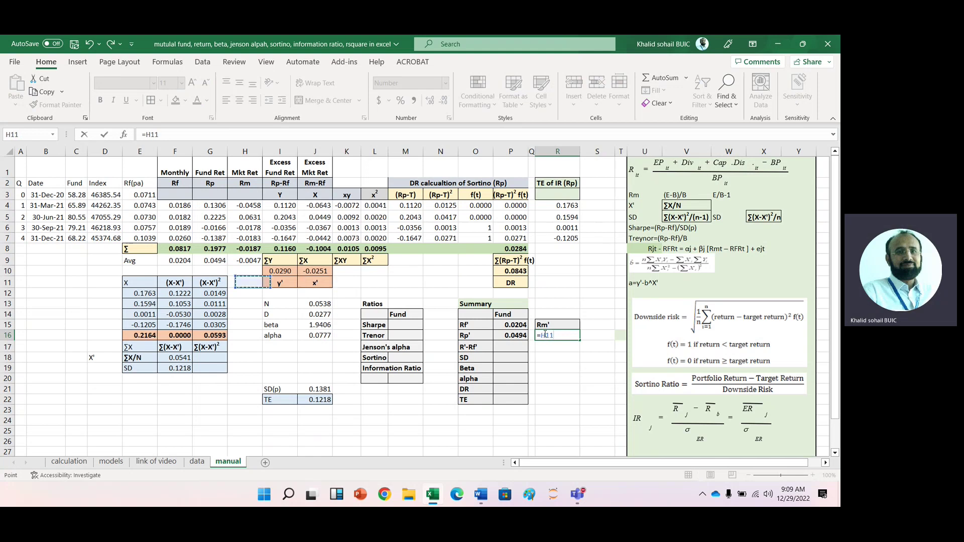
pyautogui.press('Up')
pyautogui.press('Up')
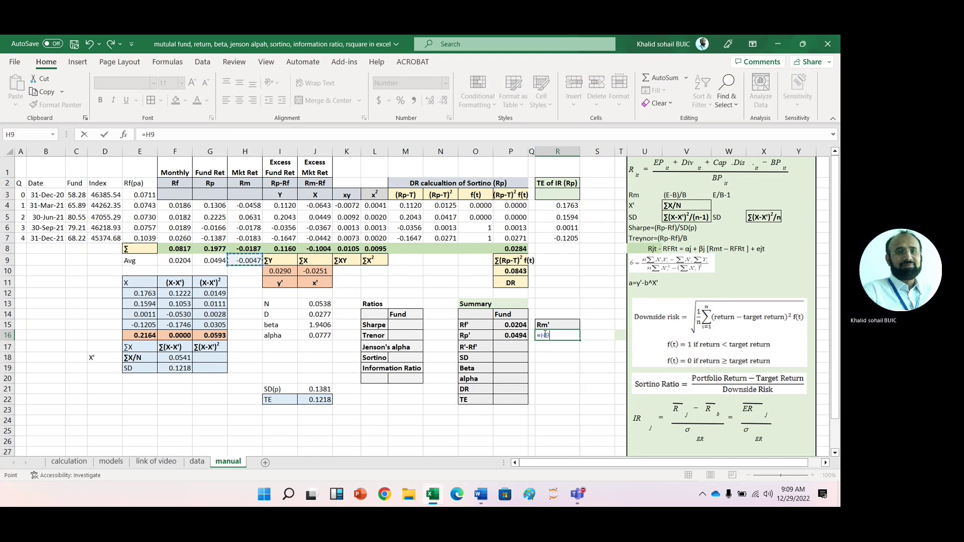
pyautogui.press('Return')
# Step: Calculate the summary's R'-Rf' excess return in P17 with =P16-P15
pyautogui.click(514, 344)
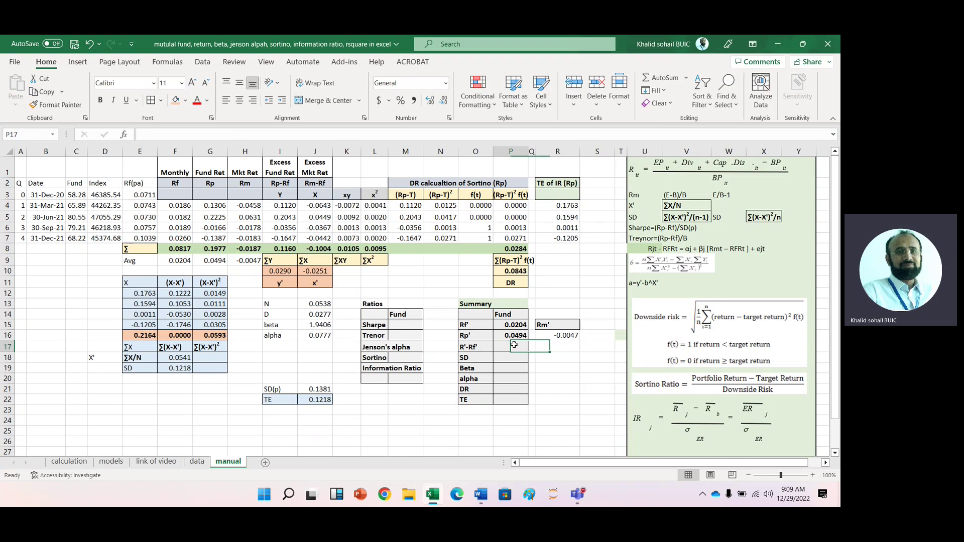
pyautogui.write('=')
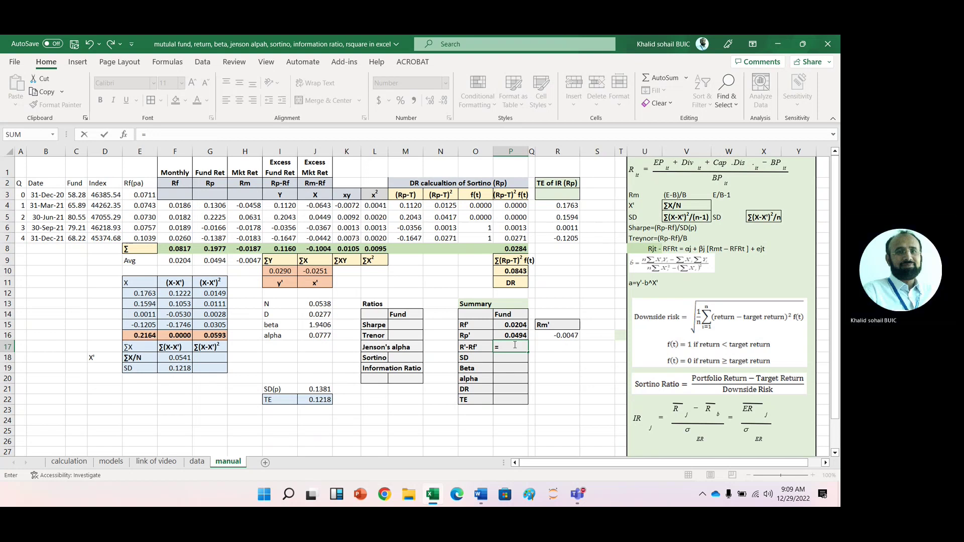
pyautogui.press('Up')
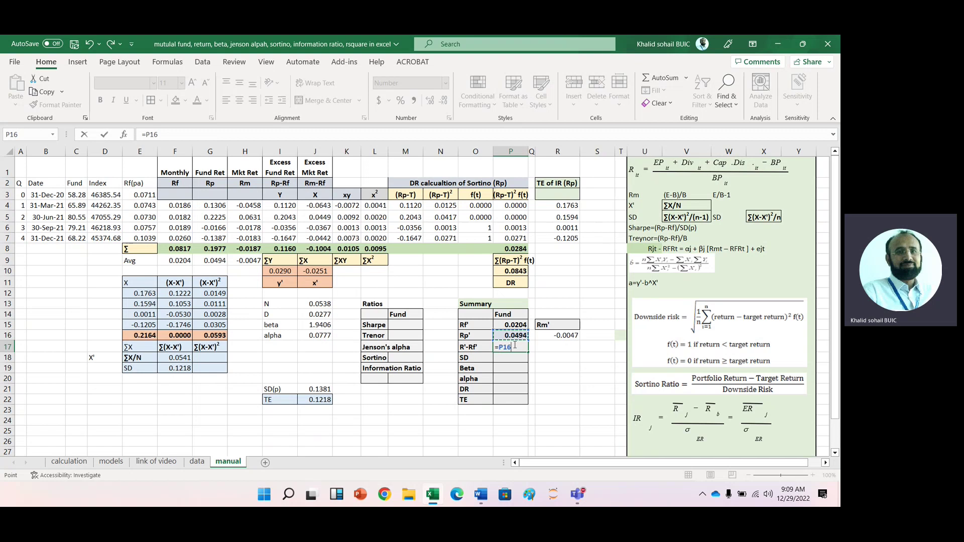
pyautogui.write('-')
pyautogui.press('Up')
pyautogui.press('Up')
pyautogui.press('Return')
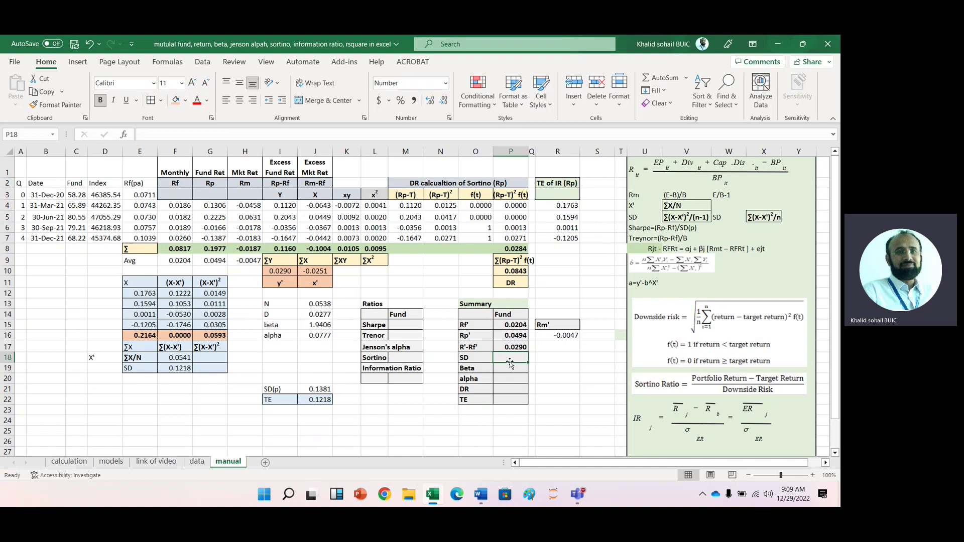
# Step: Link the summary's SD in P18 to the SD(p) result with =J21
pyautogui.write('=')
pyautogui.press('Left')
pyautogui.press('Left')
pyautogui.press('Left')
pyautogui.press('Left')
pyautogui.press('Left')
pyautogui.press('Left')
pyautogui.press('Down')
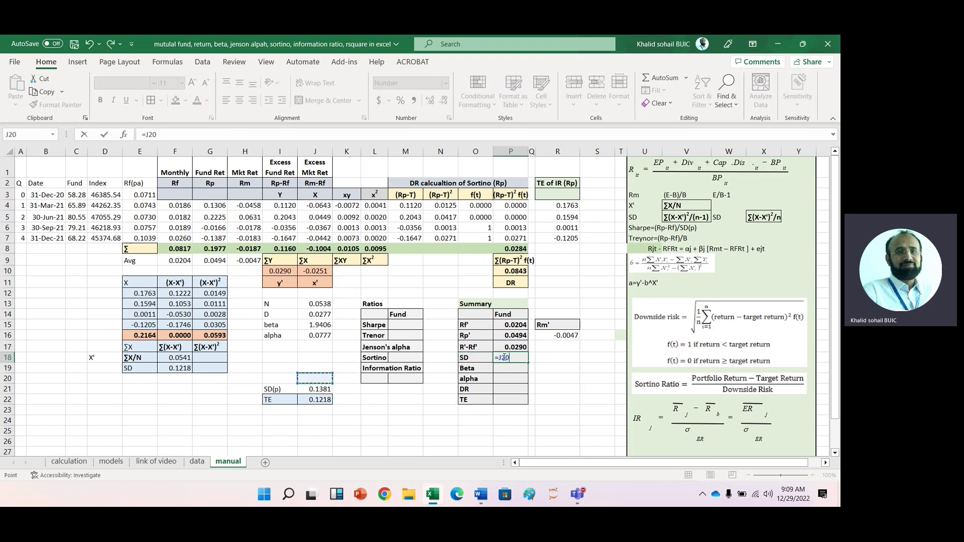
pyautogui.press('Down')
pyautogui.press('Down')
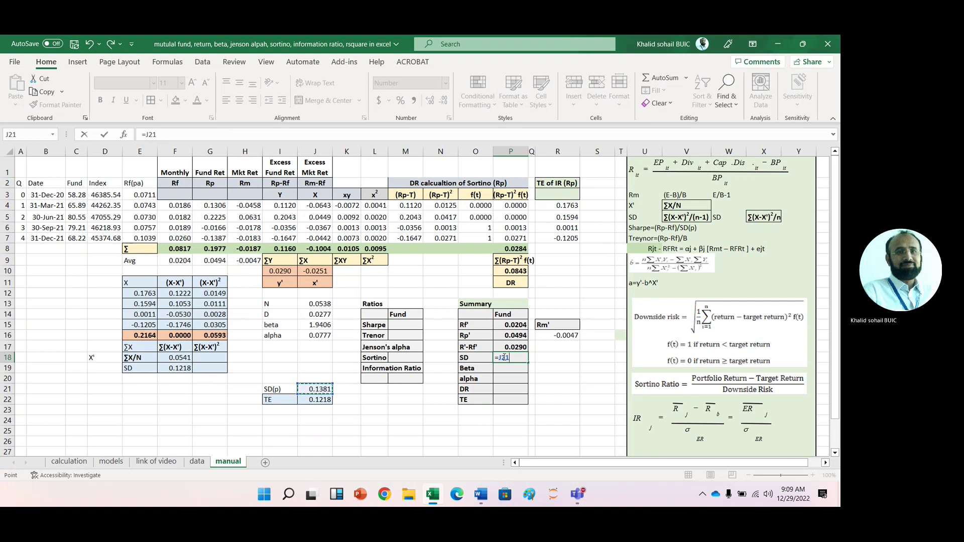
pyautogui.press('Return')
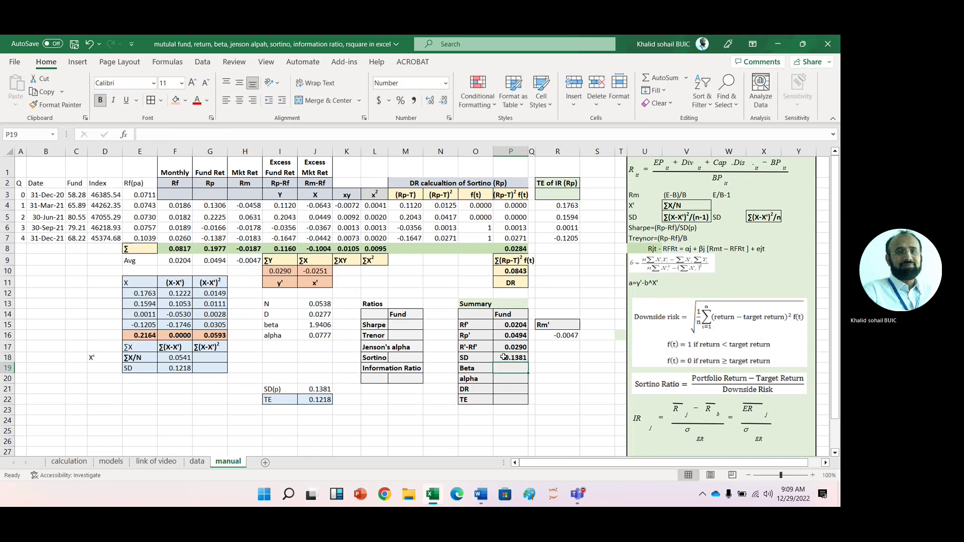
# Step: Link the summary's Beta in P19 and alpha in P20 to the calculated beta and alpha in J15 and J16
pyautogui.write('=')
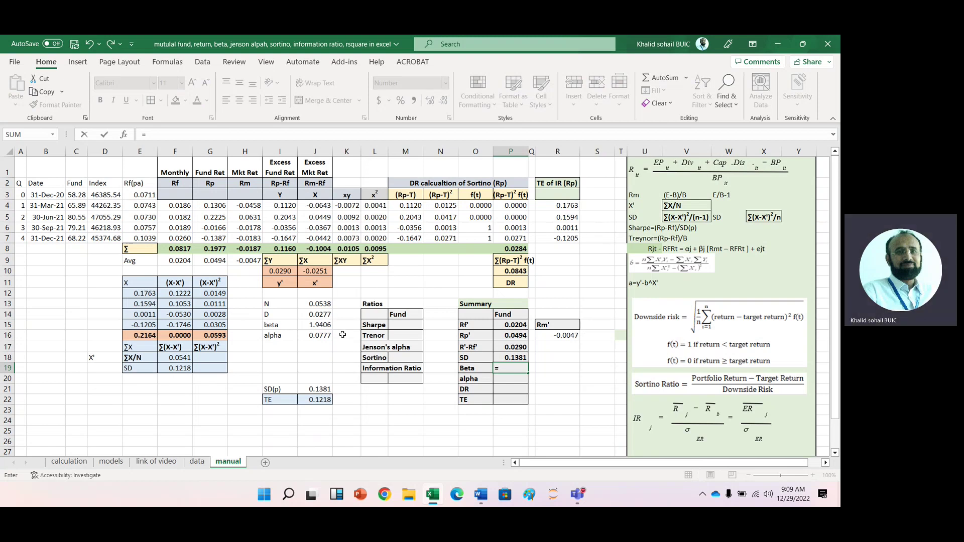
pyautogui.click(314, 325)
pyautogui.press('Return')
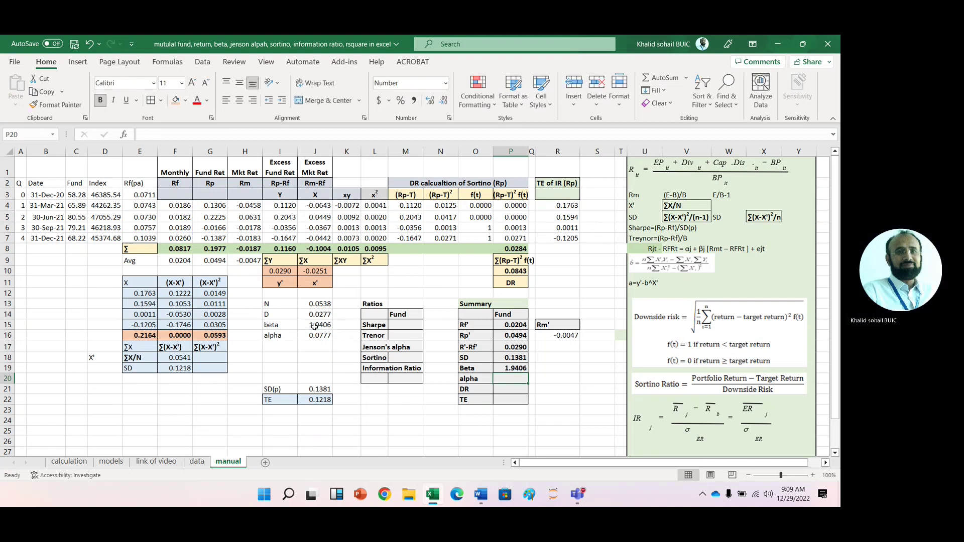
pyautogui.write('=')
pyautogui.click(314, 336)
pyautogui.press('Return')
# Step: Fill the summary's DR in P21 with =P10 and its TE in P22 with =J22
pyautogui.write('=')
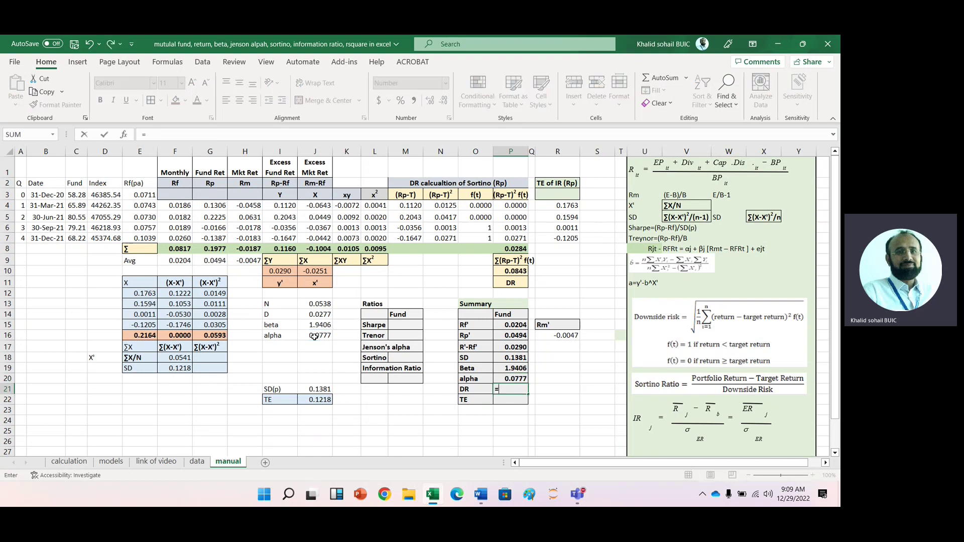
pyautogui.click(510, 271)
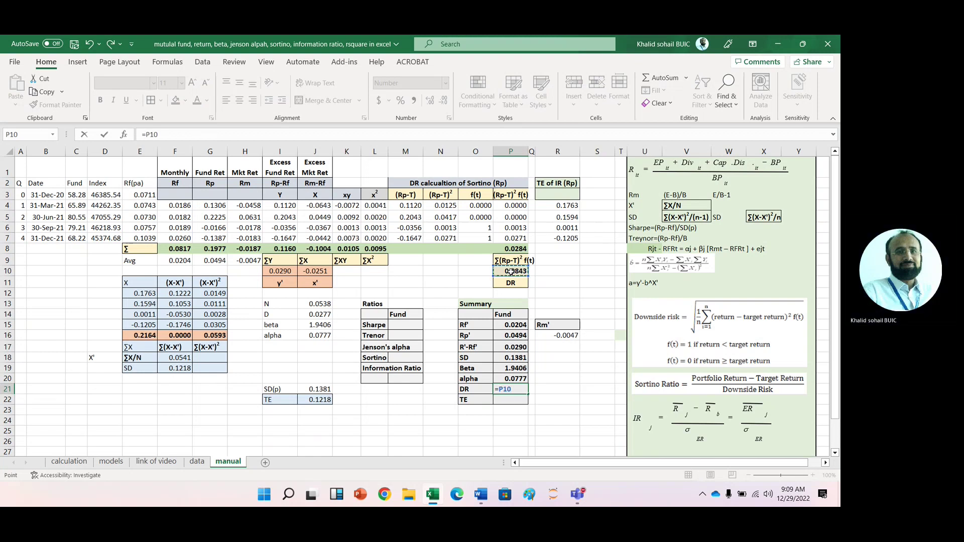
pyautogui.press('Return')
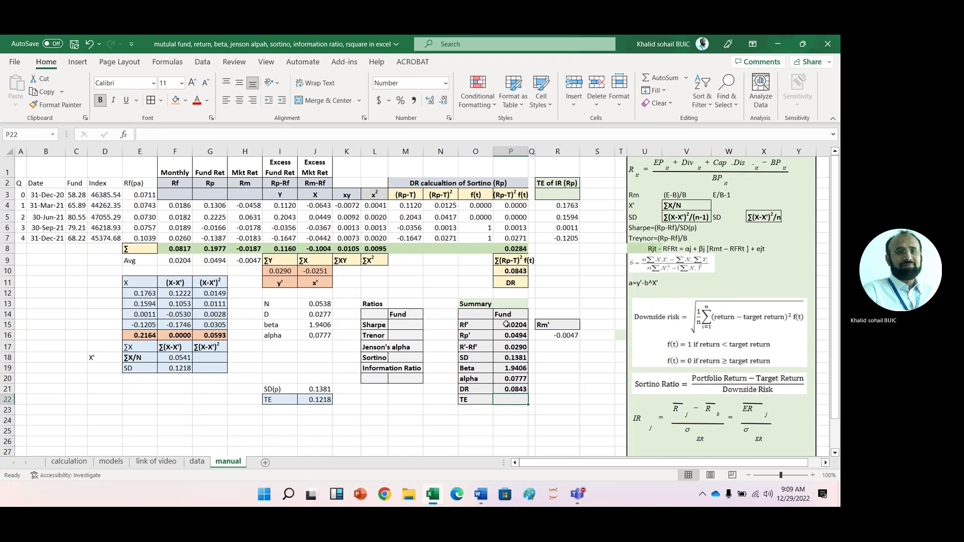
pyautogui.write('=')
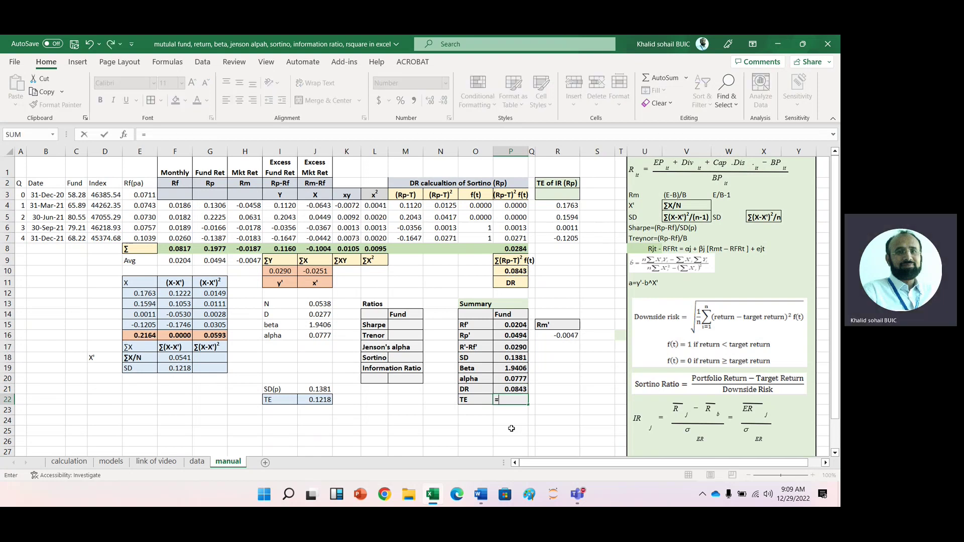
pyautogui.press('Left')
pyautogui.press('Left')
pyautogui.press('Left')
pyautogui.press('Left')
pyautogui.press('Left')
pyautogui.press('Left')
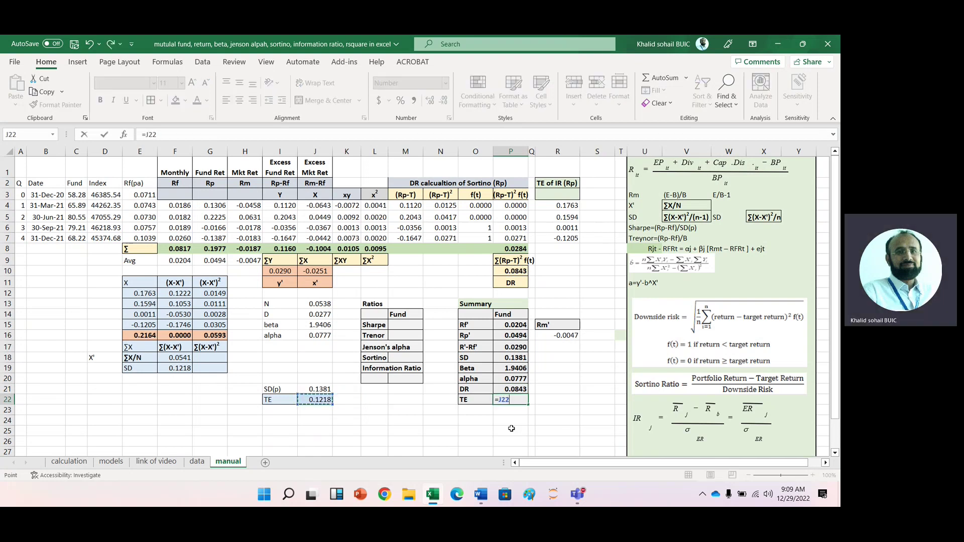
pyautogui.press('Return')
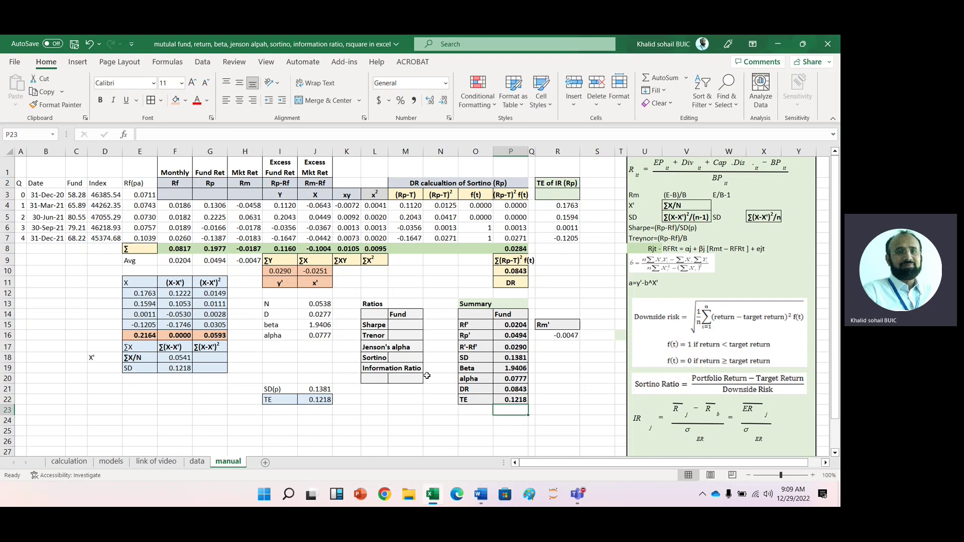
# Step: Calculate the fund's Sharpe ratio in M15 as excess return over SD with =P17/P18
pyautogui.click(396, 326)
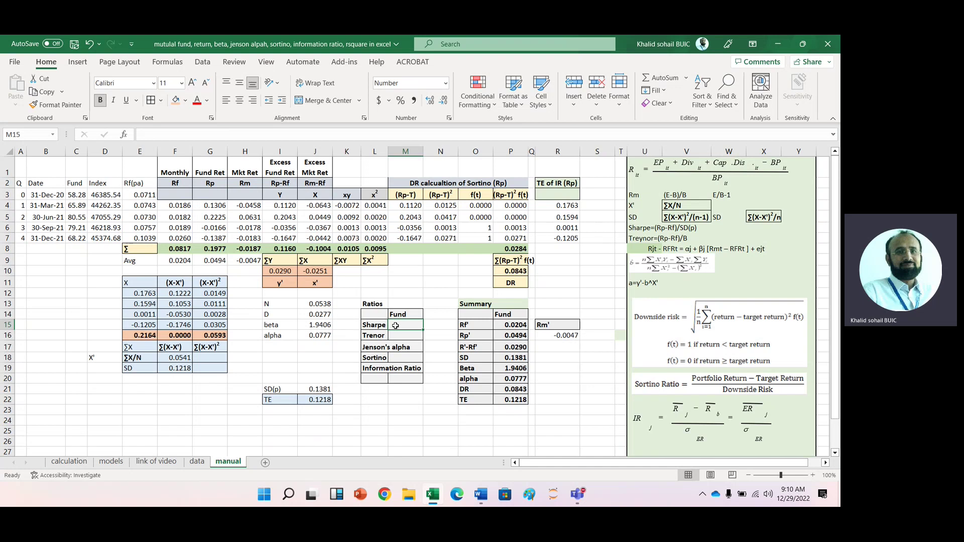
pyautogui.write('=')
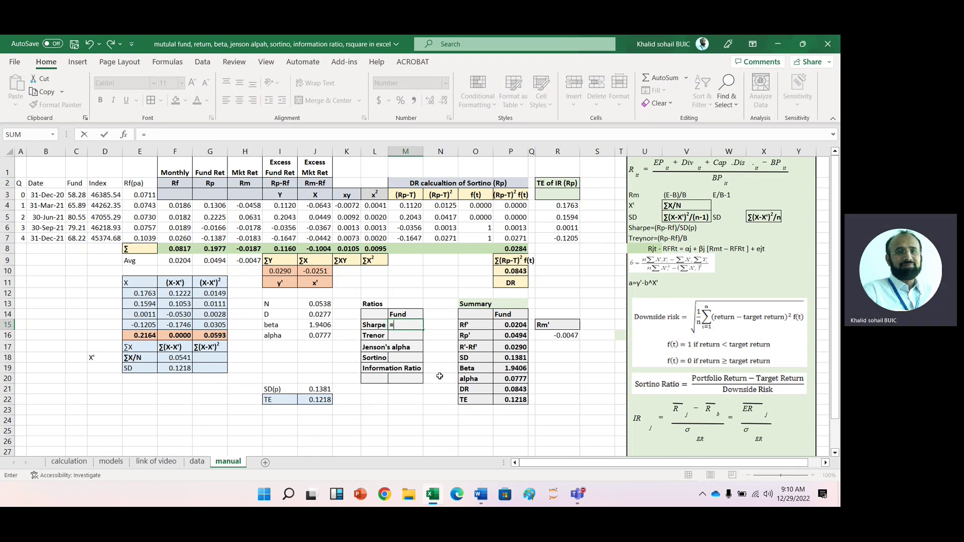
pyautogui.click(505, 348)
pyautogui.write('/')
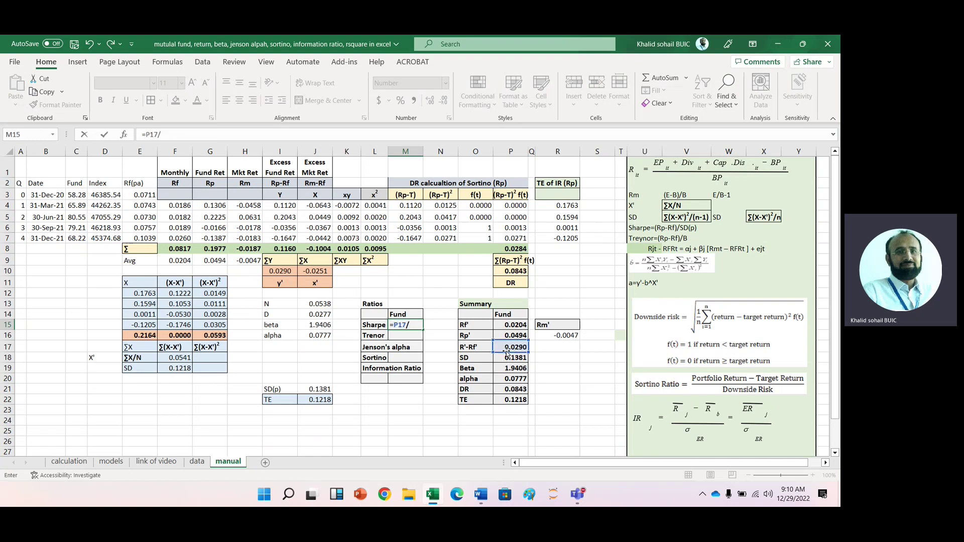
pyautogui.click(513, 358)
pyautogui.press('Return')
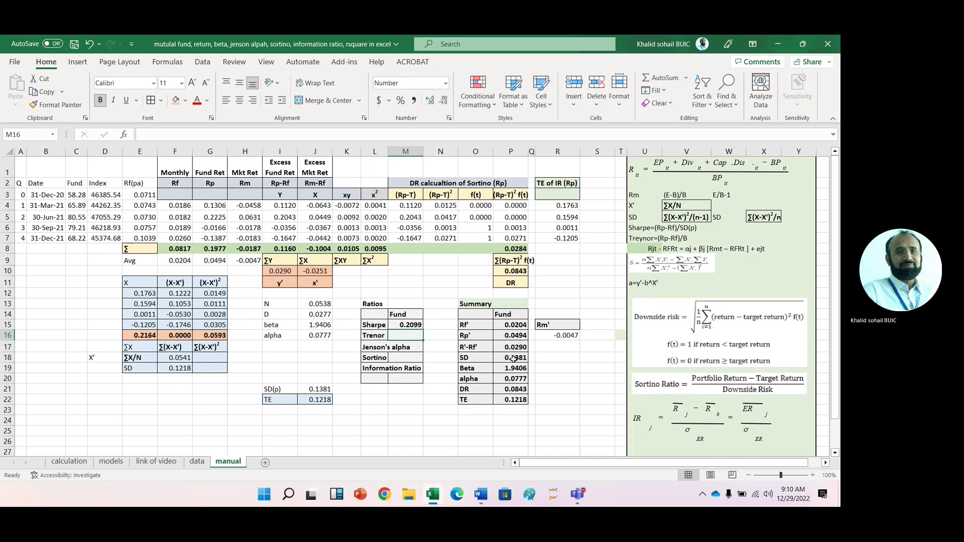
# Step: Calculate the fund's Treynor ratio in M16 as excess return over beta with =P17/P19
pyautogui.write('=')
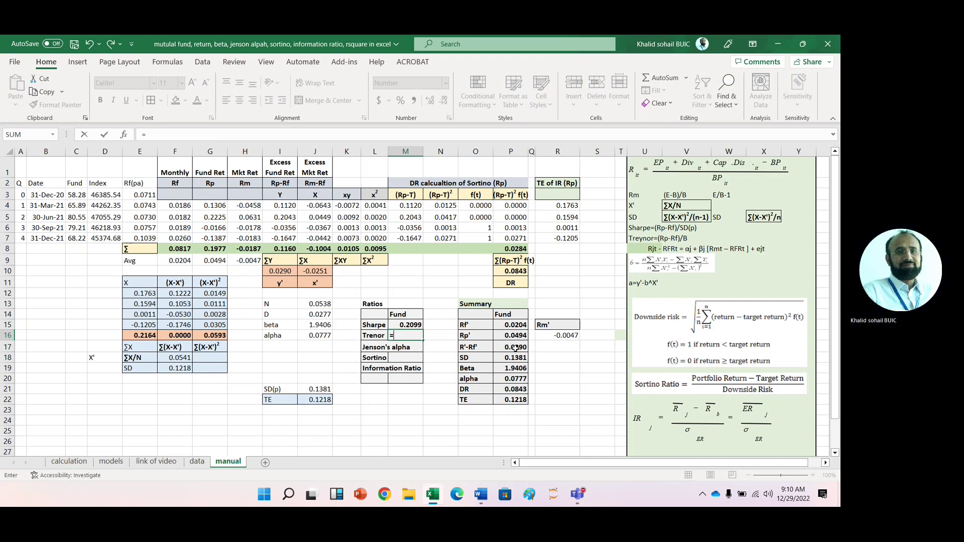
pyautogui.click(515, 348)
pyautogui.write('/')
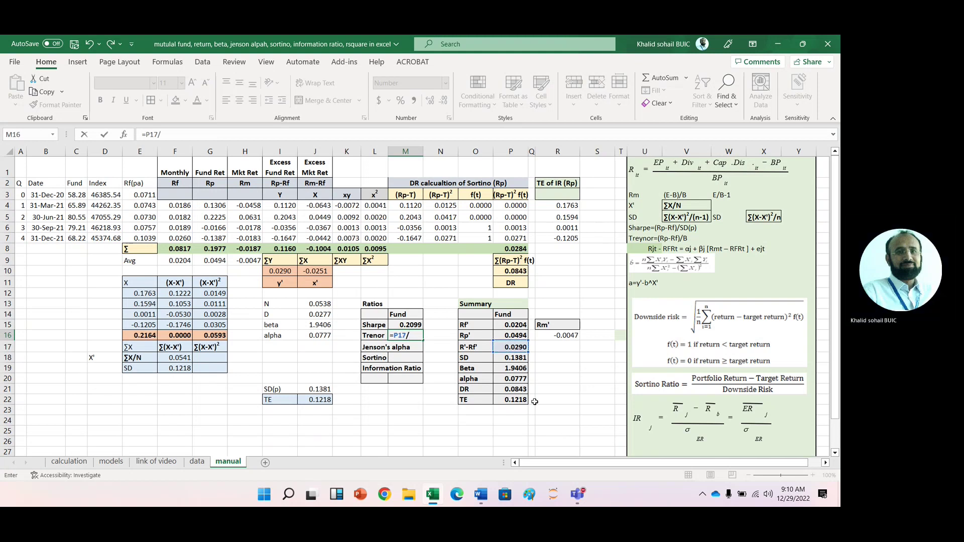
pyautogui.click(513, 368)
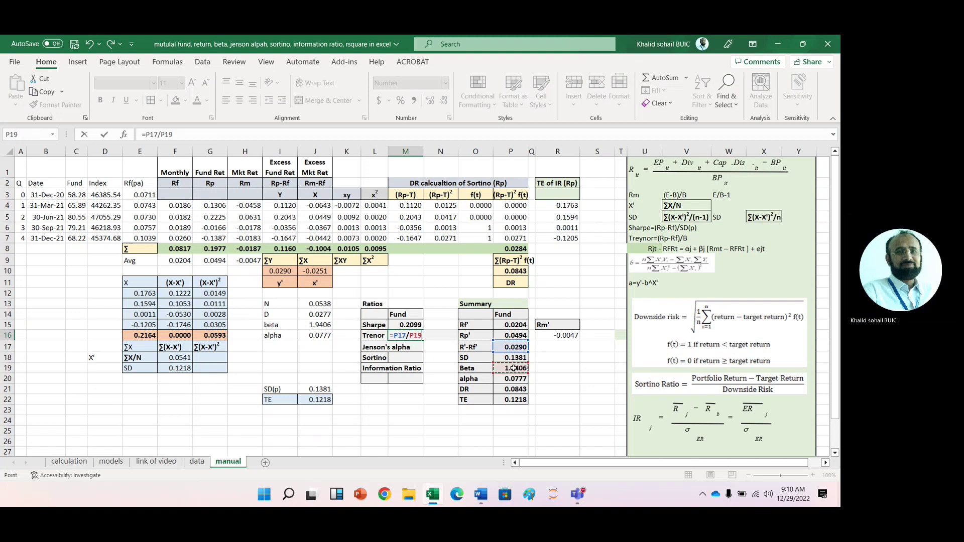
pyautogui.press('Return')
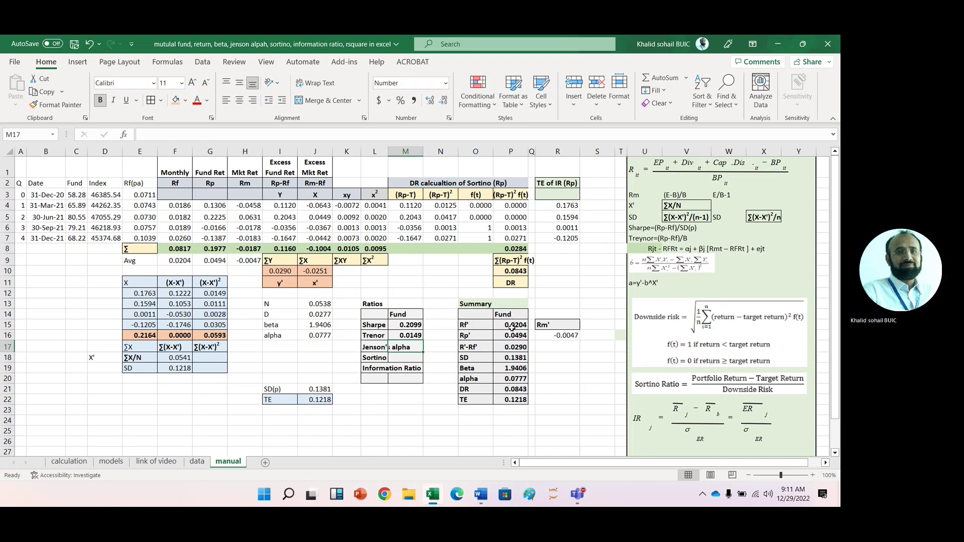
pyautogui.click(512, 327)
pyautogui.doubleClick(512, 327)
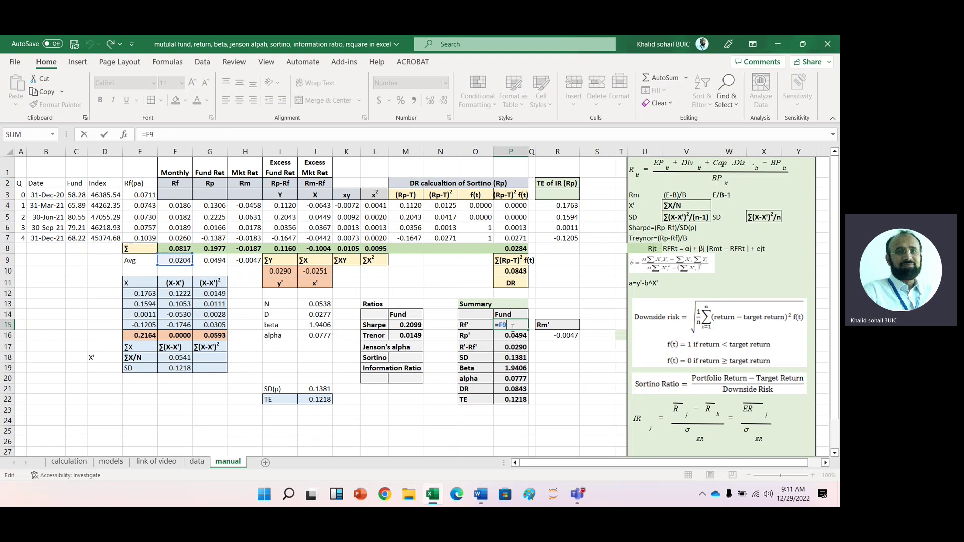
pyautogui.press('Tab')
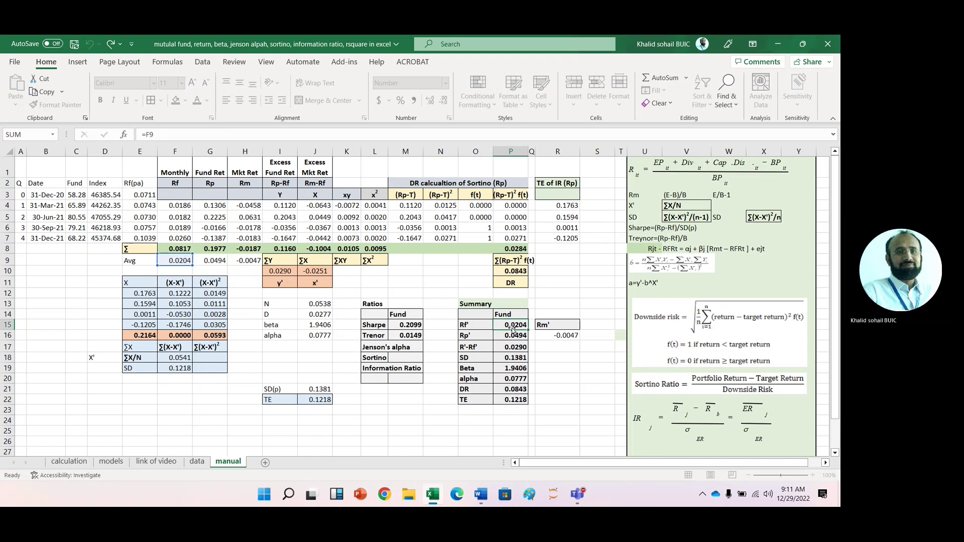
# Step: Fill the fund's Jensen's alpha in M17 by linking it to the calculated alpha with =J16
pyautogui.click(412, 347)
pyautogui.write('=')
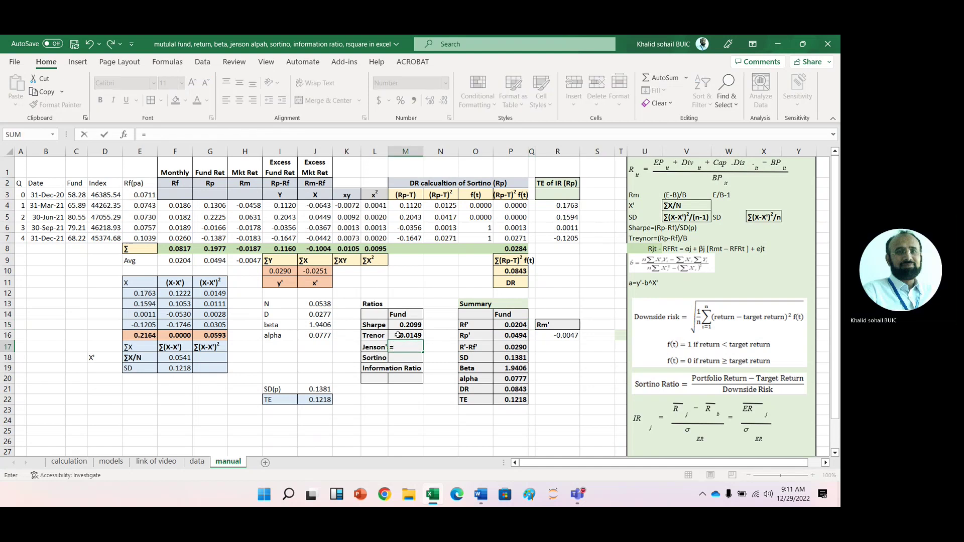
pyautogui.click(319, 335)
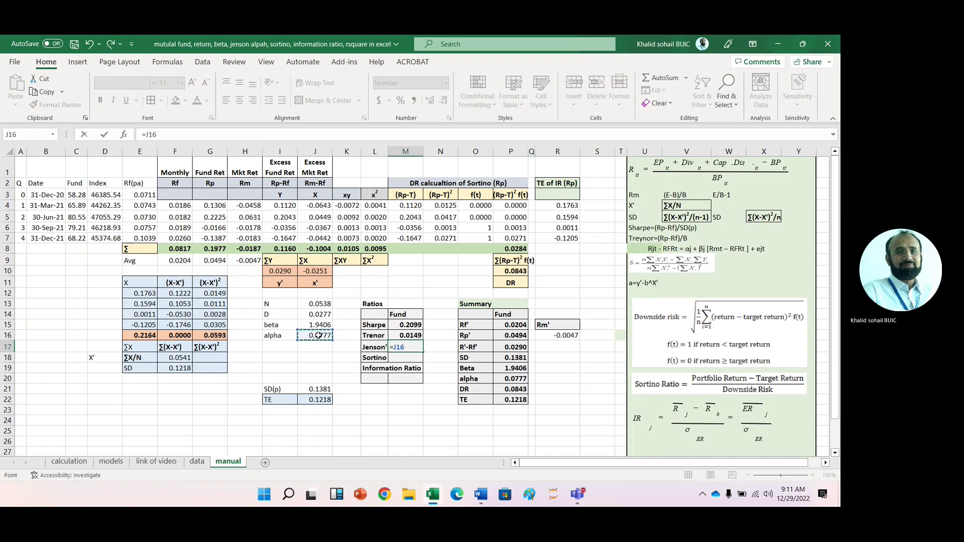
pyautogui.press('Return')
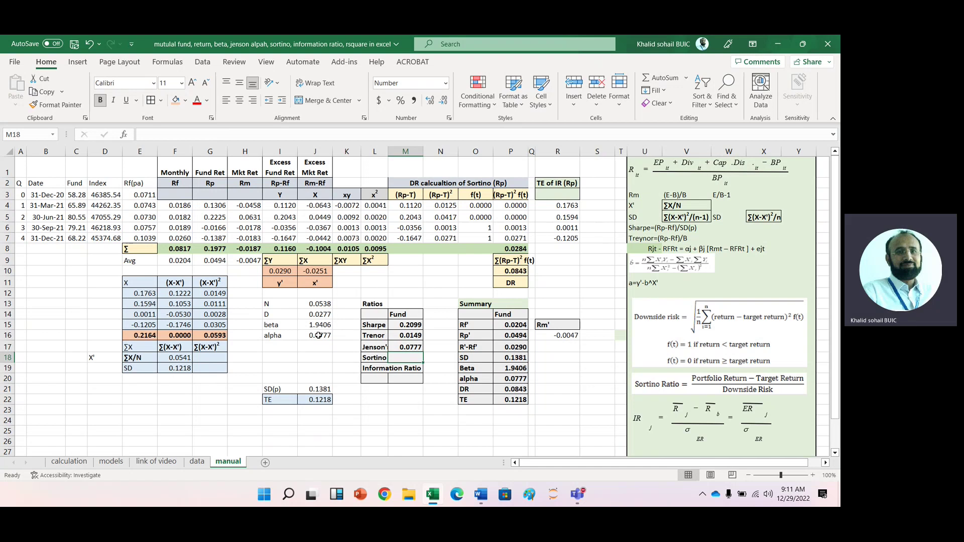
# Step: Calculate the fund's Sortino ratio in M18 as excess return over downside risk with =P17/P21
pyautogui.write('=')
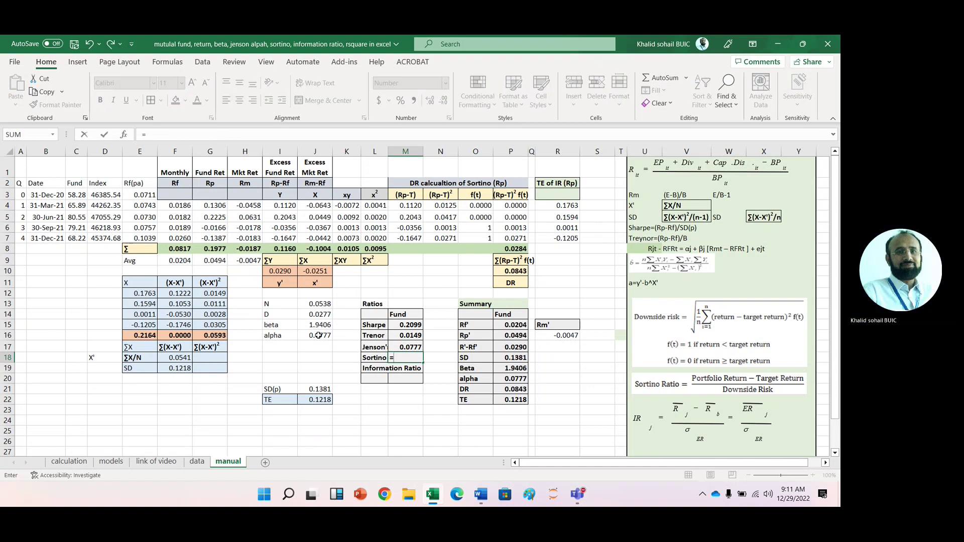
pyautogui.click(507, 348)
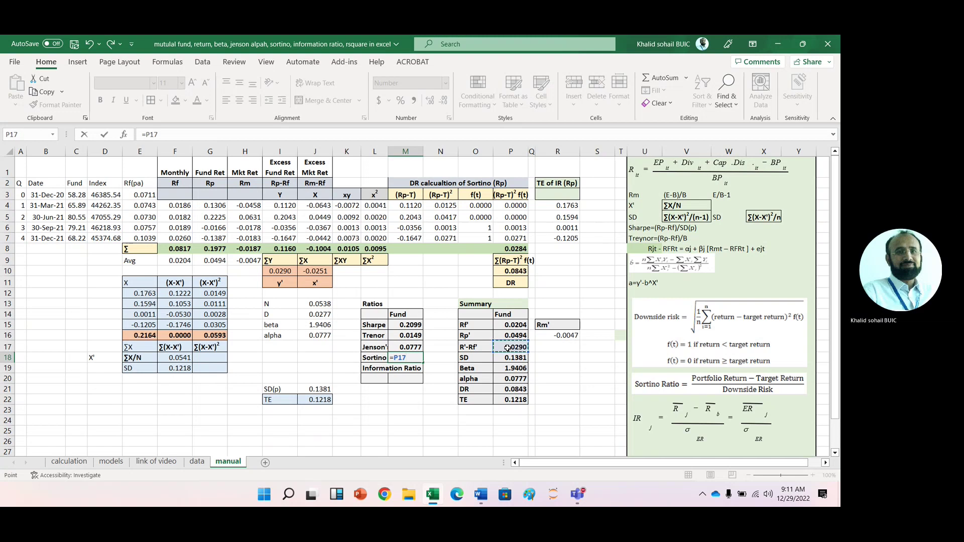
pyautogui.write('/')
pyautogui.click(510, 390)
pyautogui.press('Return')
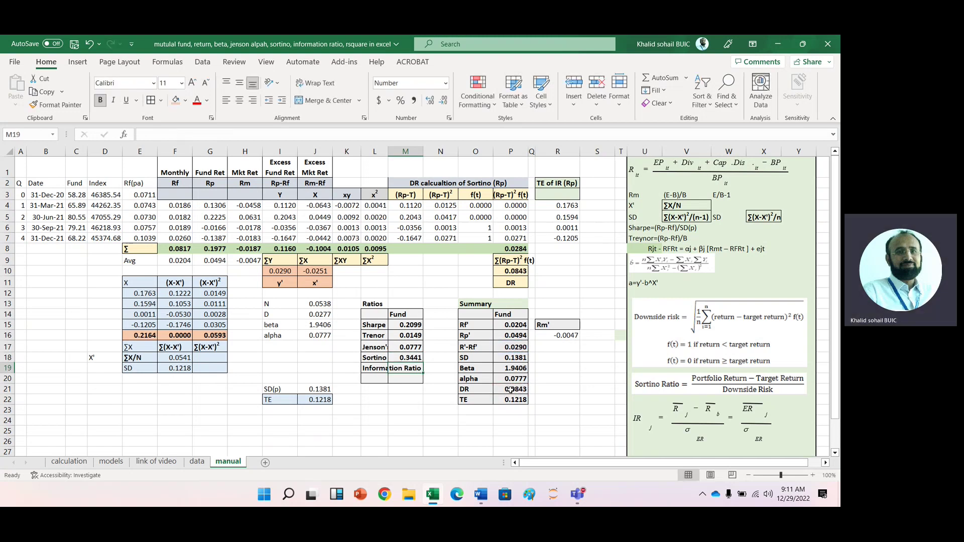
# Step: Calculate the fund's information ratio in M19 as fund return minus market return over tracking error with =(P16-R16)/P22
pyautogui.write('=(')
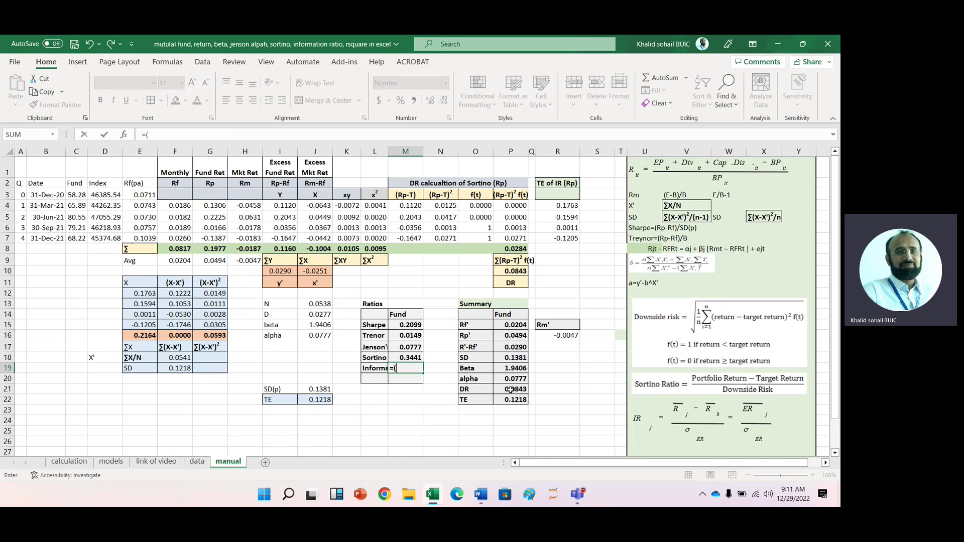
pyautogui.click(510, 335)
pyautogui.write('-')
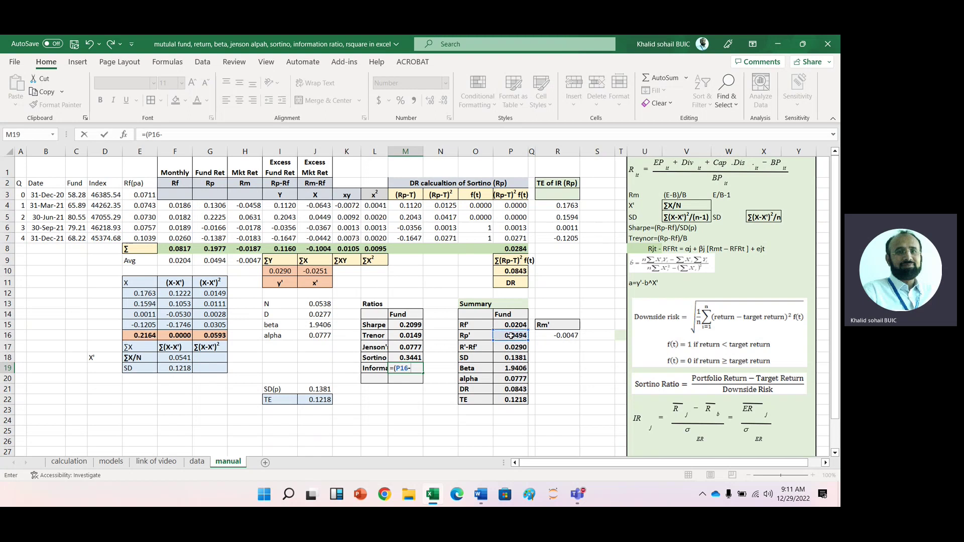
pyautogui.click(559, 336)
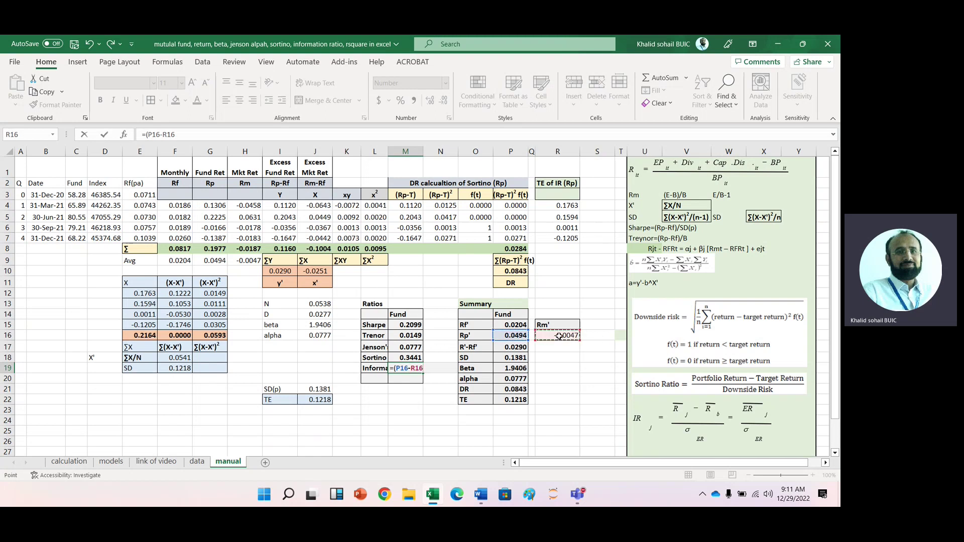
pyautogui.write(')/')
pyautogui.click(512, 400)
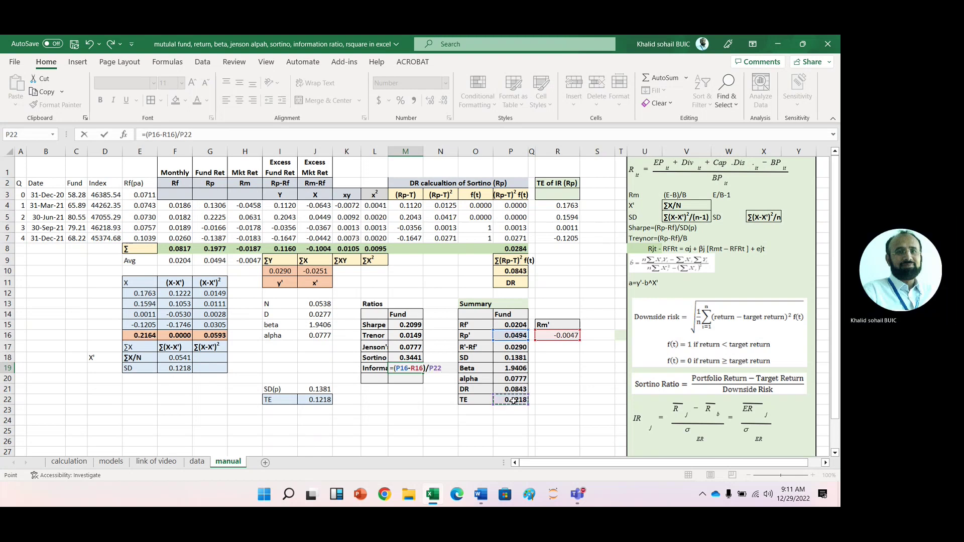
pyautogui.press('Return')
pyautogui.click(428, 404)
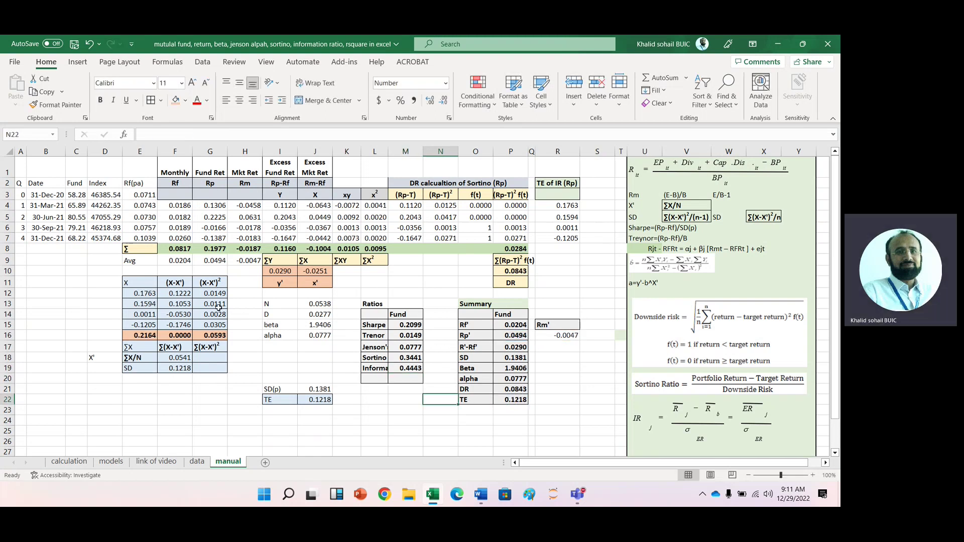
# Step: Review the fund return formulas in column G, from the first quarter in G4 down to the average in G9
pyautogui.click(211, 206)
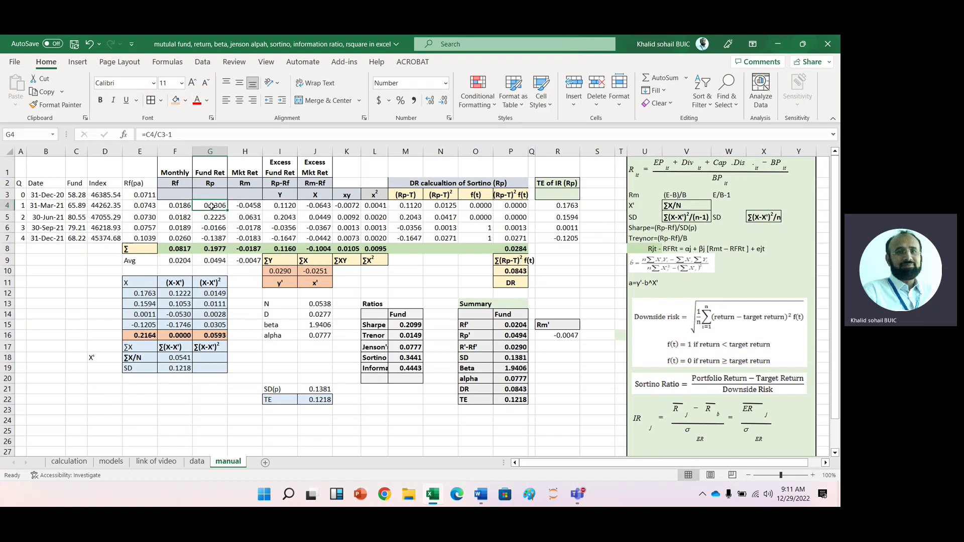
pyautogui.press('Right')
pyautogui.click(212, 206)
pyautogui.press('Down')
pyautogui.press('Down')
pyautogui.press('Down')
pyautogui.press('Down')
pyautogui.press('Down')
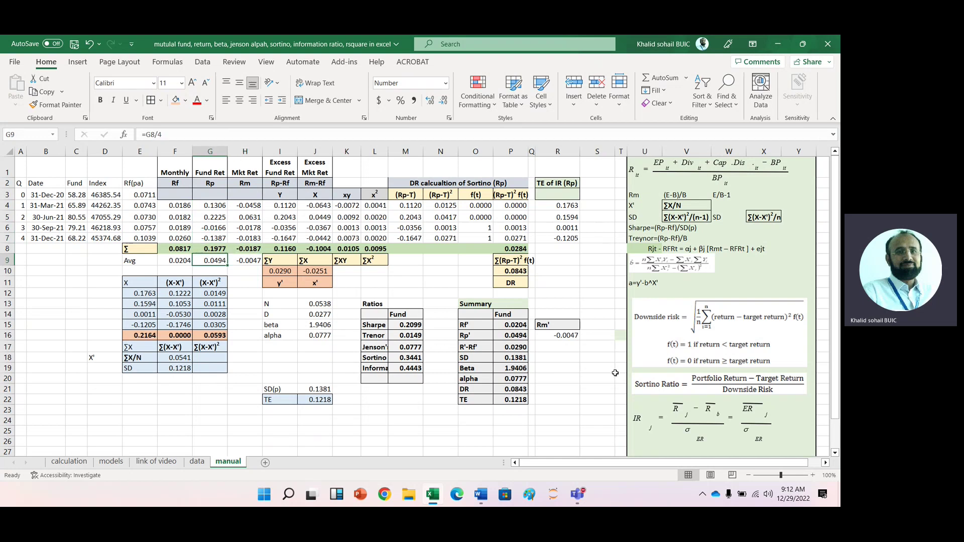
# Step: Switch to the Microsoft Teams meeting window and leave the meeting
pyautogui.moveTo(578, 494)
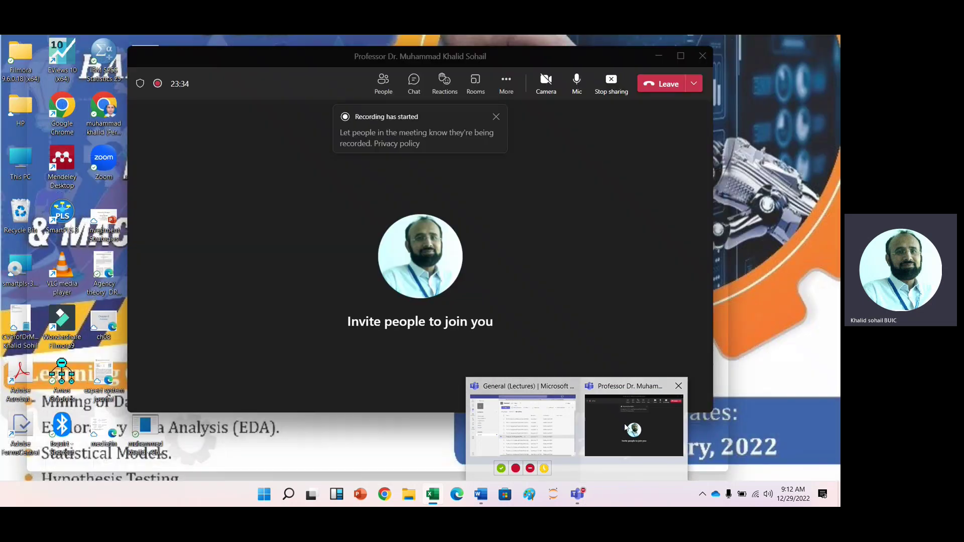
pyautogui.click(628, 403)
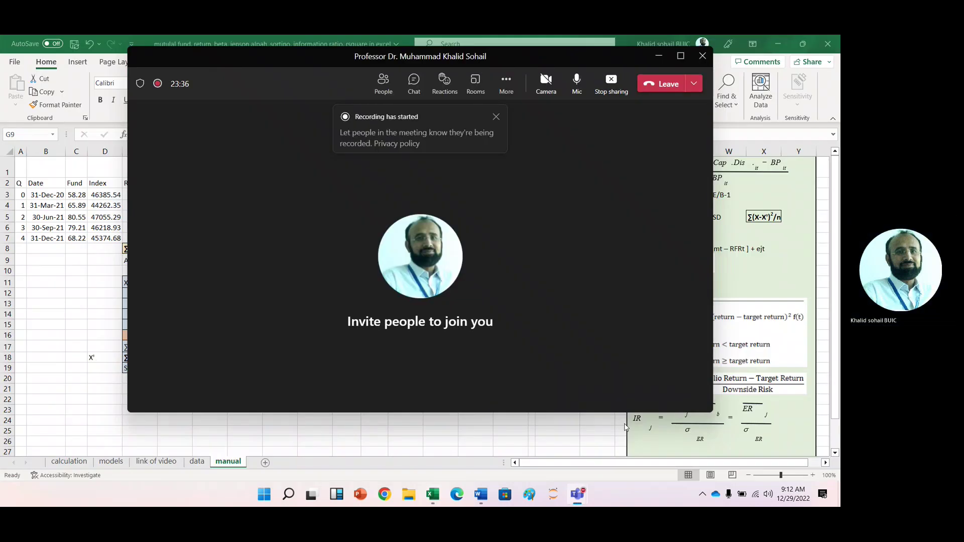
pyautogui.hotkey('alt', 'F4')
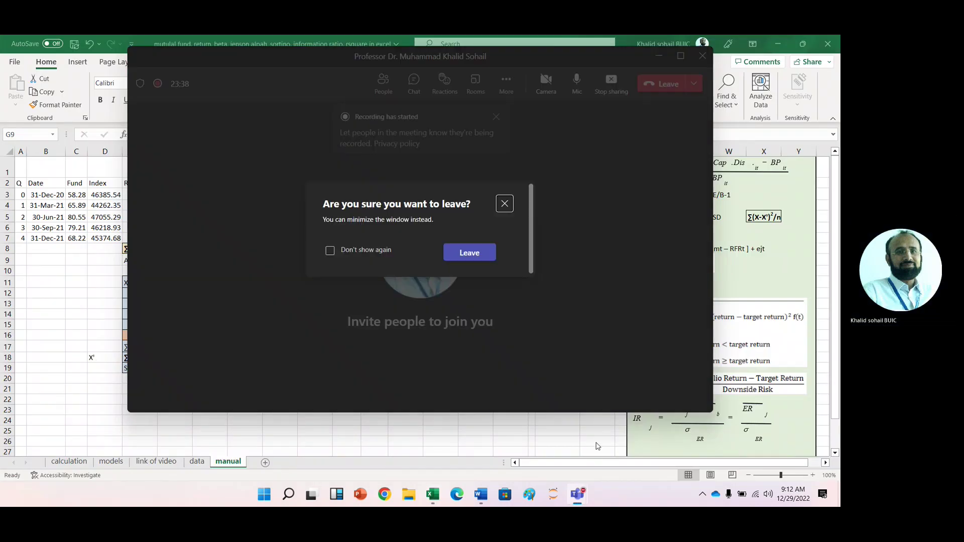
pyautogui.click(463, 252)
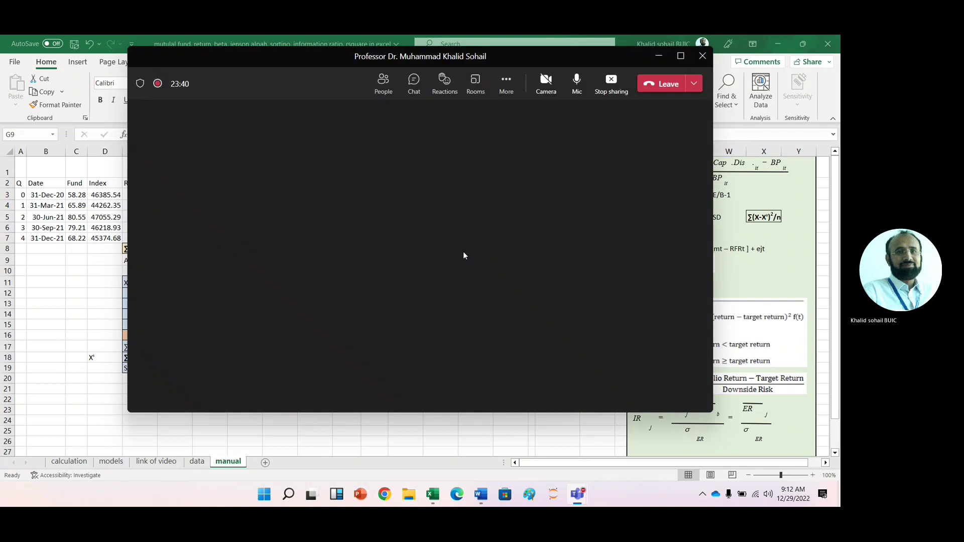